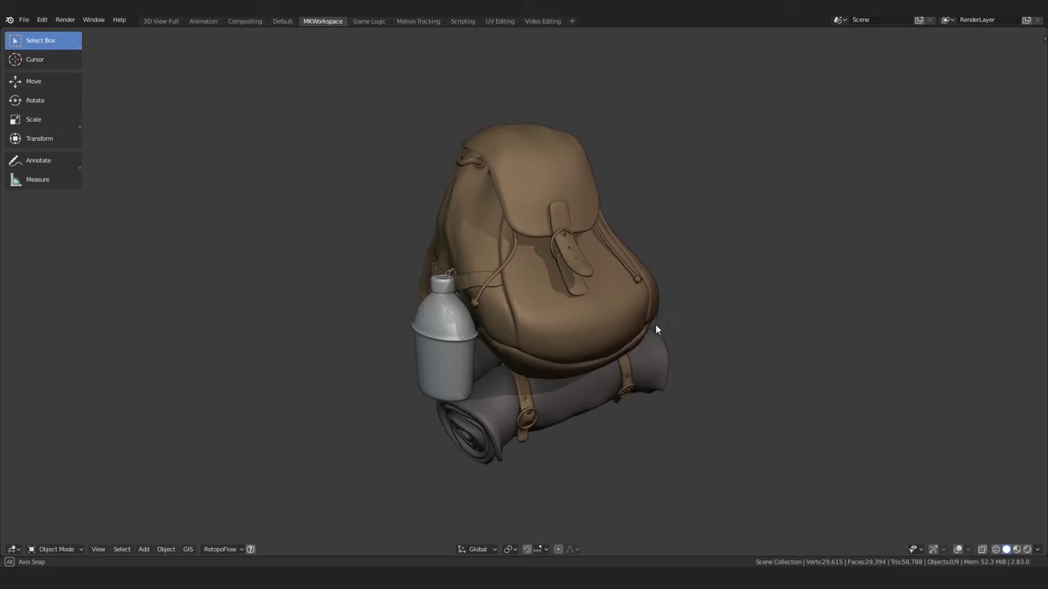
Orbit the view from the front of the untextured backpack around to its back.
mouse_move(655, 324)
middle_down()
mouse_move(243, 311)
mouse_move(154, 320)
middle_up()
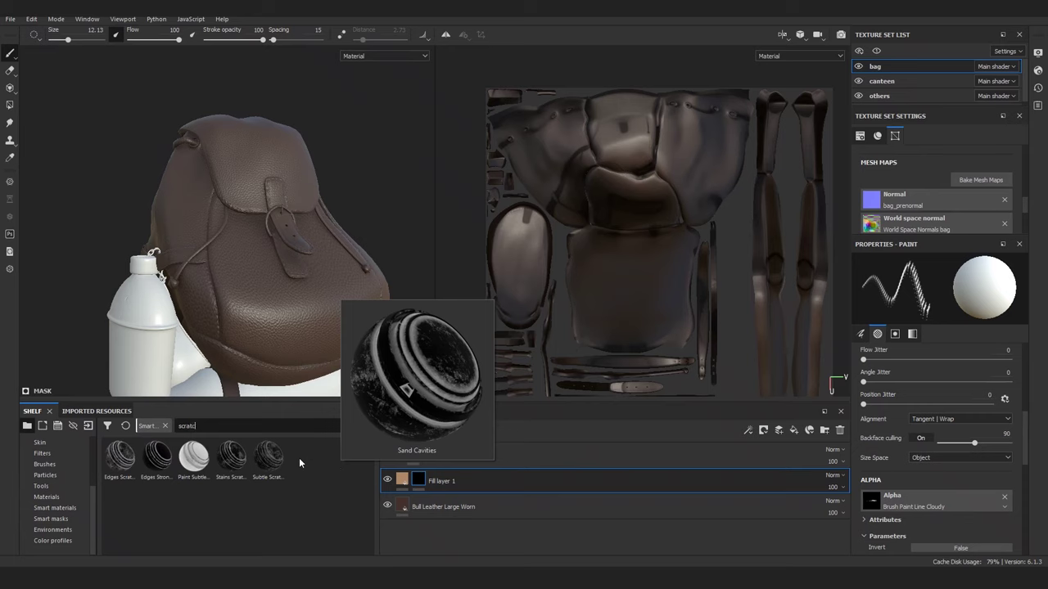
drag(299, 457, 431, 481)
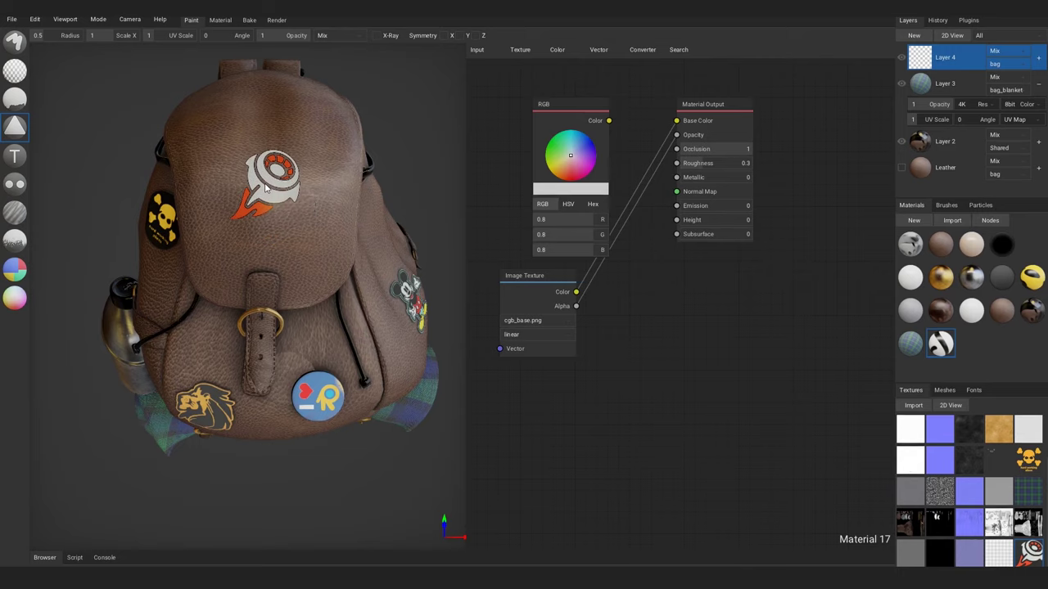
Place a second sticker on the bag and orbit back around to the front.
click(347, 336)
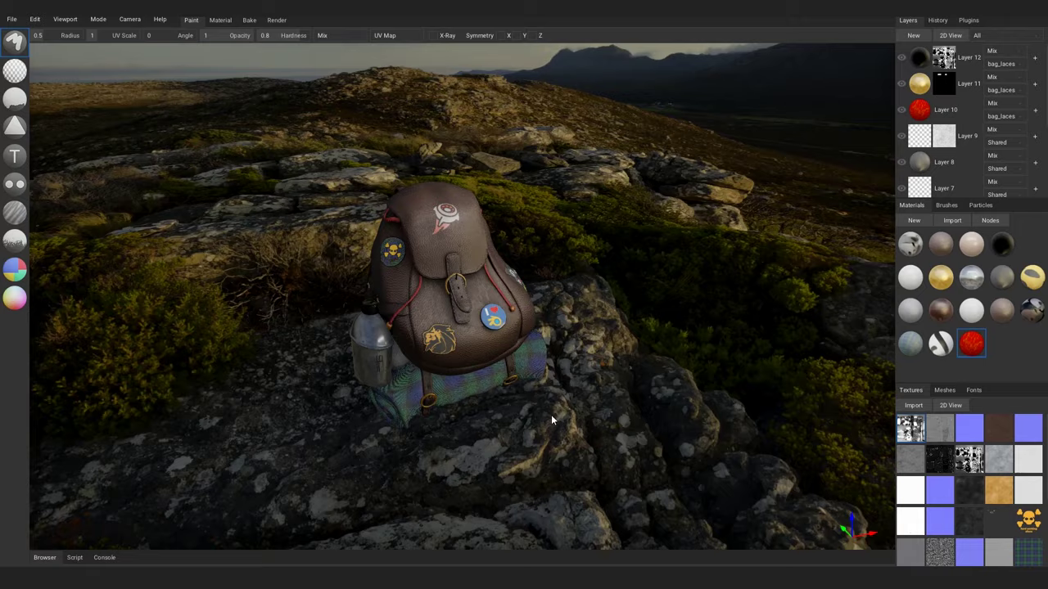
mouse_move(550, 414)
right_down()
mouse_move(606, 399)
mouse_move(514, 402)
right_up()
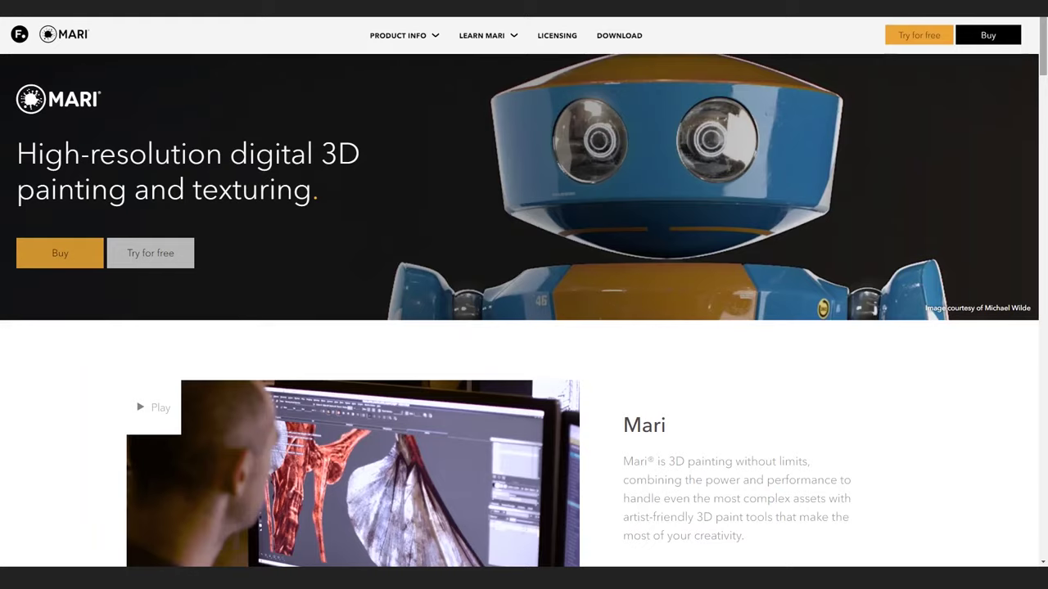
Scroll the Mari homepage, then go to the 3DCoat products page and scroll down it.
drag(1042, 33, 1043, 112)
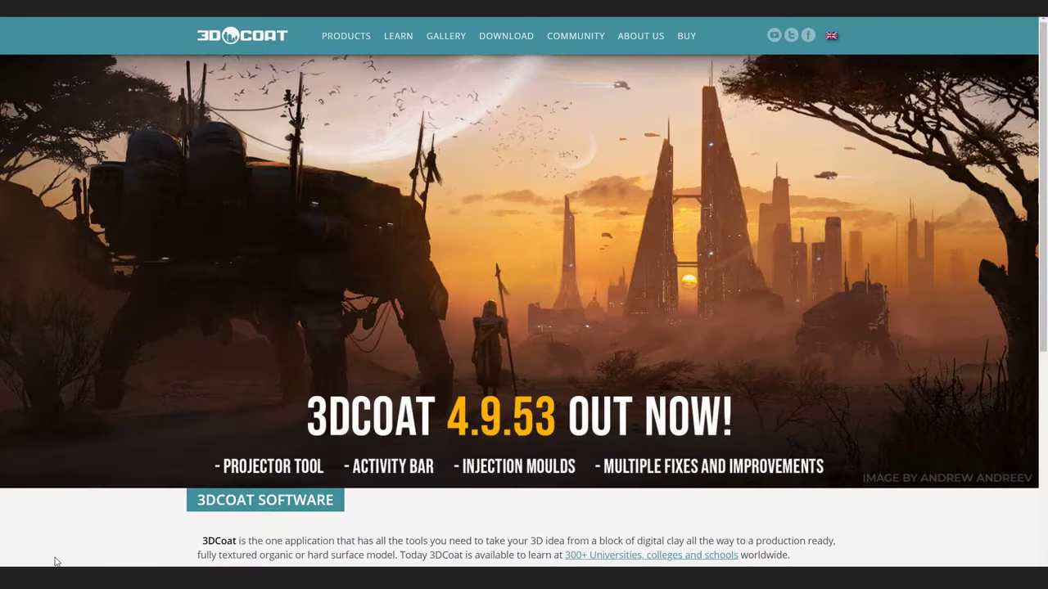
click(355, 43)
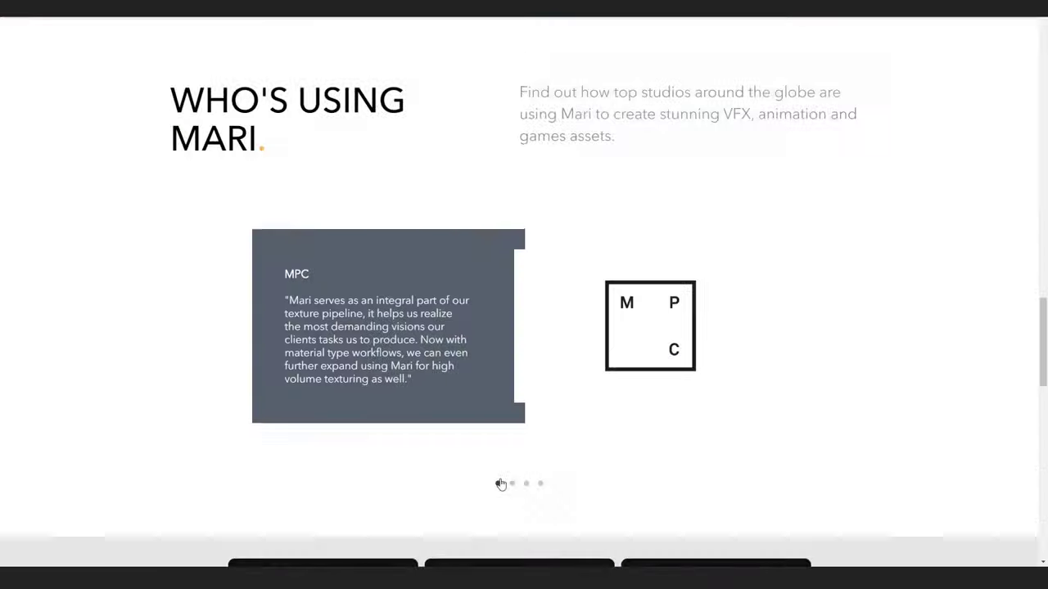
scroll(501, 482, down, 5)
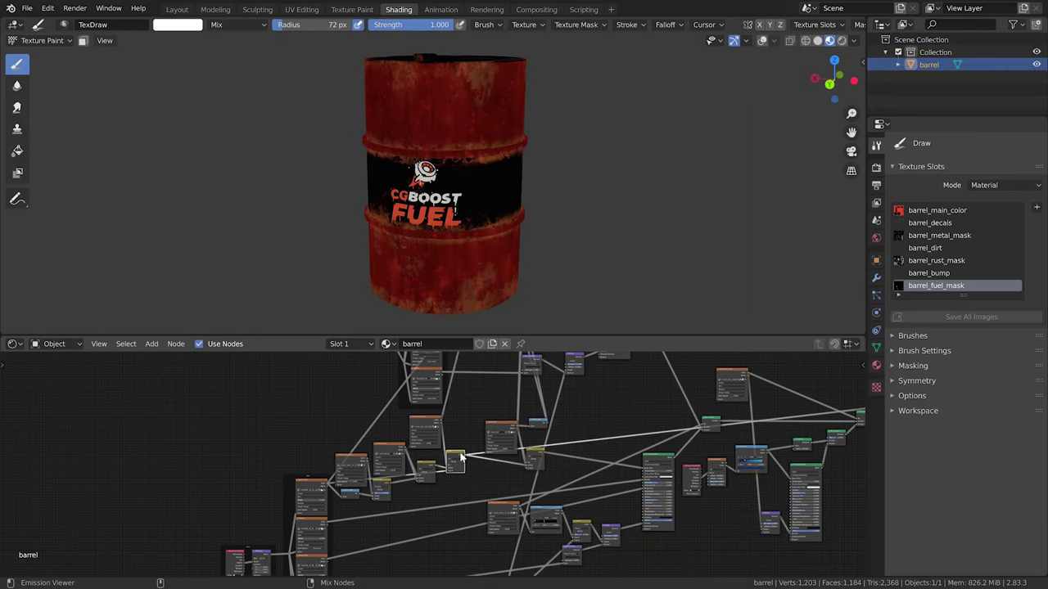
Preview the worn metal node and a small node on the barrel, then pan to the output nodes.
ctrl+shift+click(660, 458)
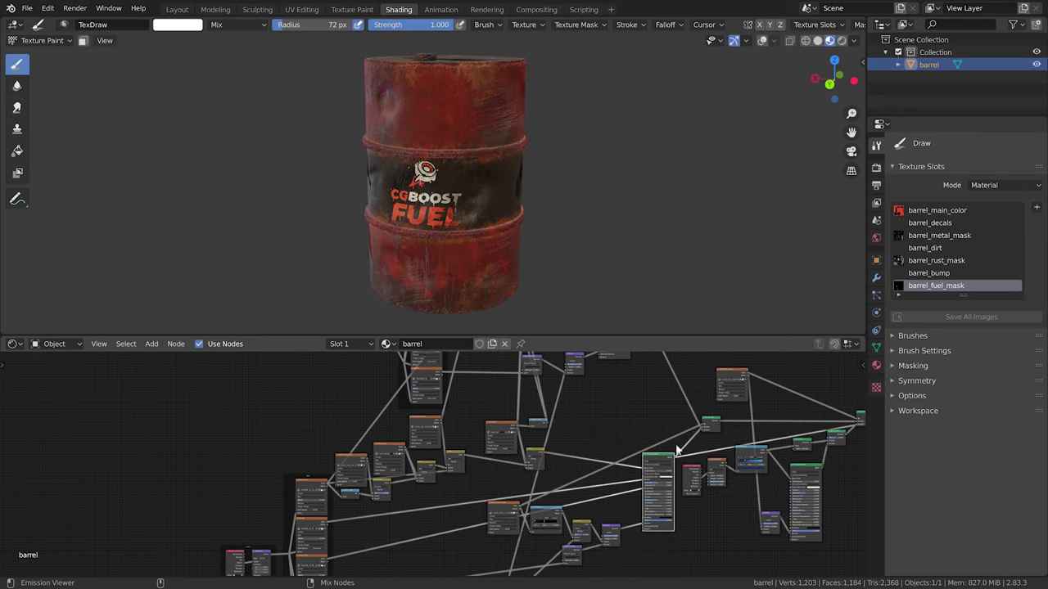
ctrl+shift+click(709, 421)
middle_drag(853, 417, 698, 419)
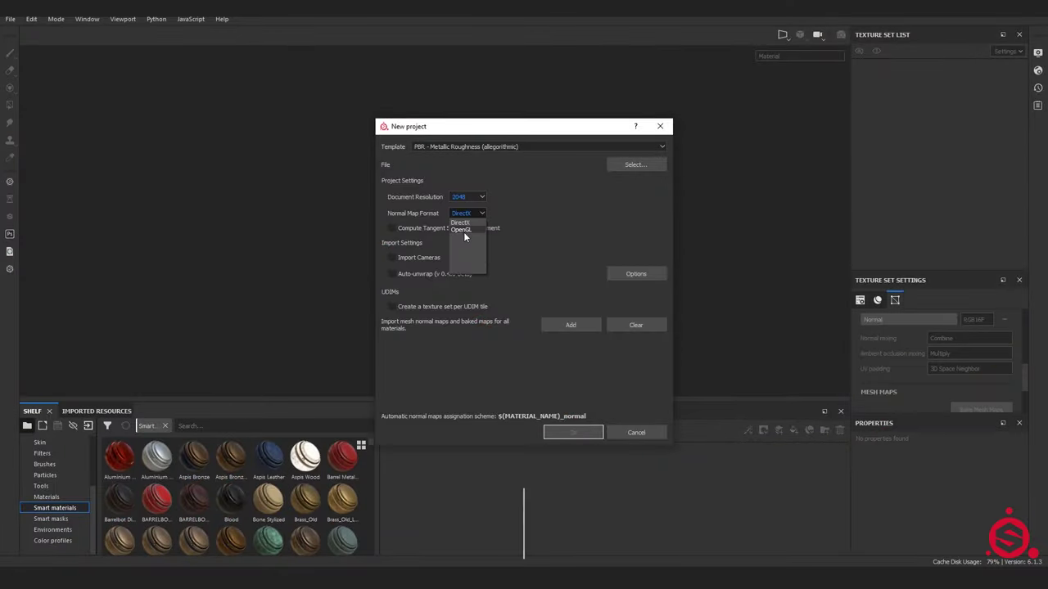
Create the project from backpack.fbx with OpenGL normal maps and turn the view to the loaded bag.
click(463, 230)
click(630, 166)
double_click(507, 208)
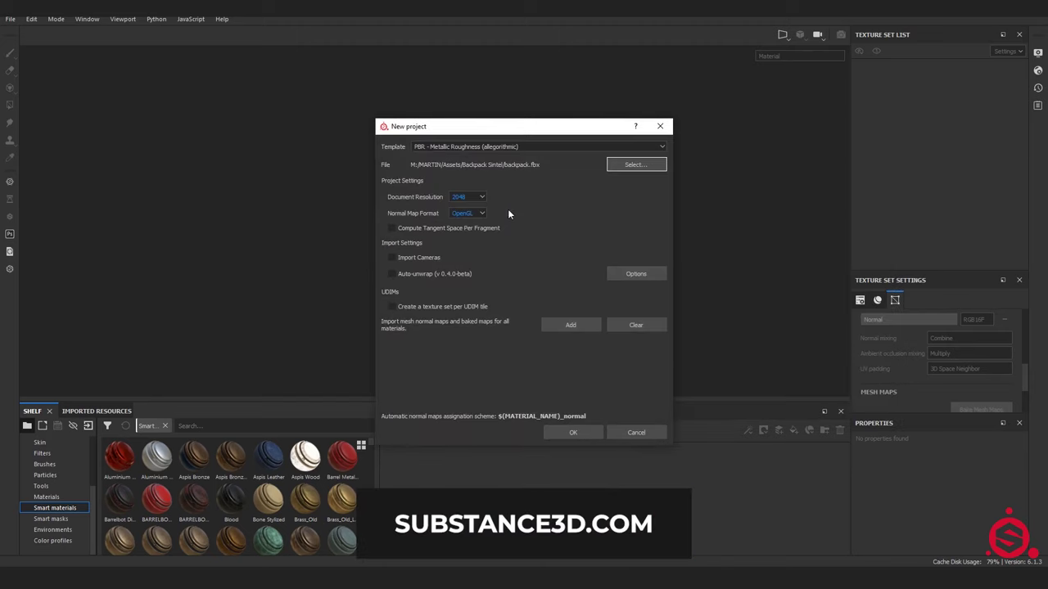
click(565, 433)
alt+drag(459, 270, 504, 250)
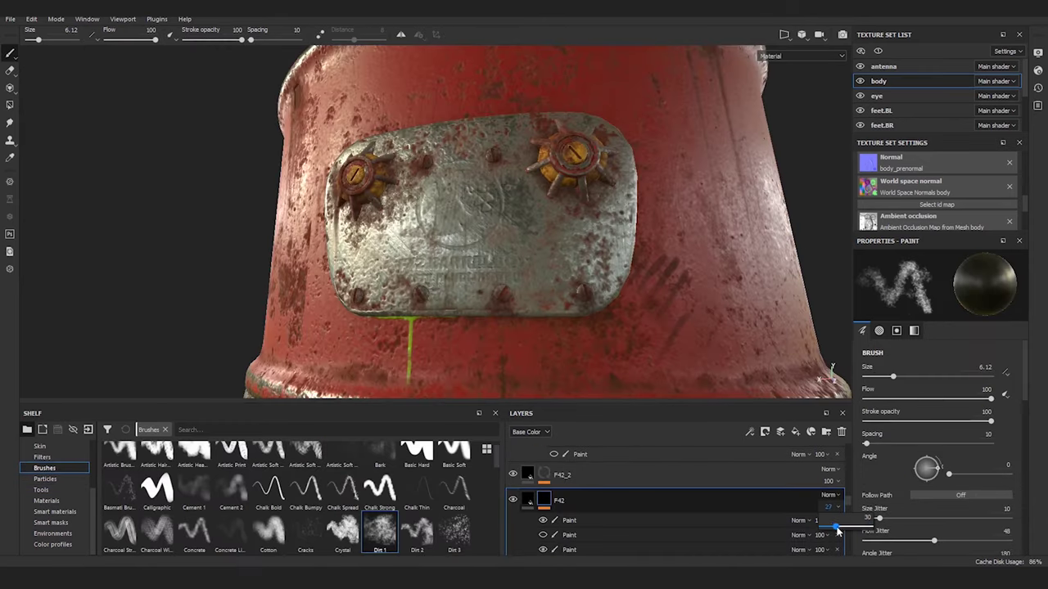
Adjust the F42 paint layer's opacity and orbit to a wider, more frontal view of the bag.
drag(836, 531, 846, 530)
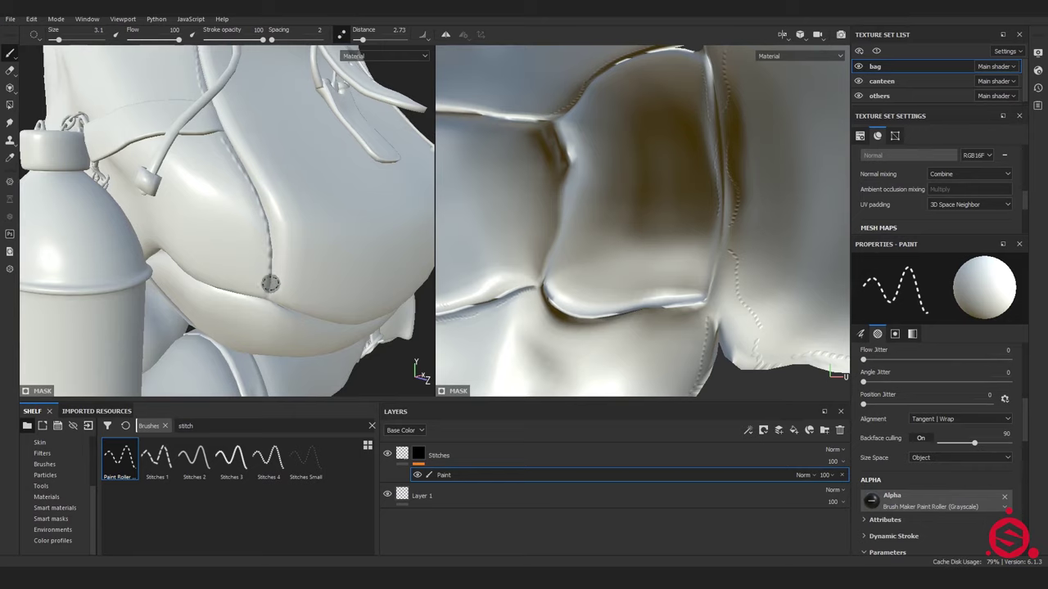
alt+drag(280, 280, 259, 99)
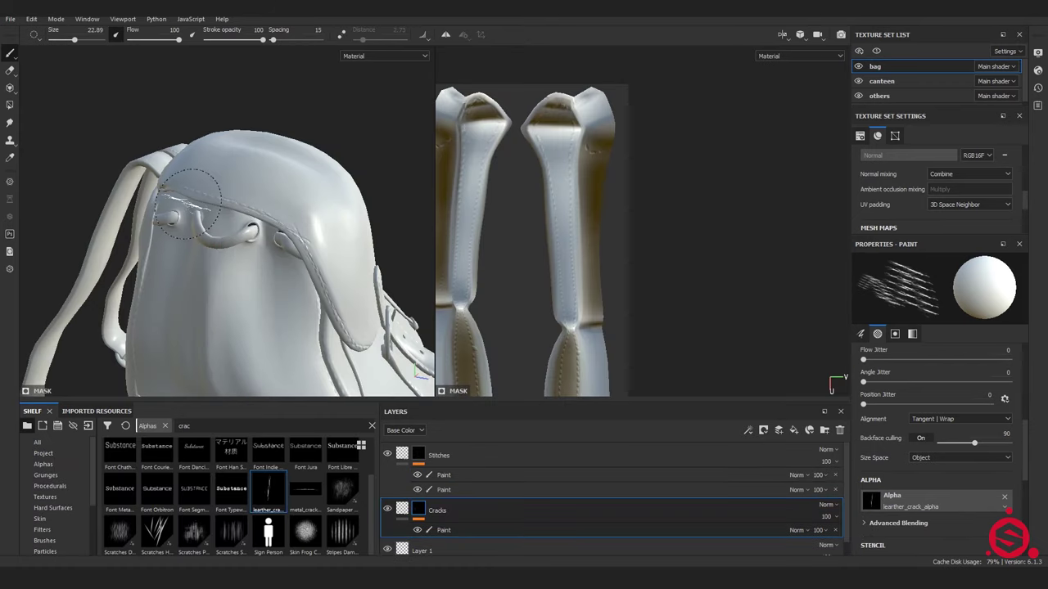
mouse_move(190, 203)
alt+mouse_down()
mouse_move(309, 242)
mouse_move(315, 233)
mouse_move(278, 219)
alt+mouse_up()
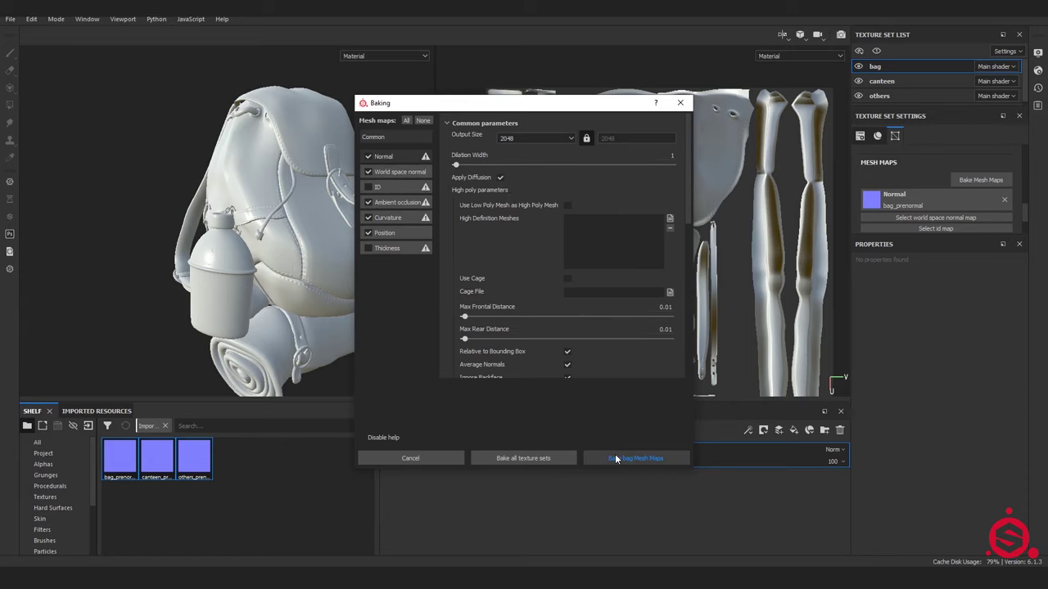
Bake the bag's mesh maps, browse Paint, Plaster, Stone and Wood materials, then add edge scratches to the leather.
click(615, 457)
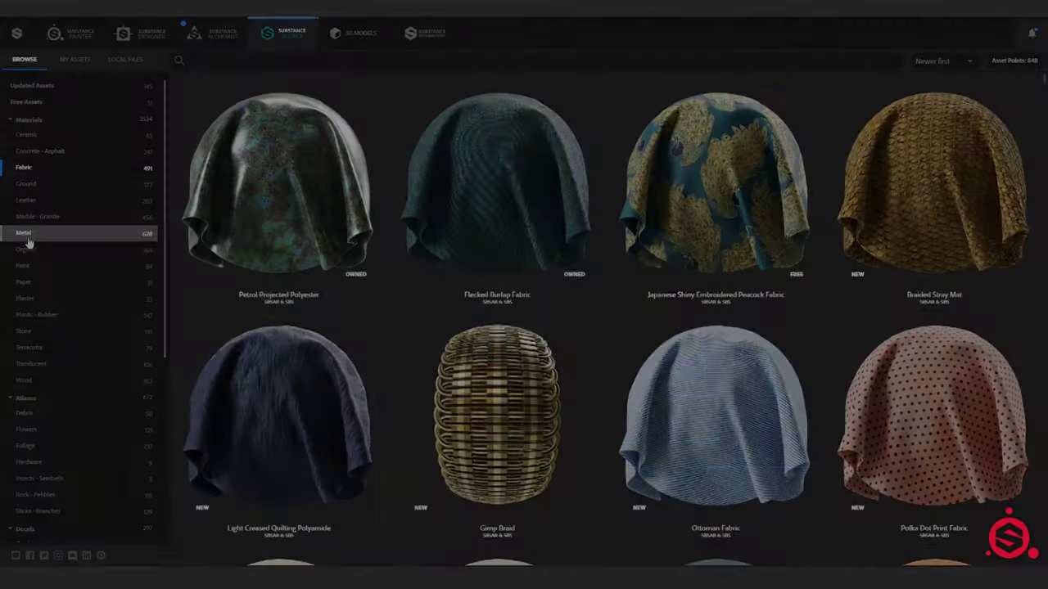
click(23, 266)
click(26, 300)
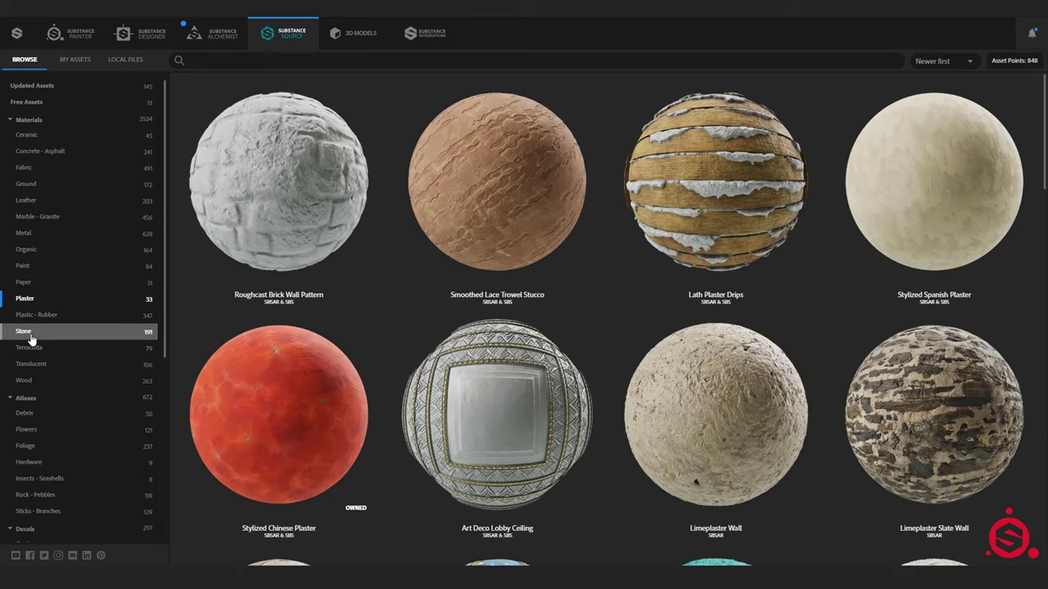
click(27, 332)
click(24, 383)
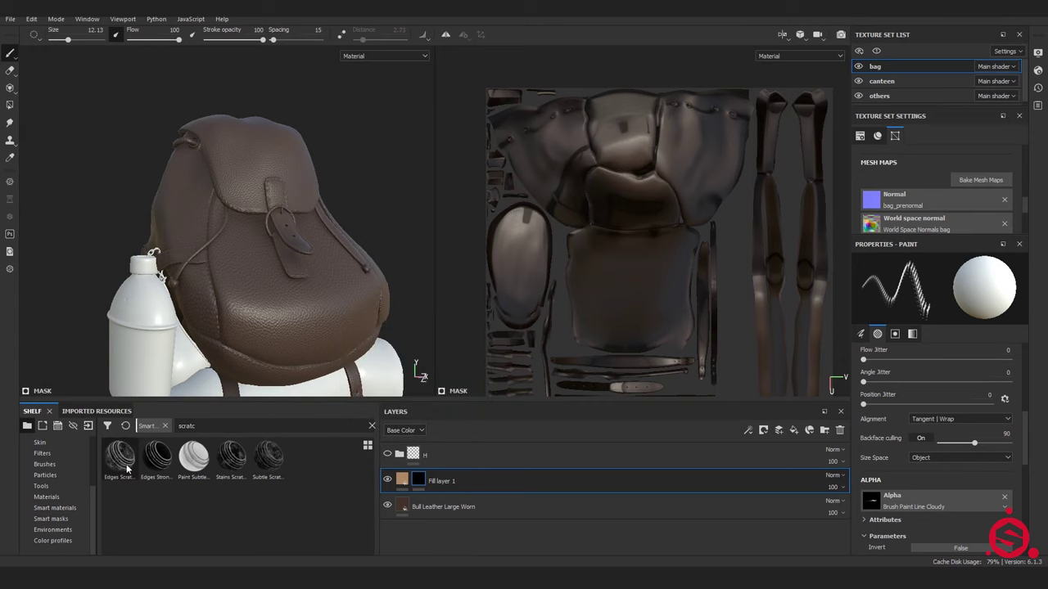
drag(127, 469, 439, 489)
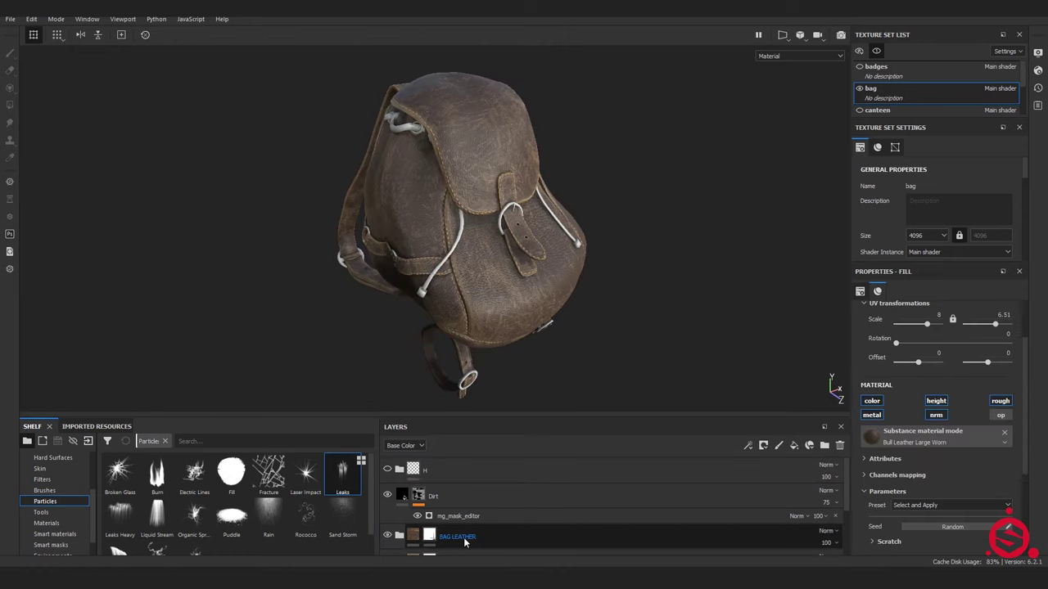
Save BAG LEATHER as a smart material, apply it, and set the texture size to 256.
right_click(463, 537)
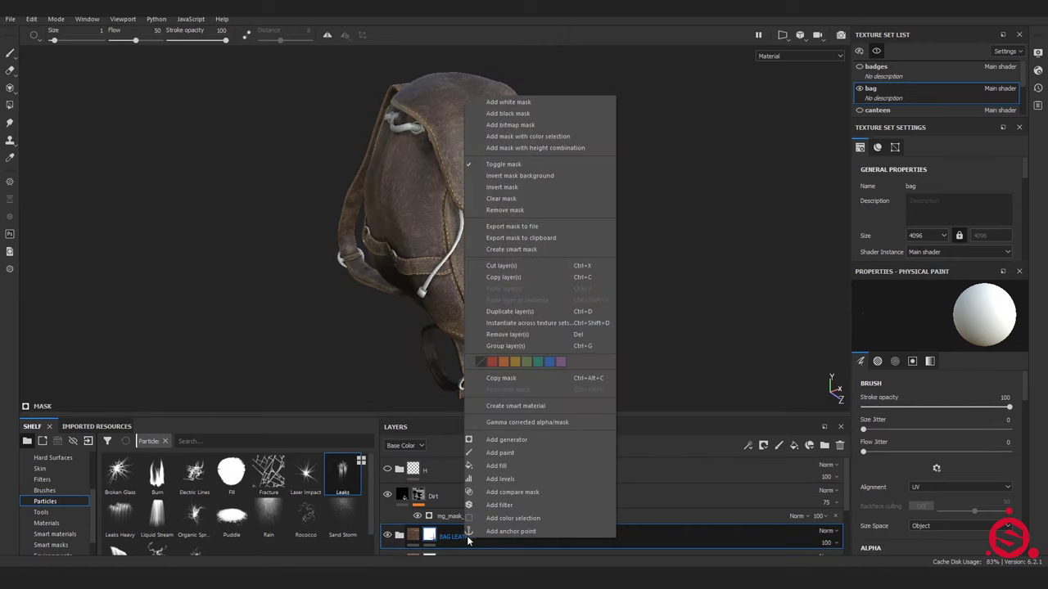
click(545, 406)
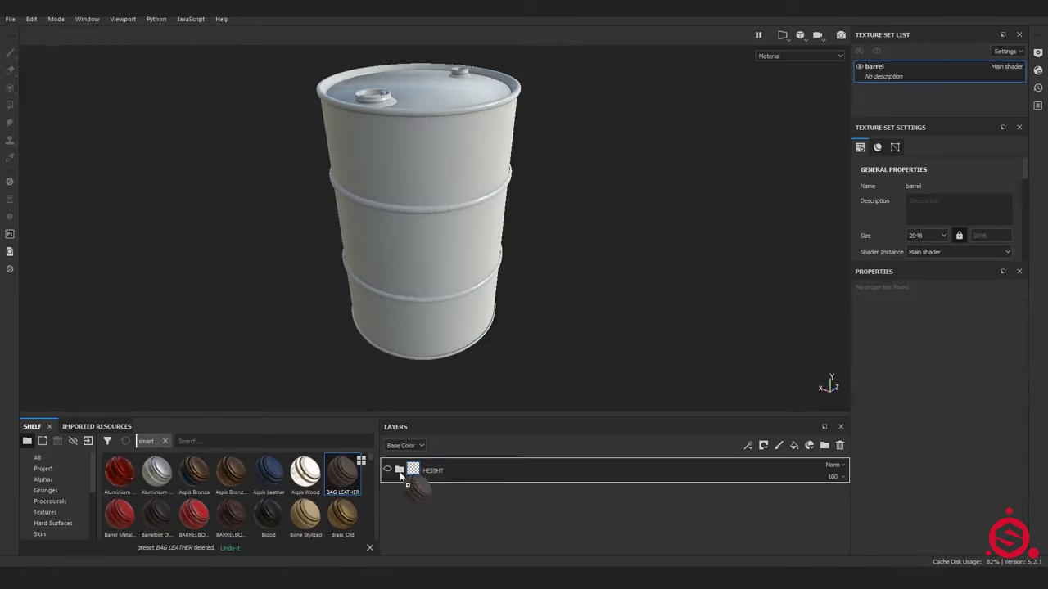
drag(452, 461, 448, 459)
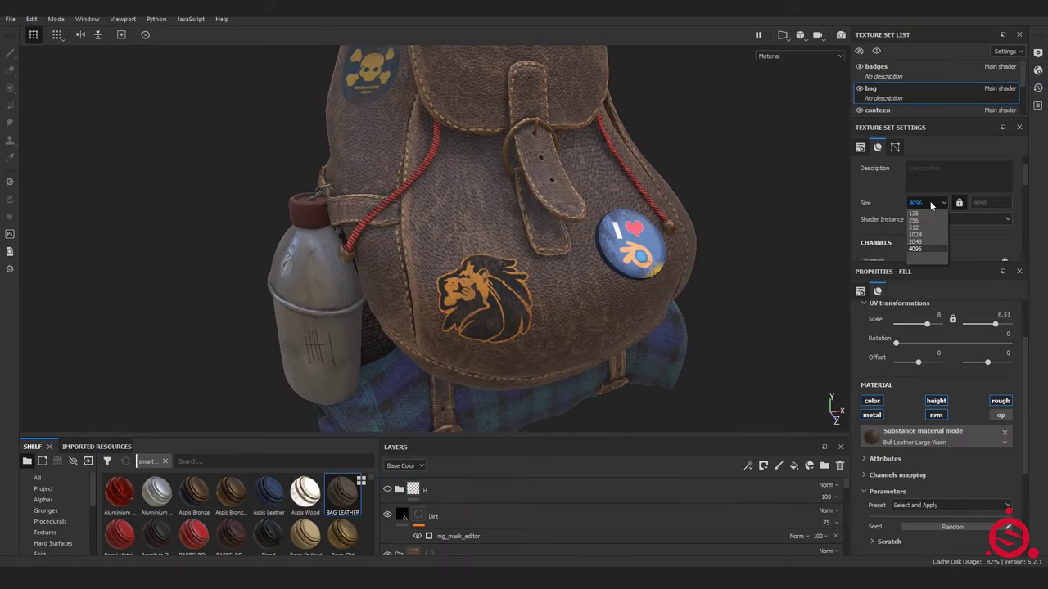
click(921, 222)
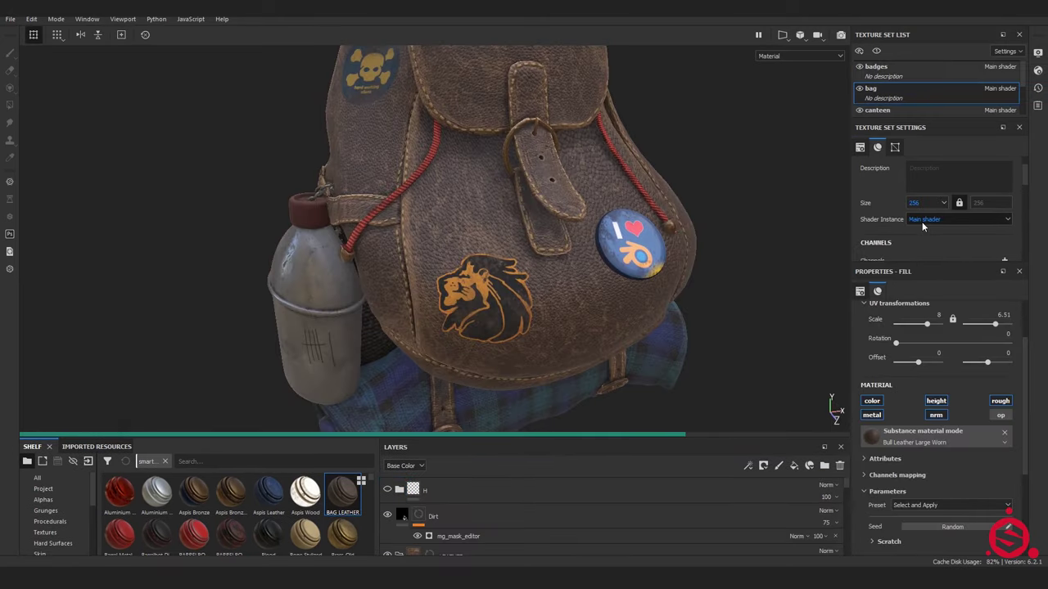
click(924, 204)
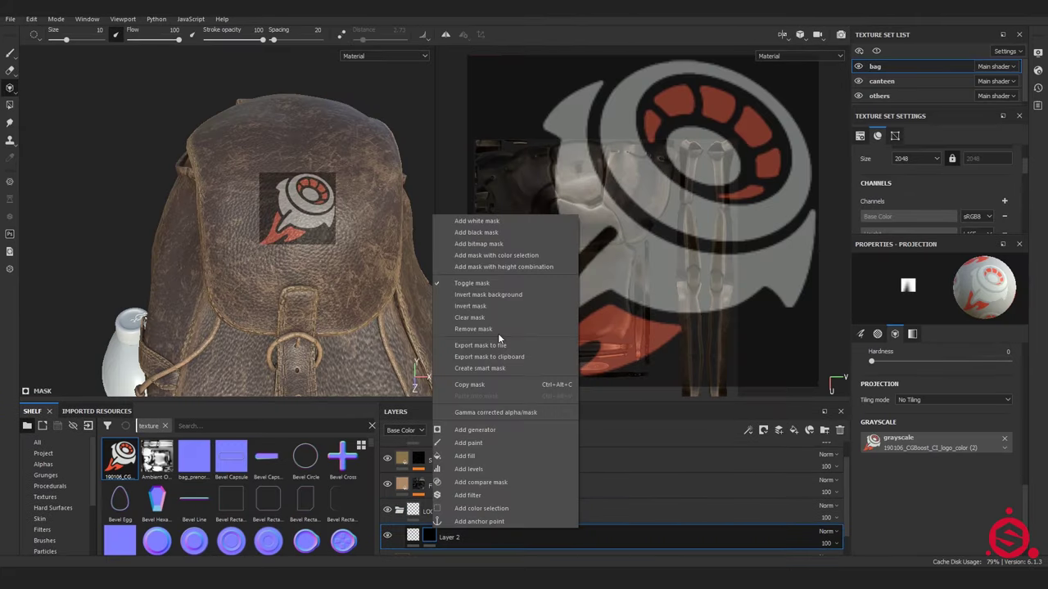
Give the LOGO folder a black mask and a colourless fill with negative height and roughness about 0.65.
click(497, 333)
click(763, 431)
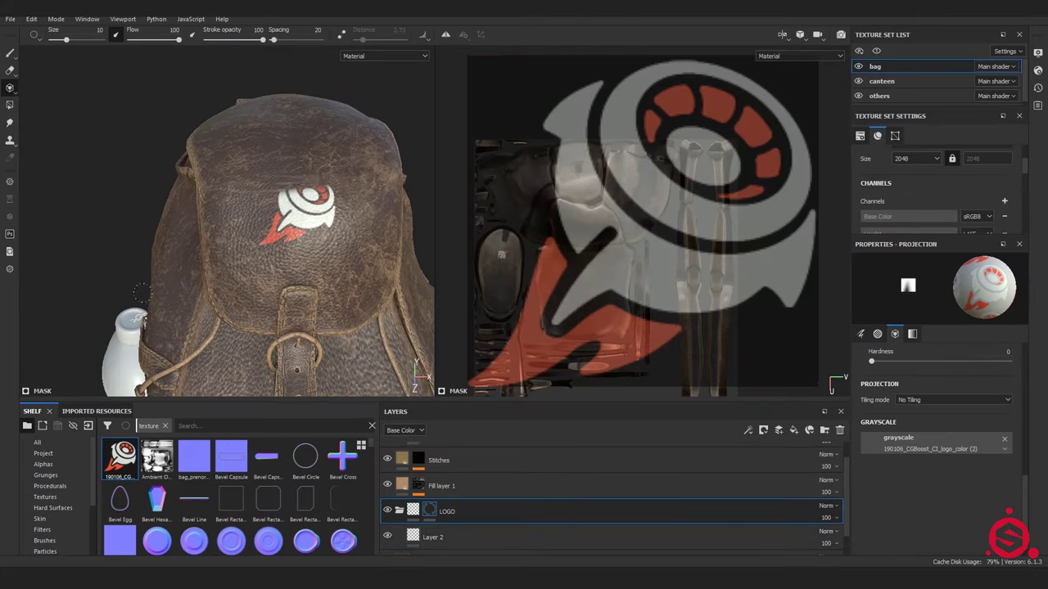
click(451, 533)
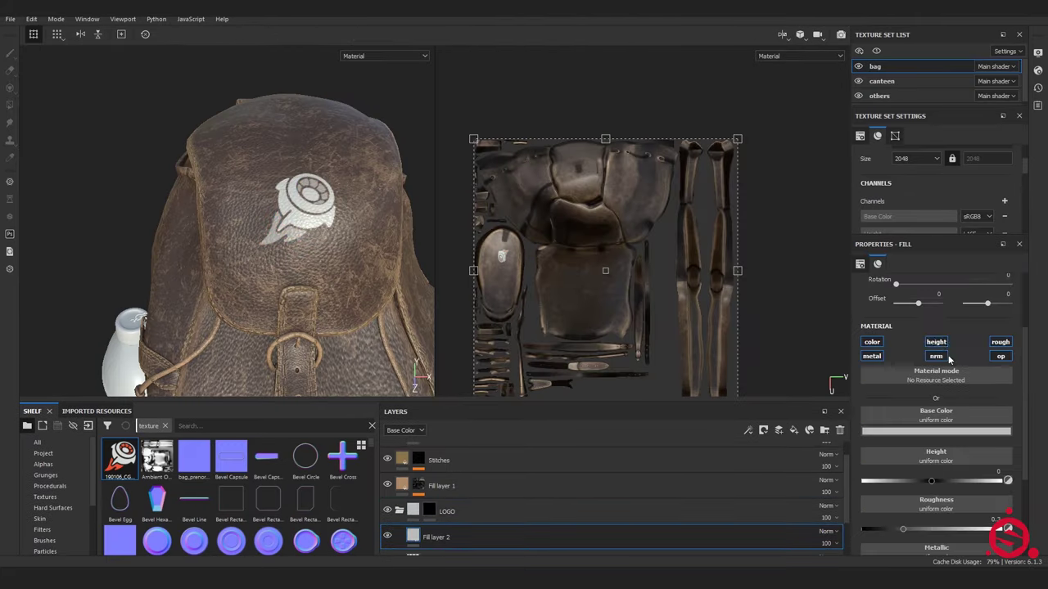
click(872, 342)
click(927, 439)
drag(905, 489, 973, 490)
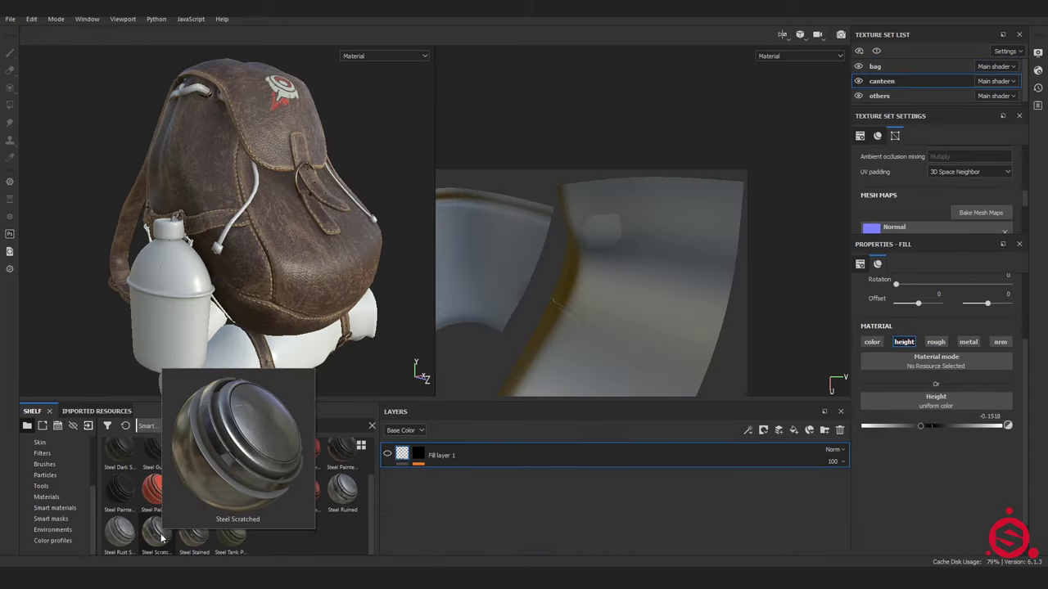
Apply Steel Scratched to the canteen and use a Stripes texture for its height, tuning the stripe settings.
click(157, 534)
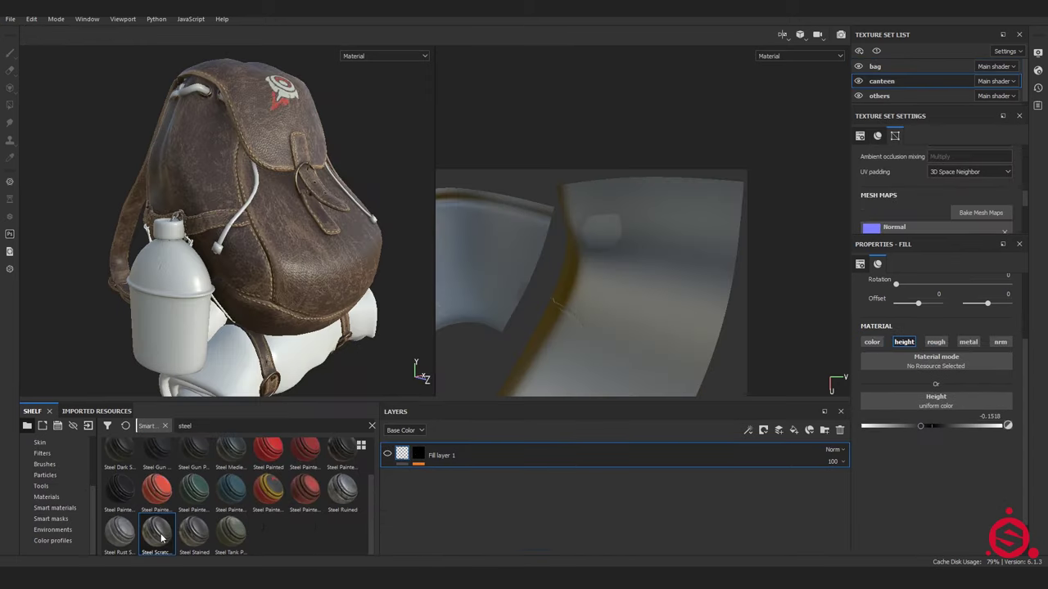
drag(470, 518, 463, 526)
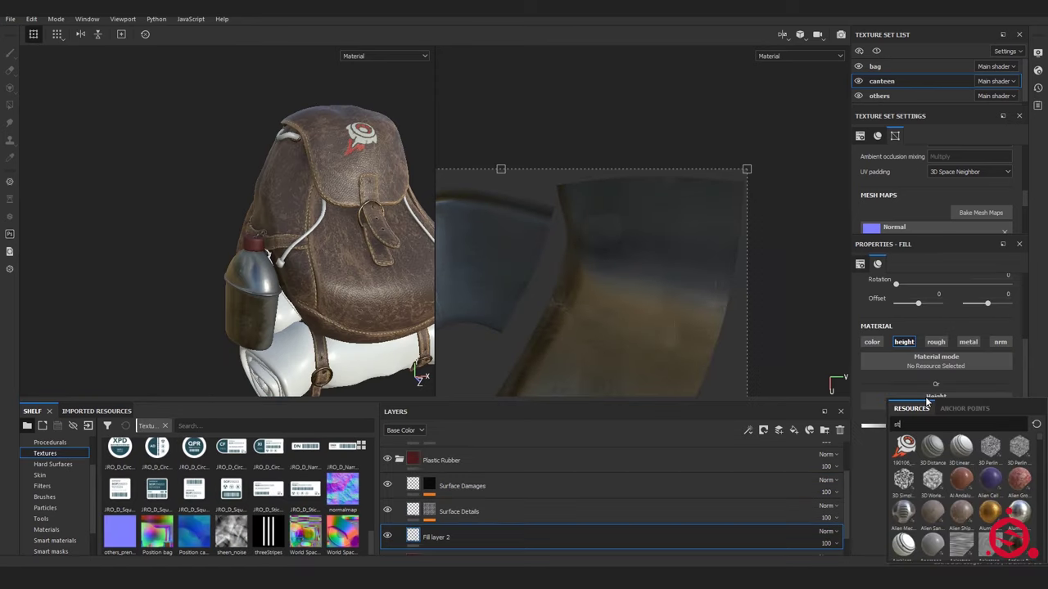
text(stripe)
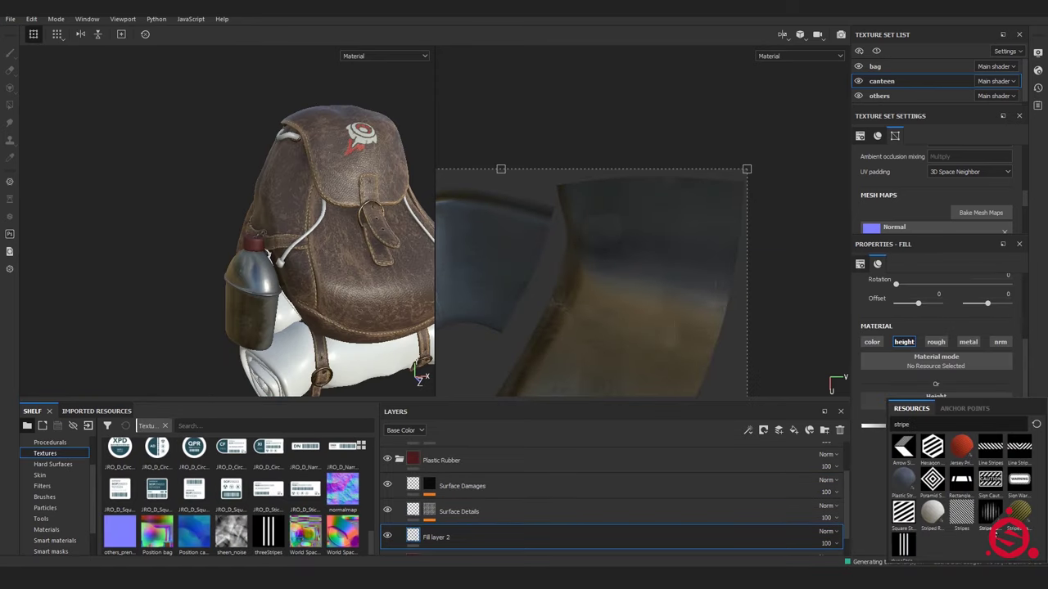
click(965, 513)
scroll(237, 250, up, 5)
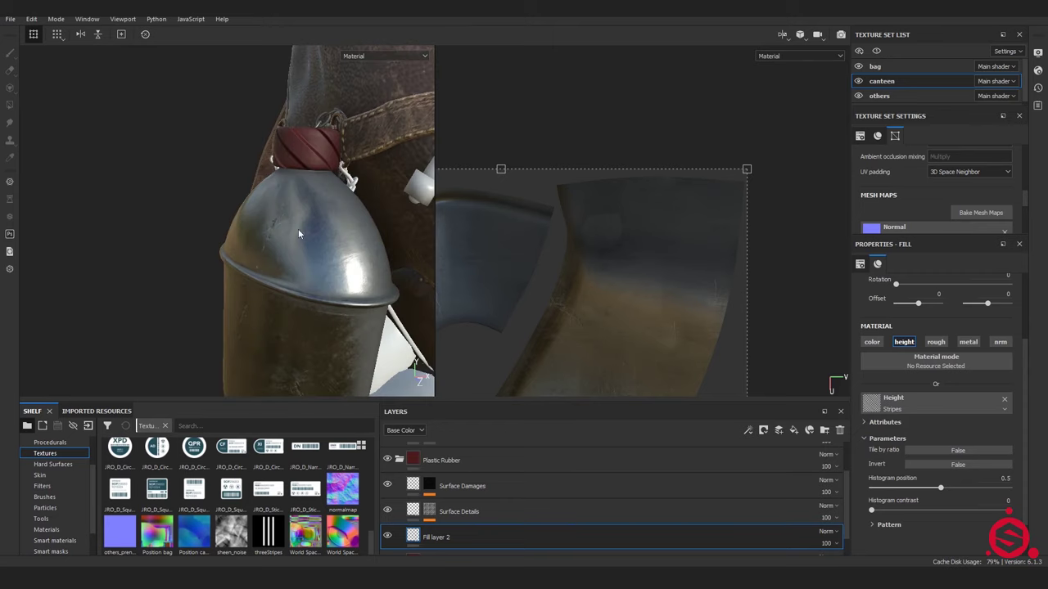
click(889, 525)
scroll(893, 491, down, 2)
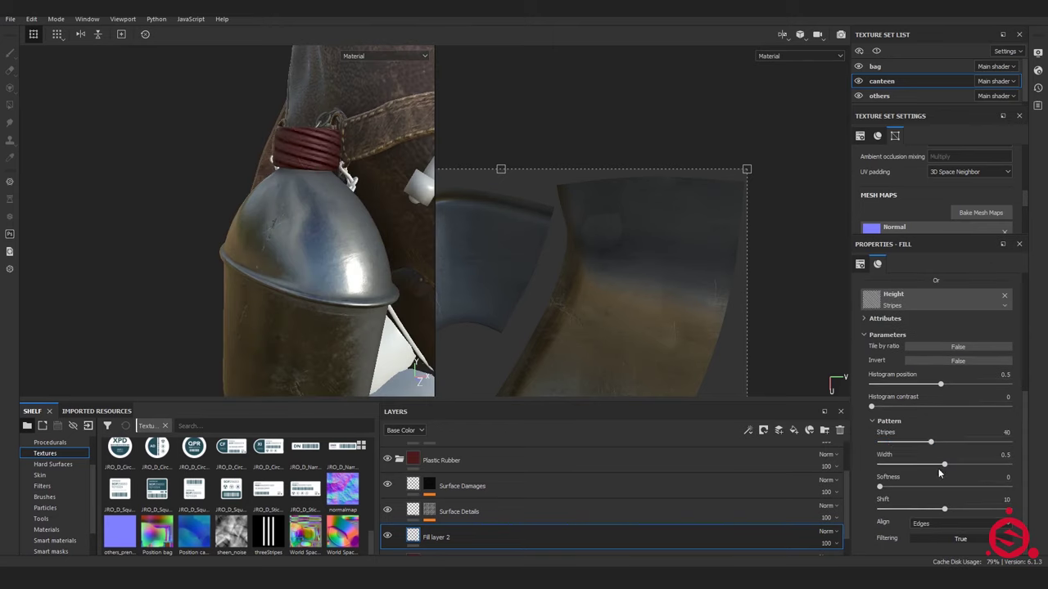
scroll(889, 537, up, 4)
drag(895, 346, 906, 345)
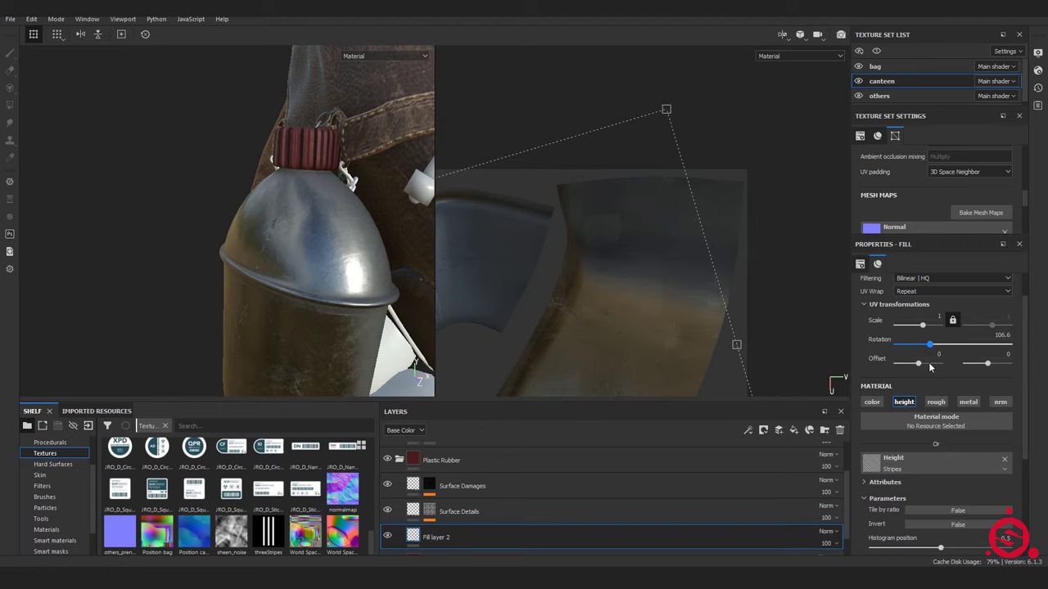
scroll(917, 426, down, 4)
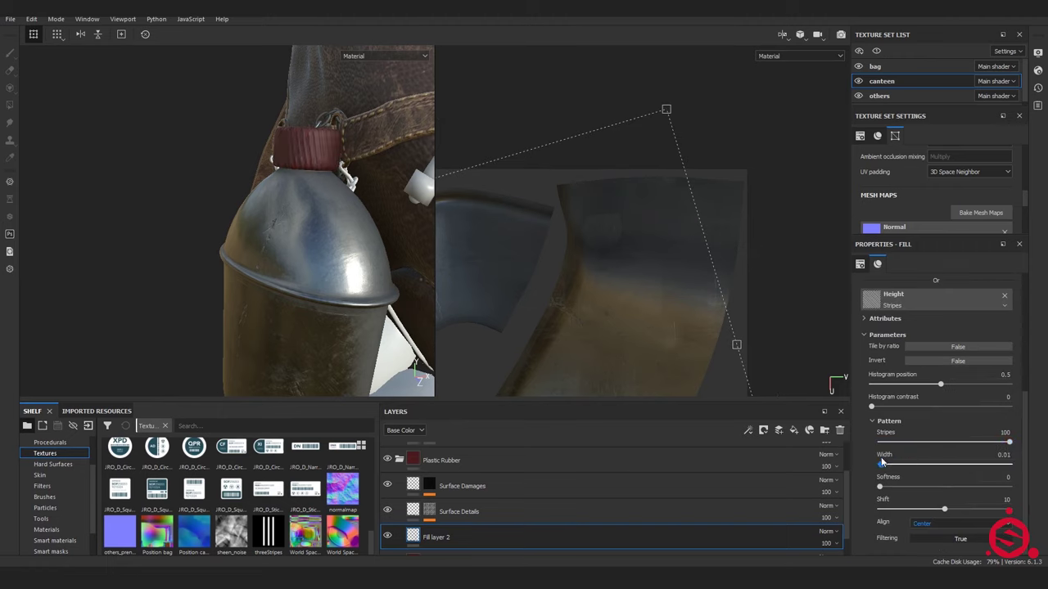
Shift the red rope's hue, adjust the mask balance, and apply Tartan Fabric to the bedroll.
alt+drag(385, 246, 349, 241)
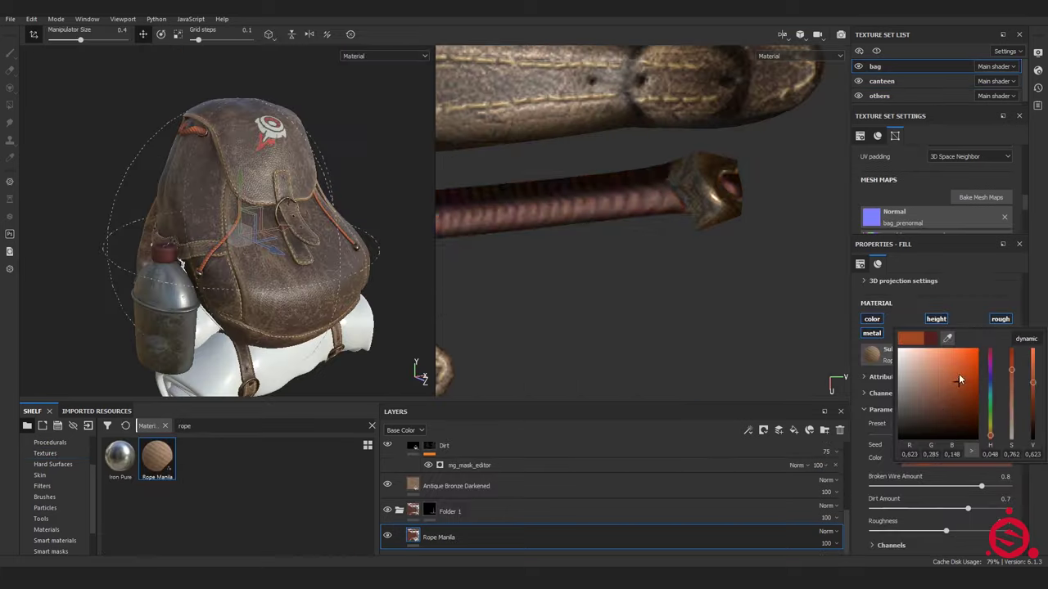
drag(991, 440, 993, 443)
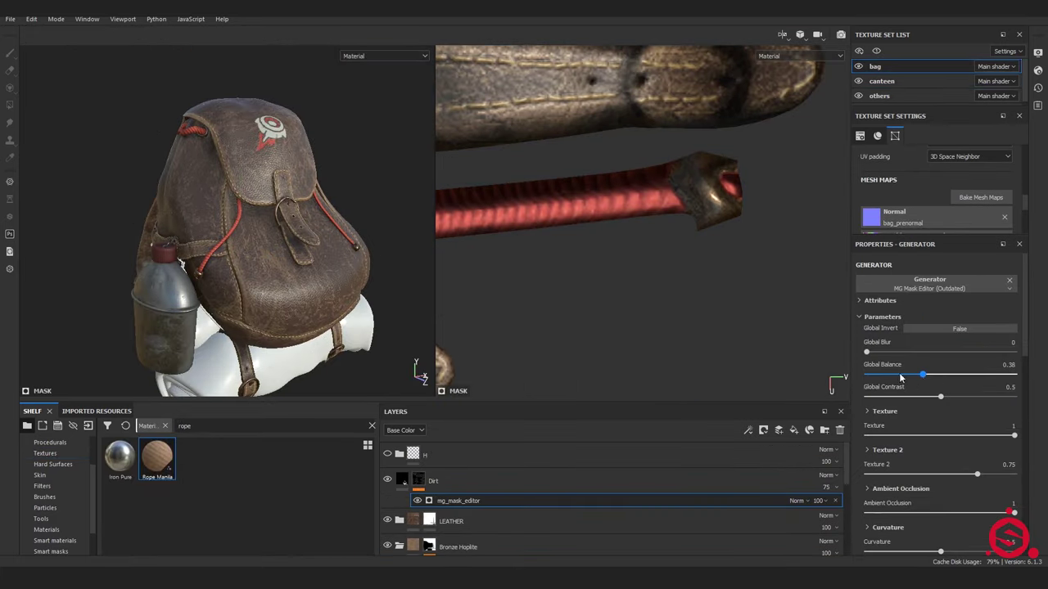
drag(937, 375, 932, 376)
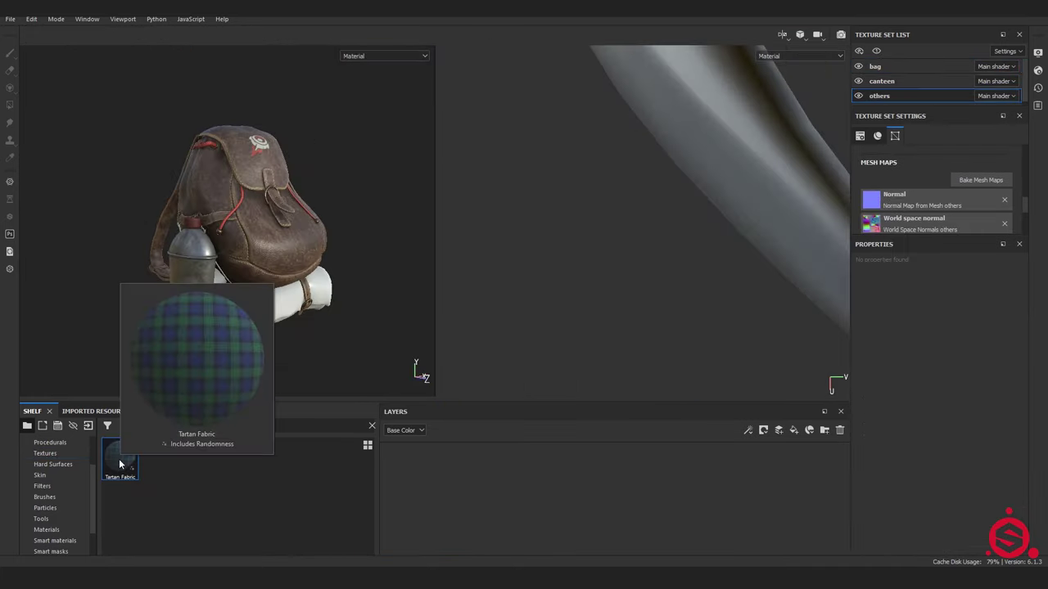
drag(118, 458, 269, 288)
click(423, 473)
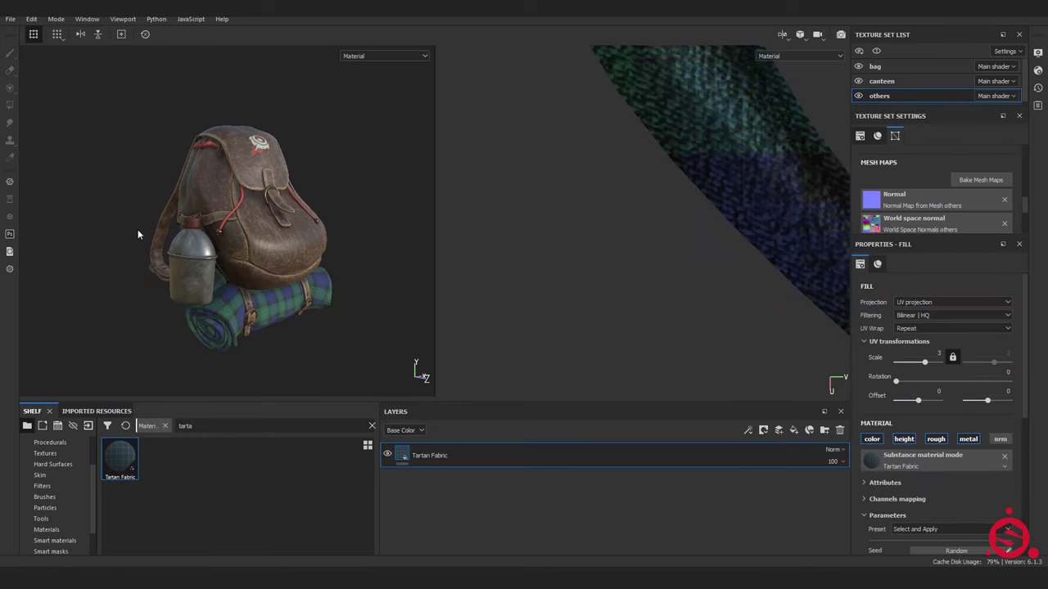
Check the tartan's height relief and shift Yarn Color 03 from green to blue.
alt+right_drag(137, 229, 212, 349)
click(903, 440)
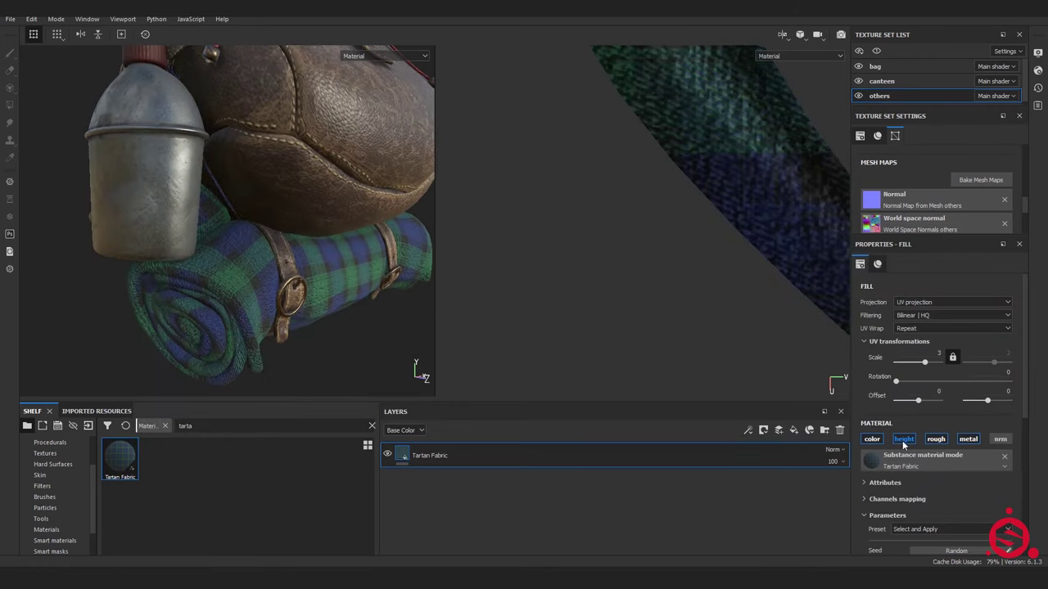
click(903, 439)
key(f)
scroll(938, 531, down, 5)
click(938, 530)
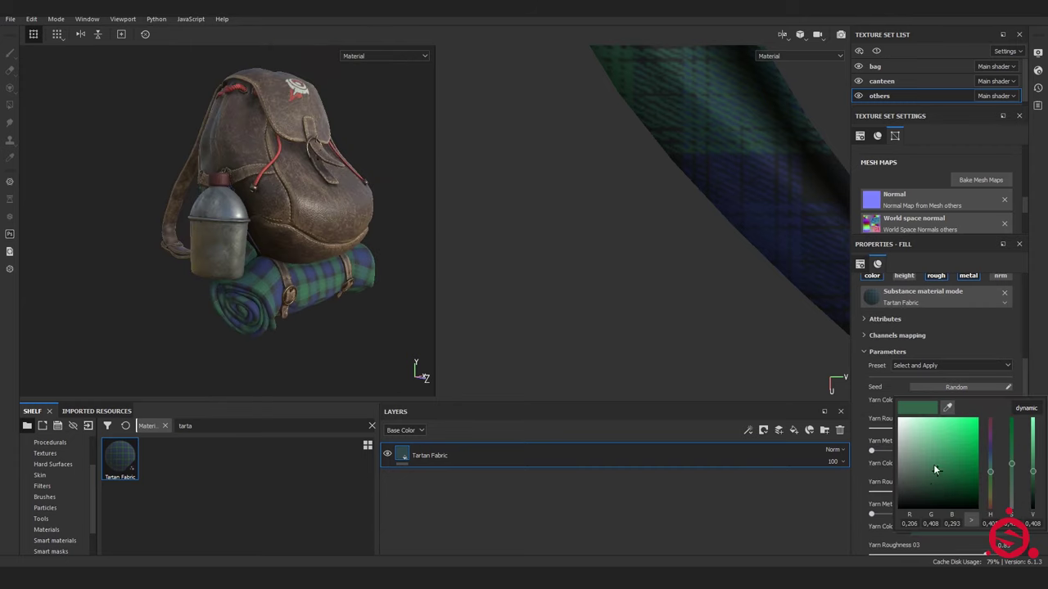
drag(990, 469, 992, 463)
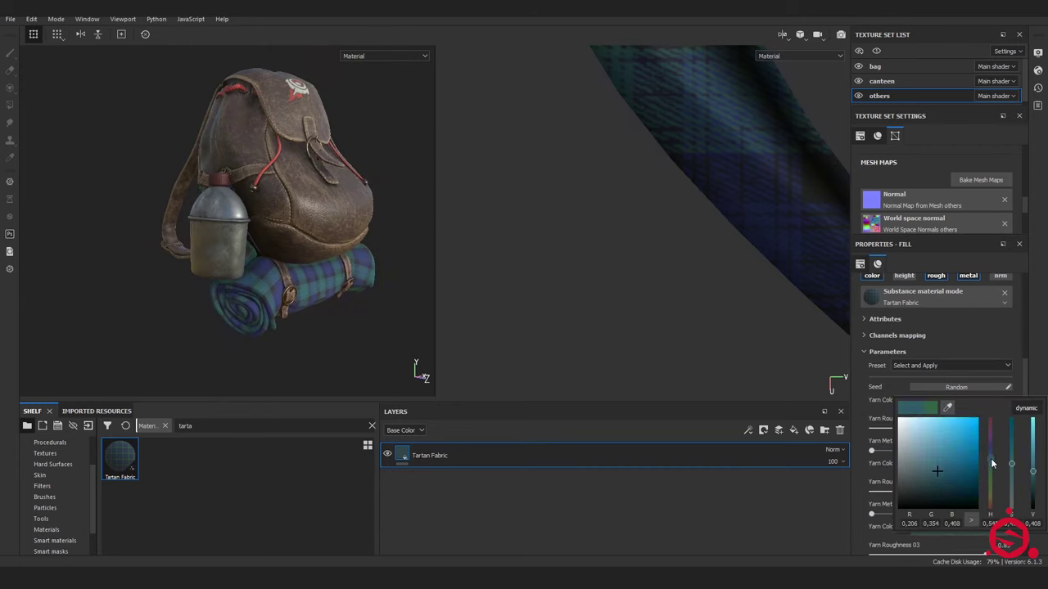
Switch the backdrop to a flat colour and light the scene with the Villa Nova Street environment.
click(766, 375)
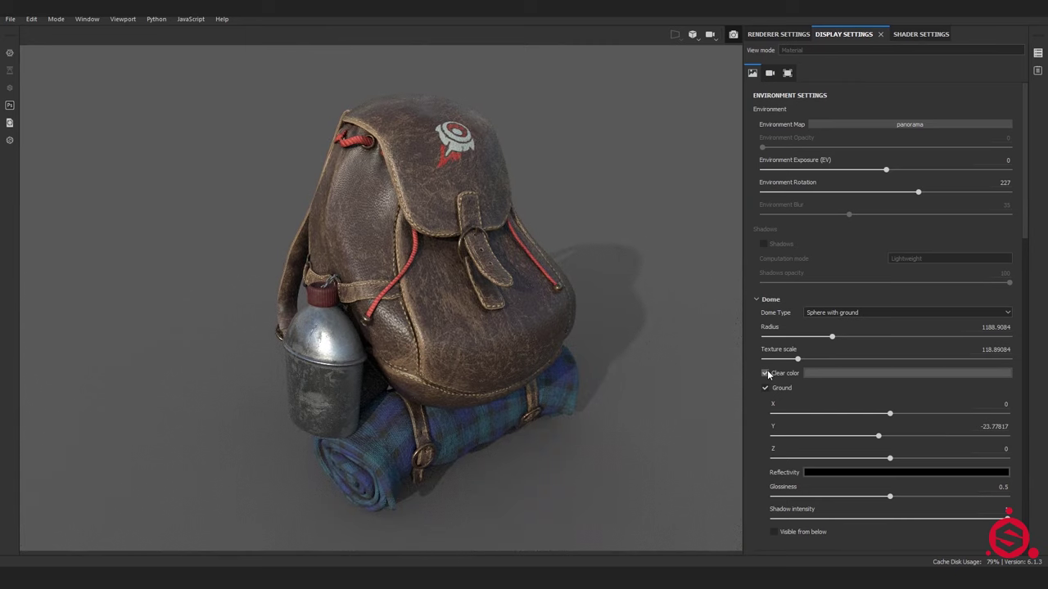
click(900, 124)
scroll(941, 188, down, 2)
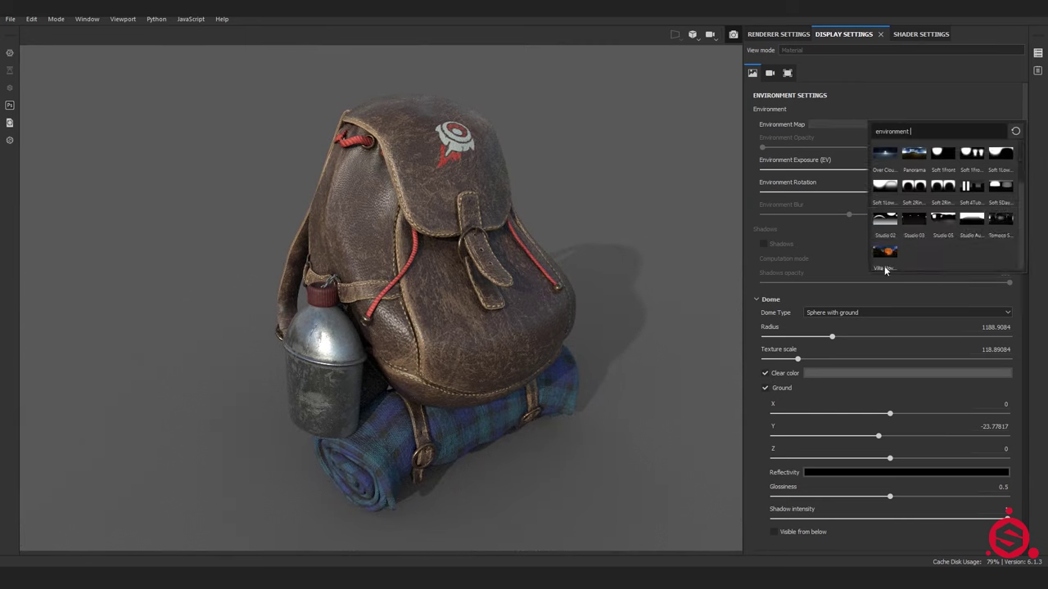
click(888, 156)
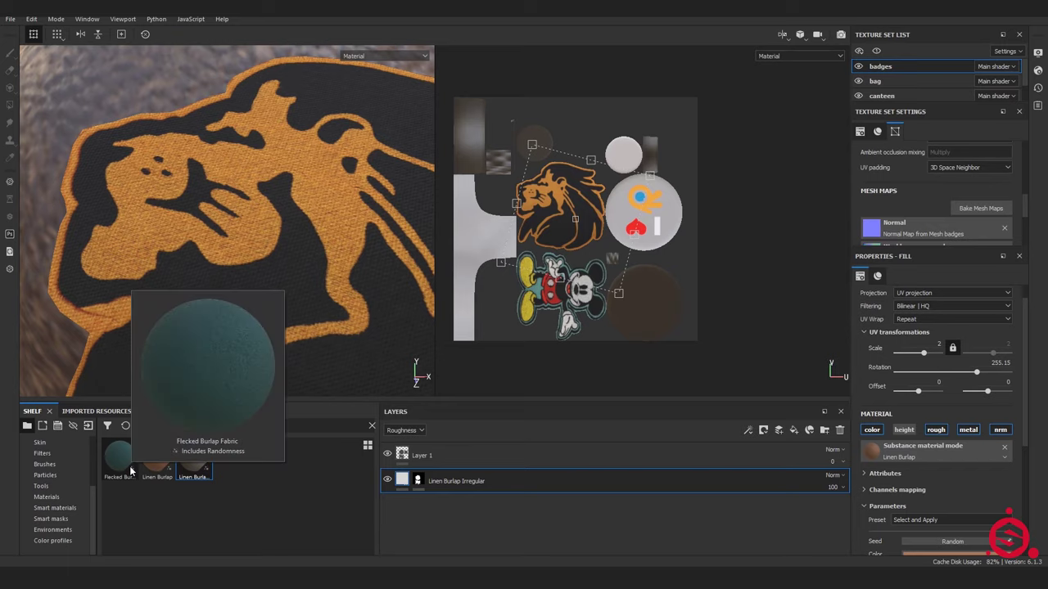
Add a scaled Flecked Burlap Fabric fill and a blue plastic material on the badge, adjusting its colours.
drag(130, 470, 434, 469)
drag(923, 353, 954, 351)
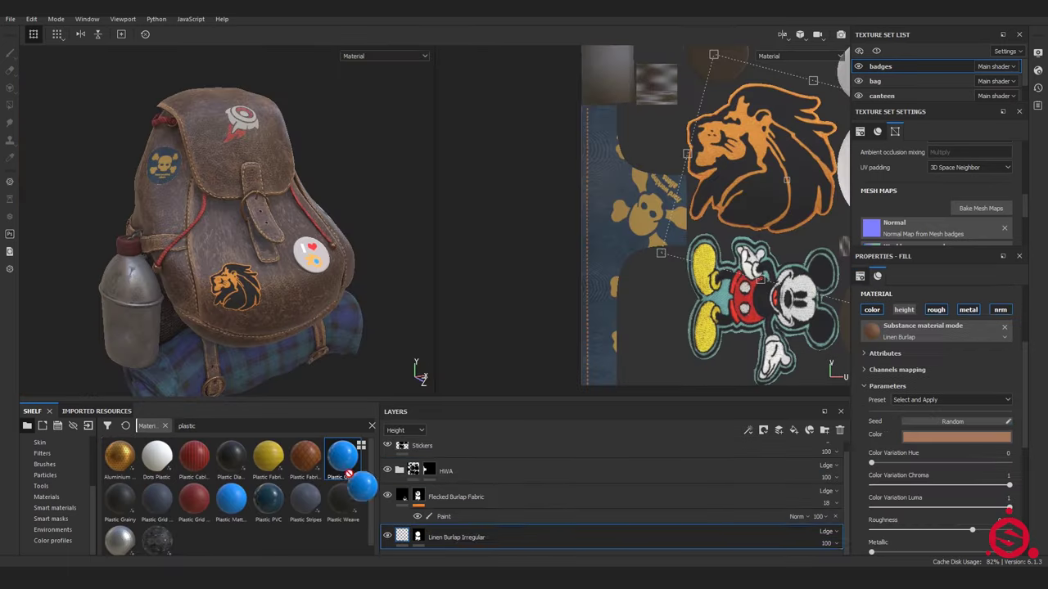
drag(344, 475, 456, 546)
drag(456, 546, 458, 551)
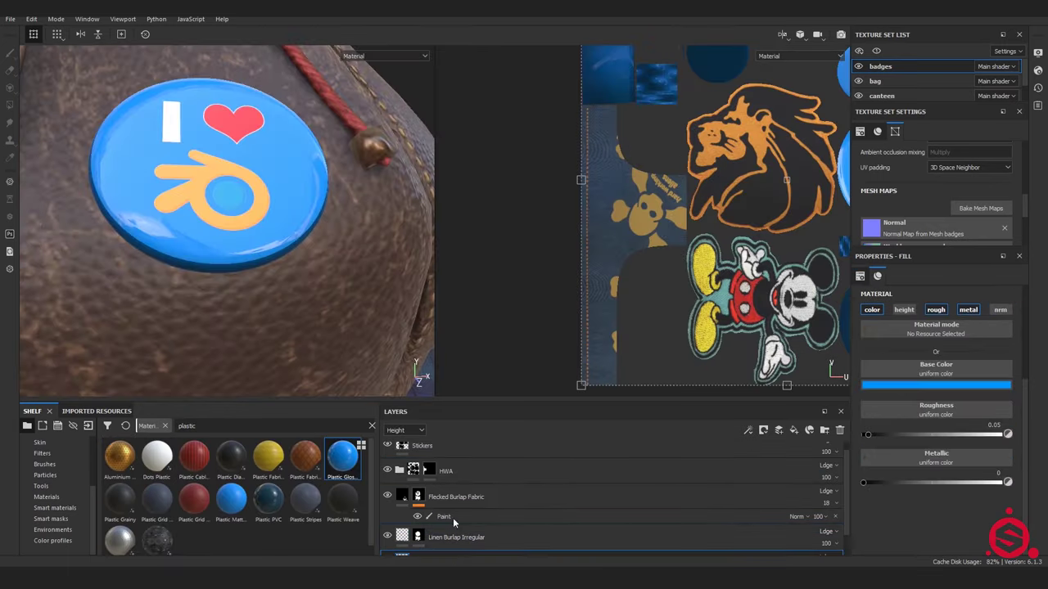
click(936, 384)
mouse_move(932, 451)
mouse_down()
mouse_move(949, 426)
mouse_move(948, 442)
mouse_up()
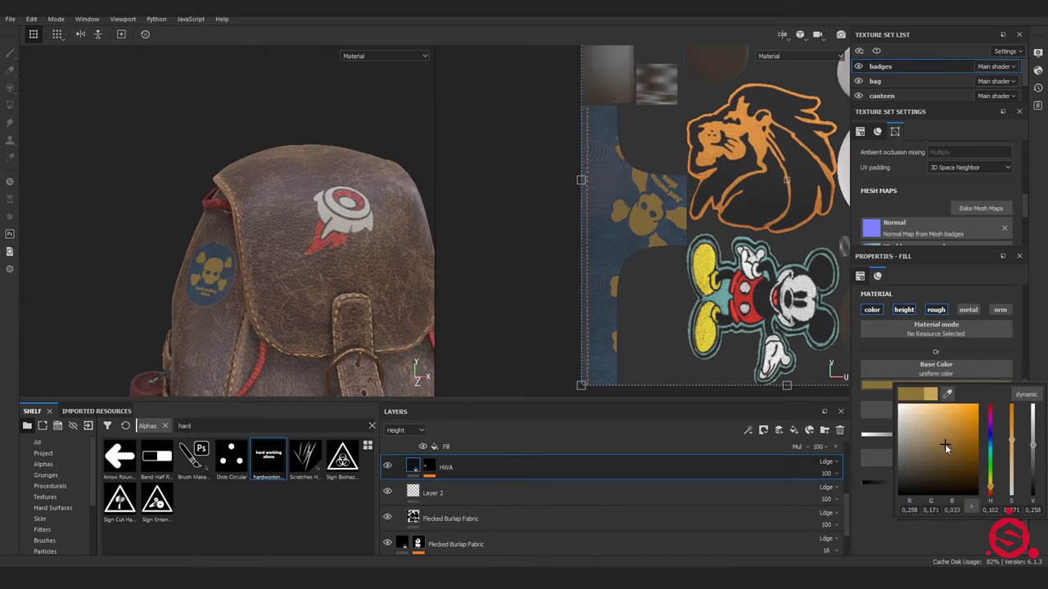
mouse_move(945, 443)
mouse_down()
mouse_move(958, 428)
mouse_move(946, 436)
mouse_up()
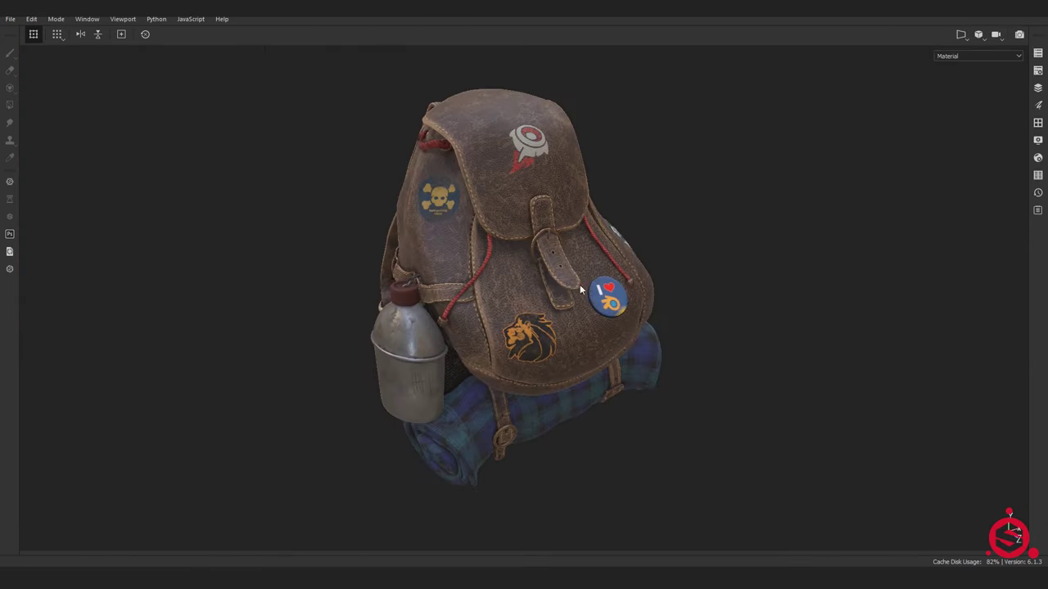
alt+drag(523, 270, 426, 278)
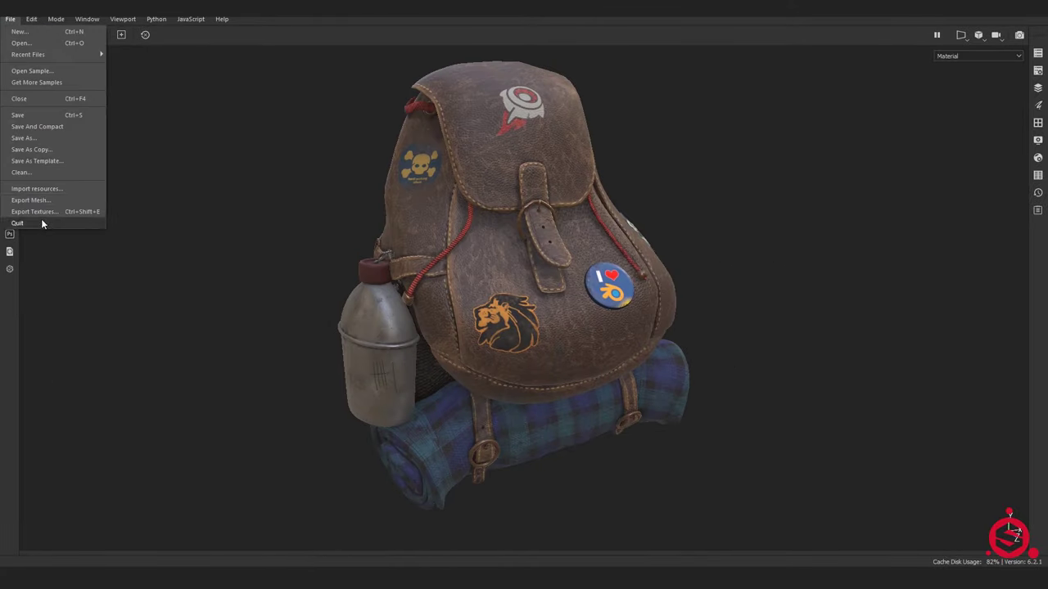
In the texture export settings, tick the badges, bag and others texture sets alongside canteen.
click(39, 216)
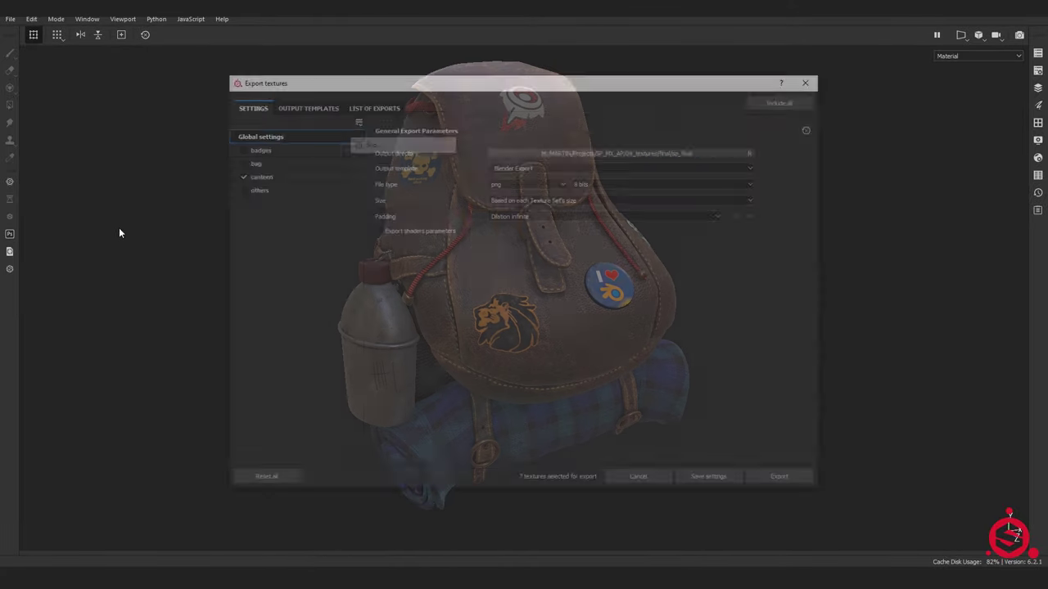
click(238, 147)
click(238, 161)
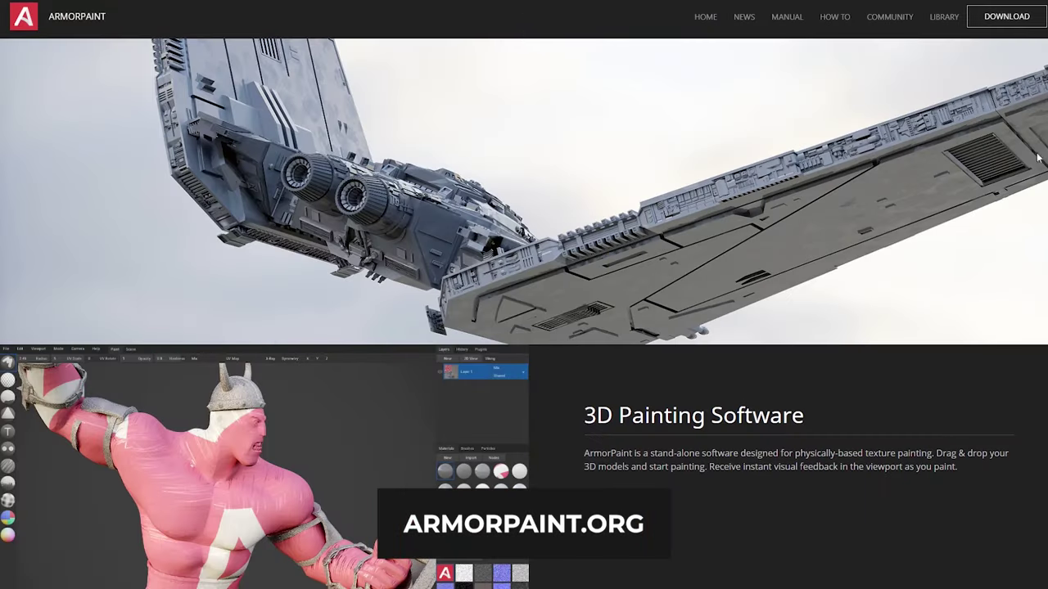
Scroll through the features on ArmorPaint's homepage.
scroll(524, 311, down, 6)
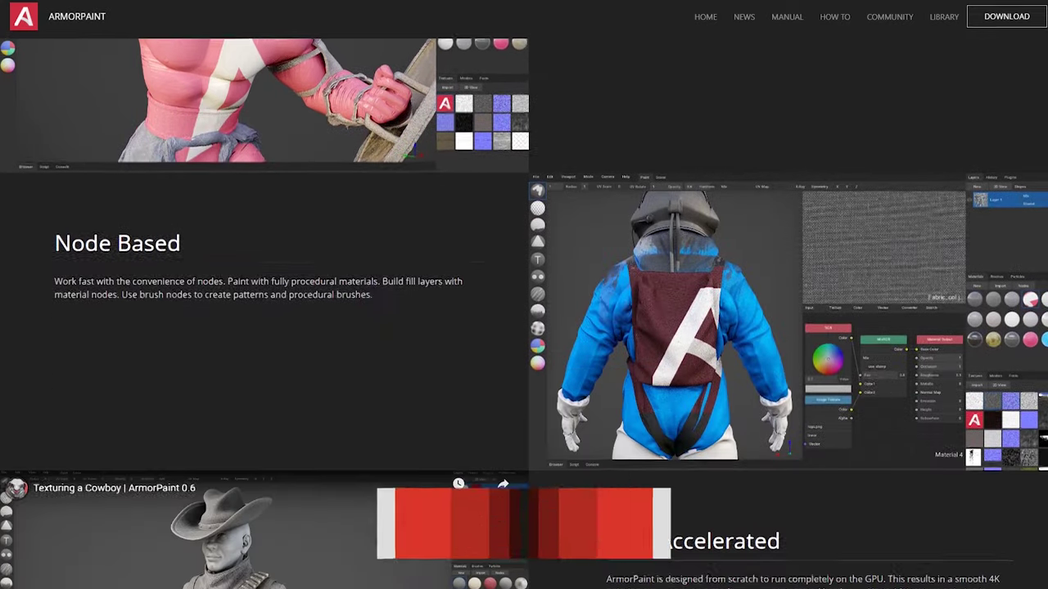
scroll(524, 311, down, 9)
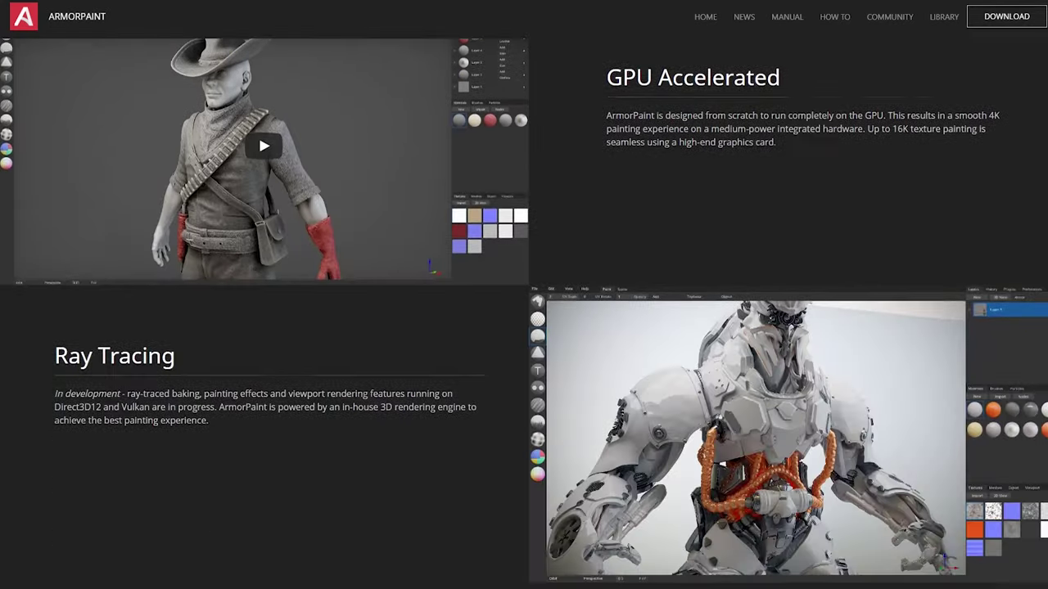
scroll(1046, 393, down, 6)
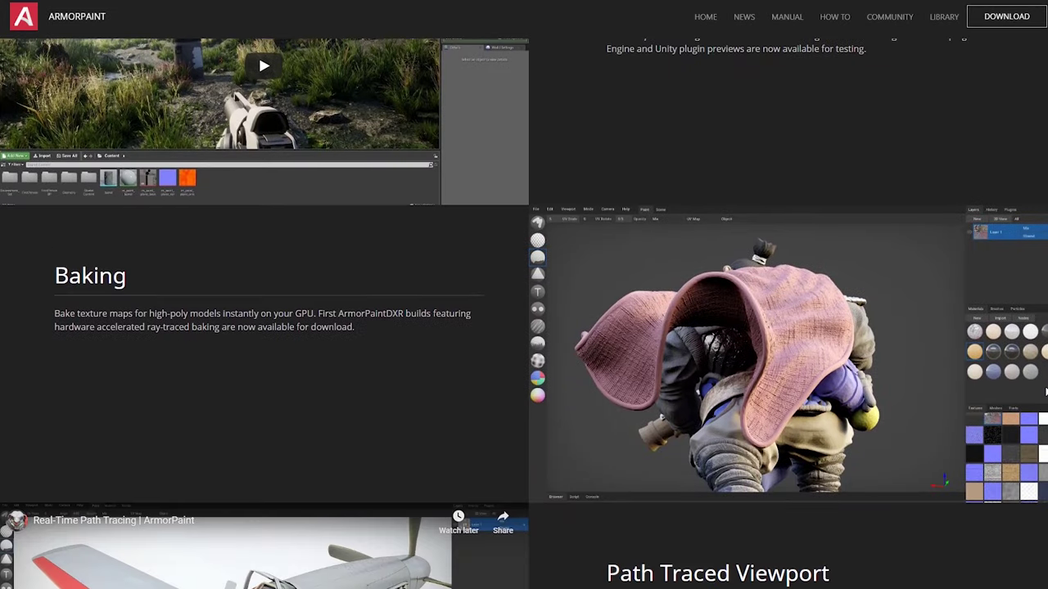
scroll(1045, 393, down, 6)
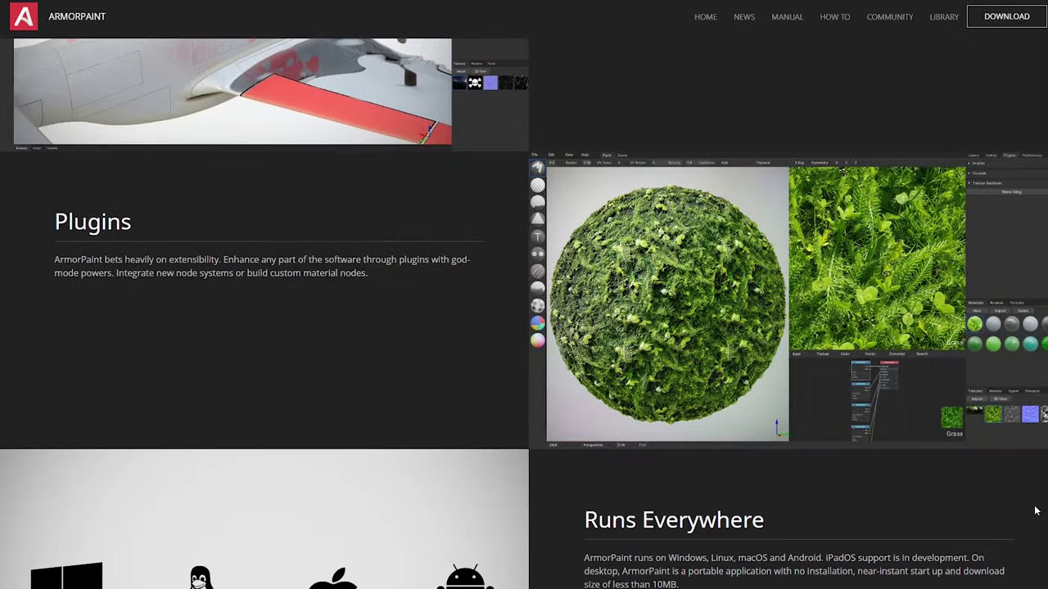
Open the download page, find the €16 ArmorPaint Preview offer, and follow its GitHub source link.
click(1006, 16)
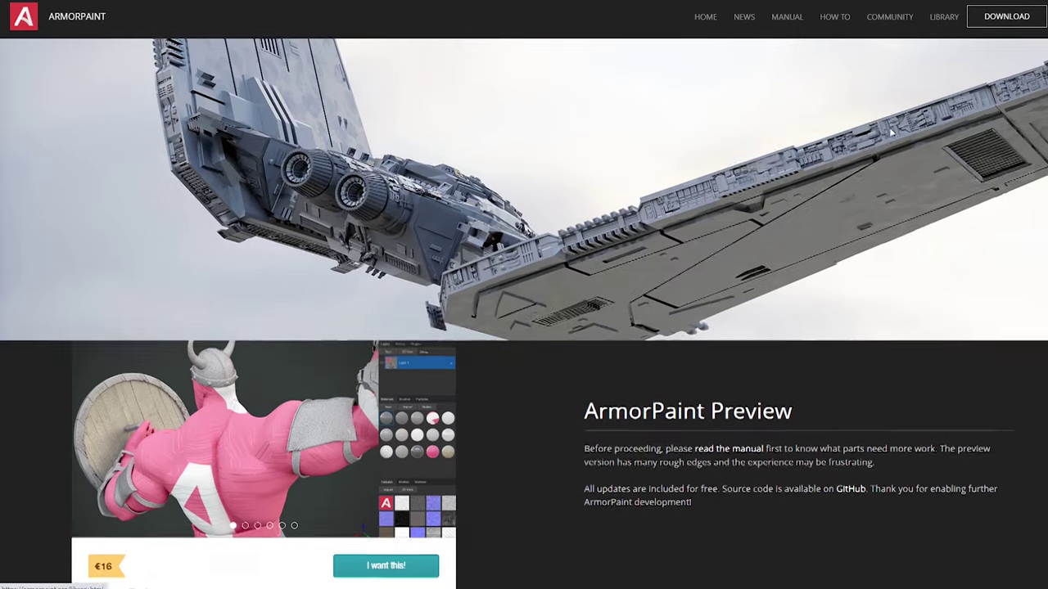
scroll(886, 139, down, 3)
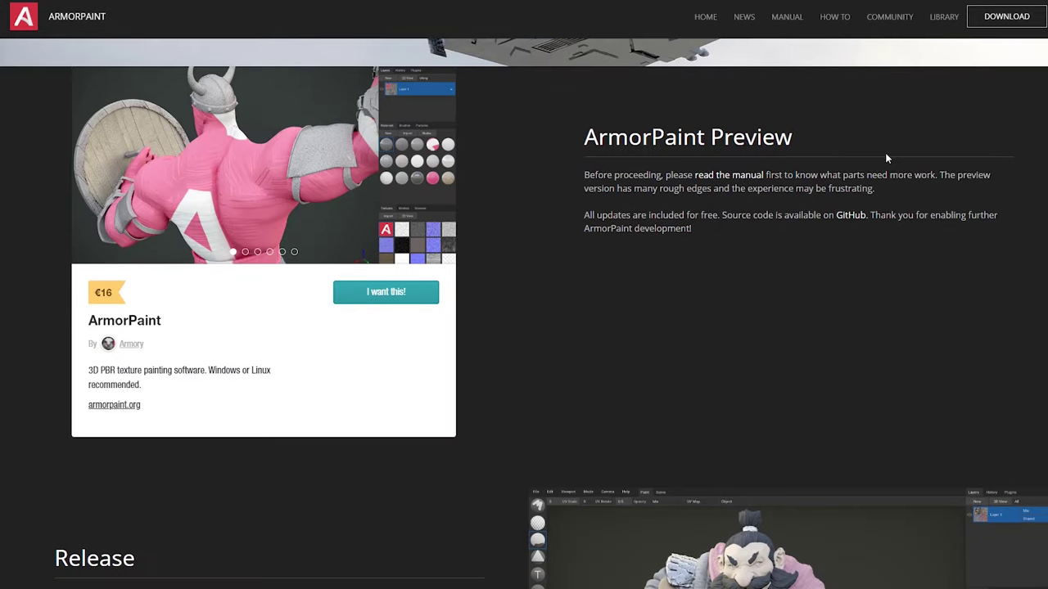
click(851, 216)
click(669, 239)
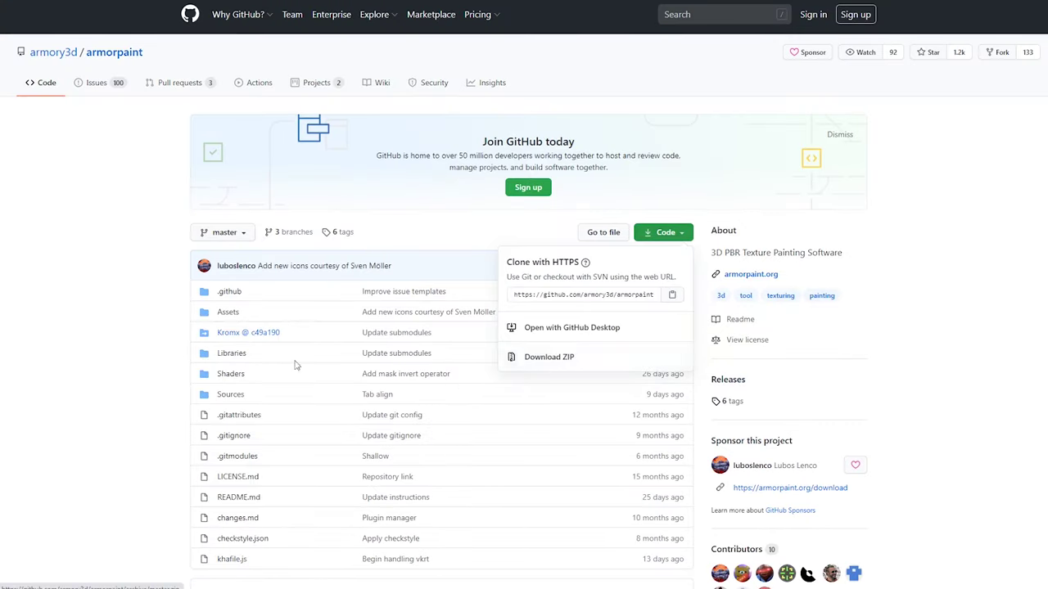
key(alt+Left)
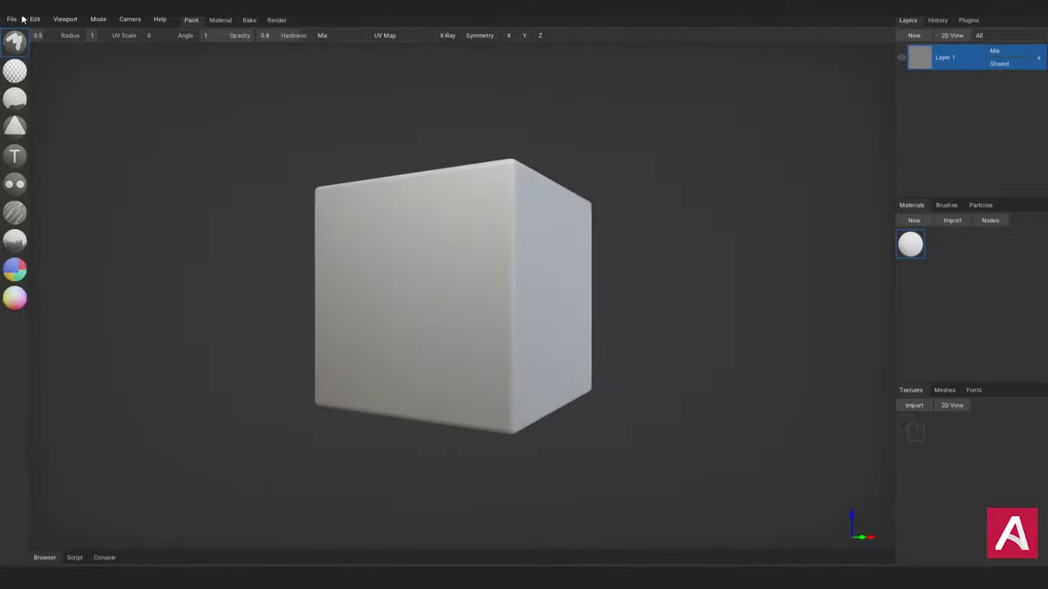
Import the spmxap_backpack_armorPaint mesh in place of the default cube and orbit around it.
click(11, 19)
click(32, 171)
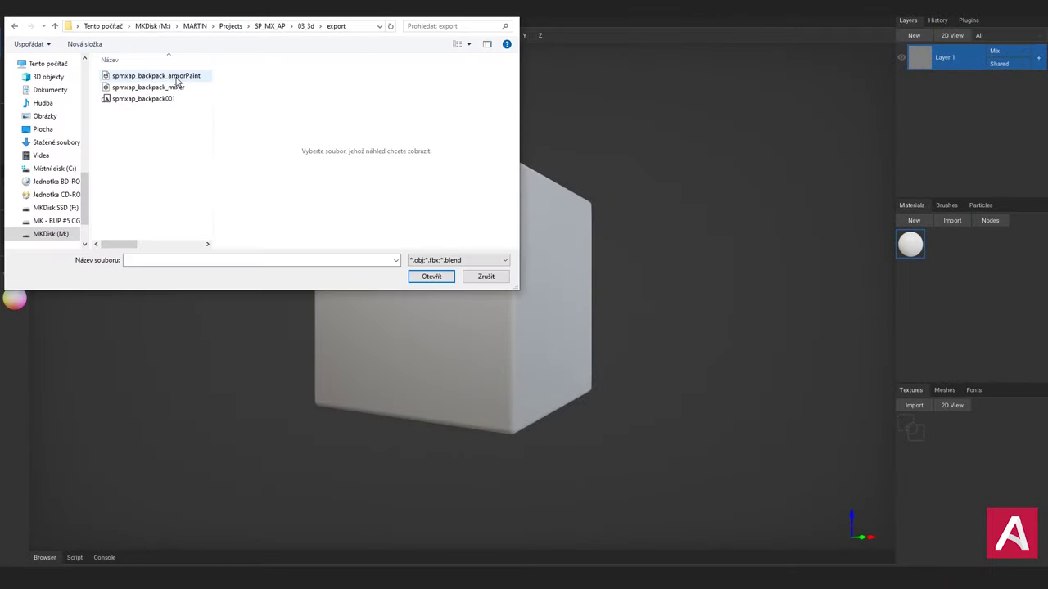
click(175, 76)
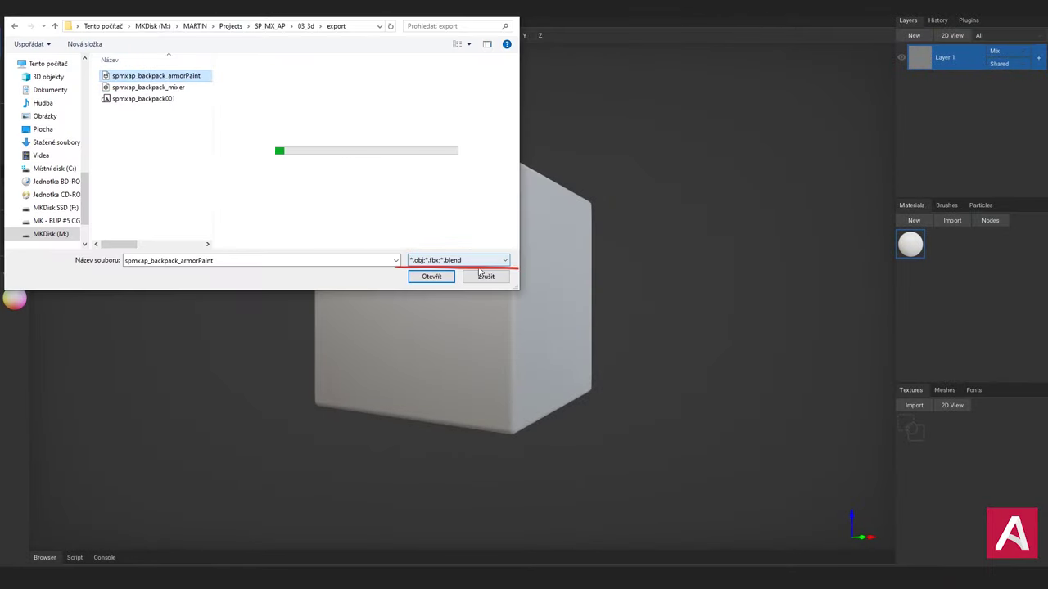
click(419, 276)
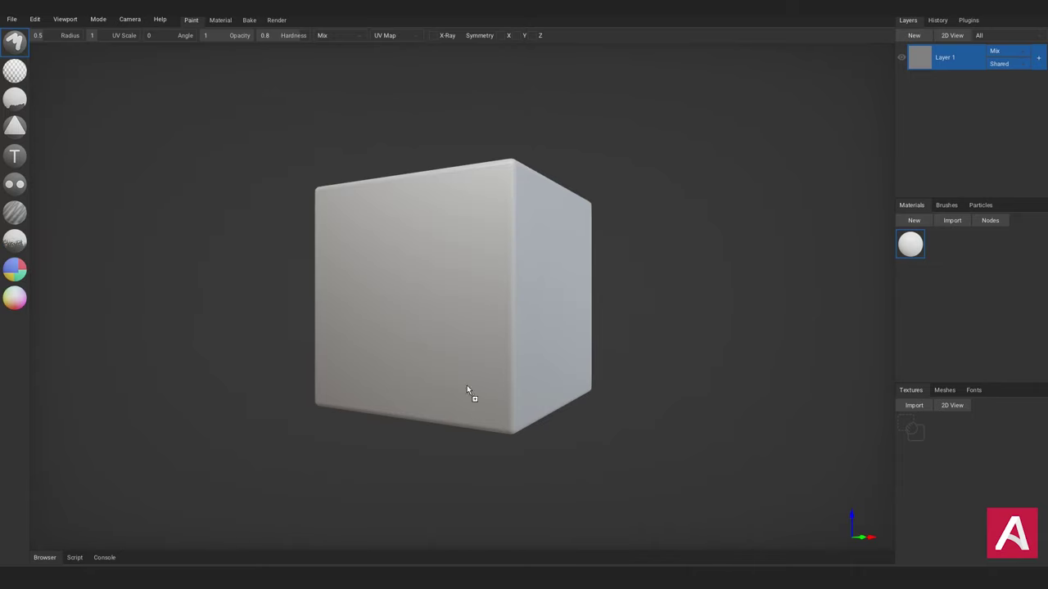
click(548, 296)
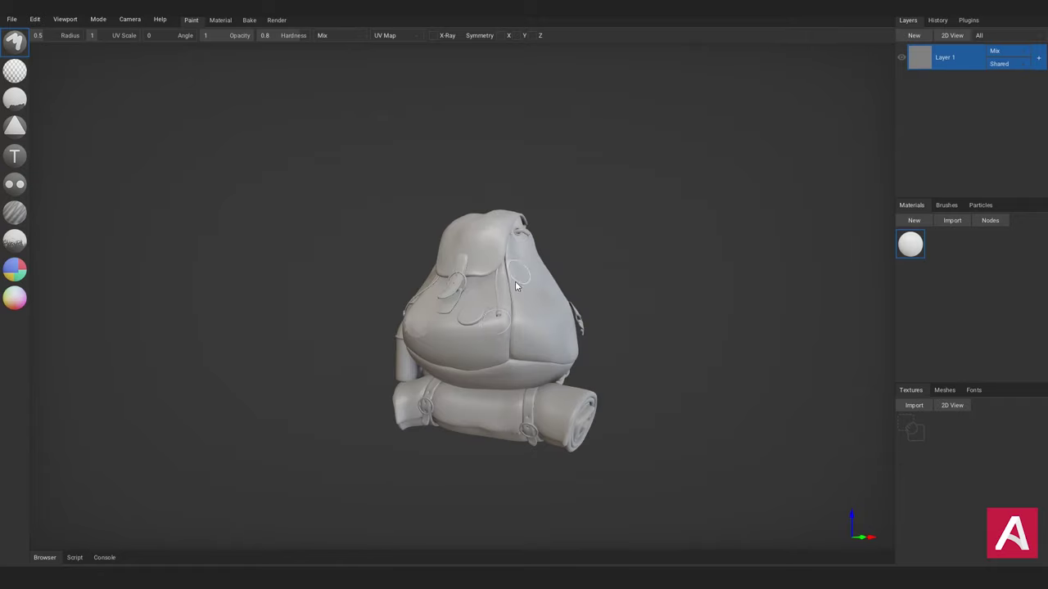
right_drag(445, 362, 684, 385)
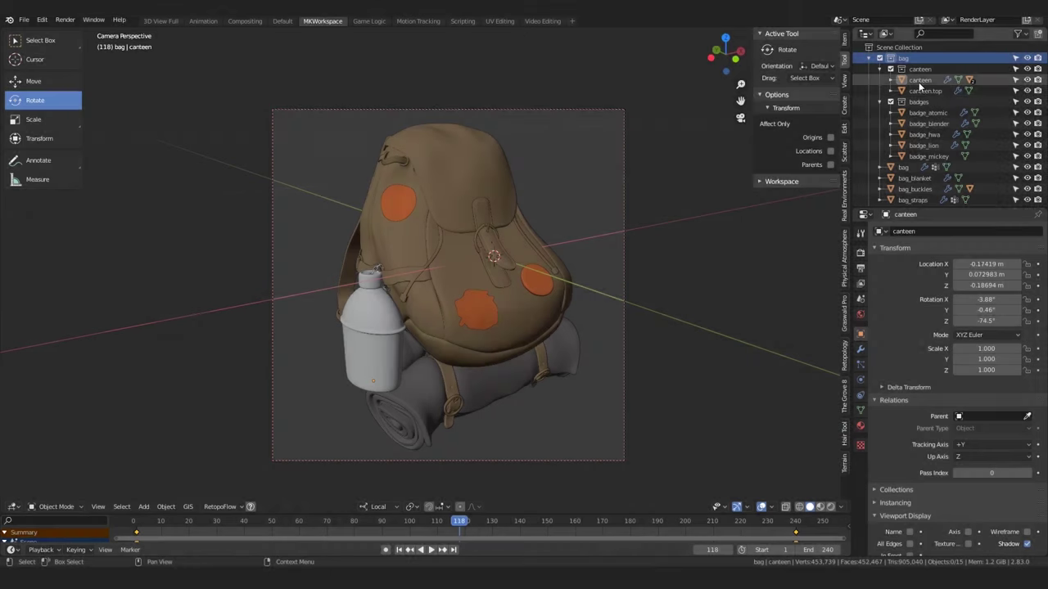
Select canteen.top, badges atomic, blender, hwa, lion and mickey, then bag, bag_blanket, bag_buckles and bag_straps.
click(922, 91)
click(922, 112)
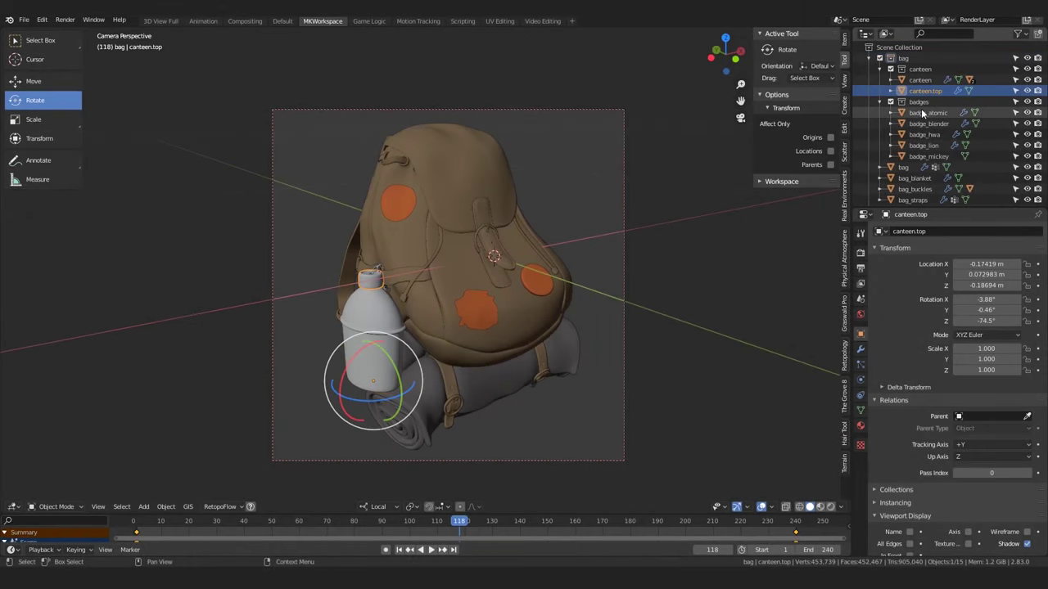
click(923, 123)
click(924, 134)
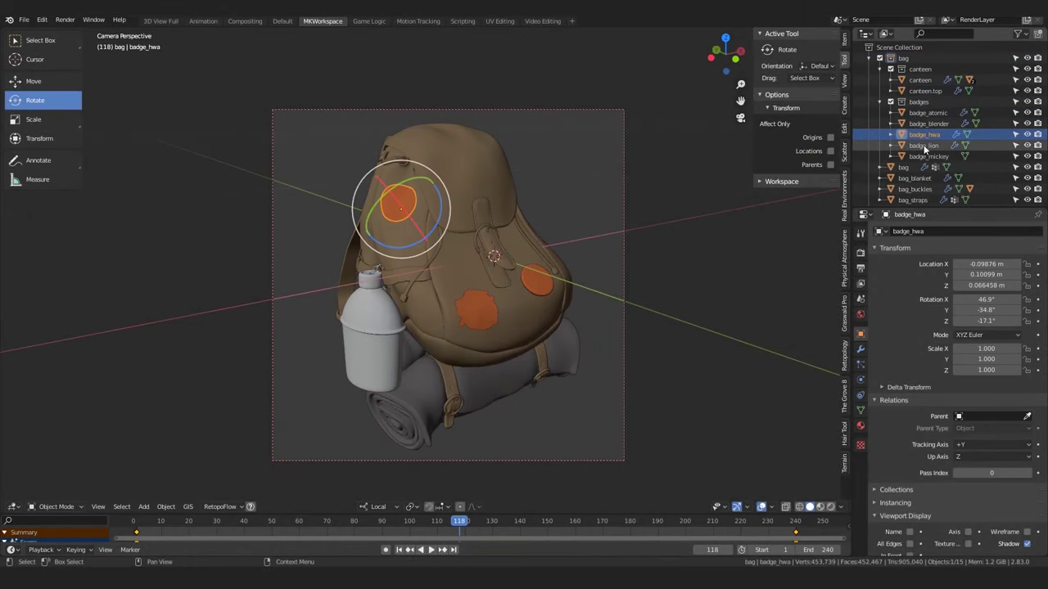
click(924, 145)
click(925, 155)
click(908, 167)
click(914, 178)
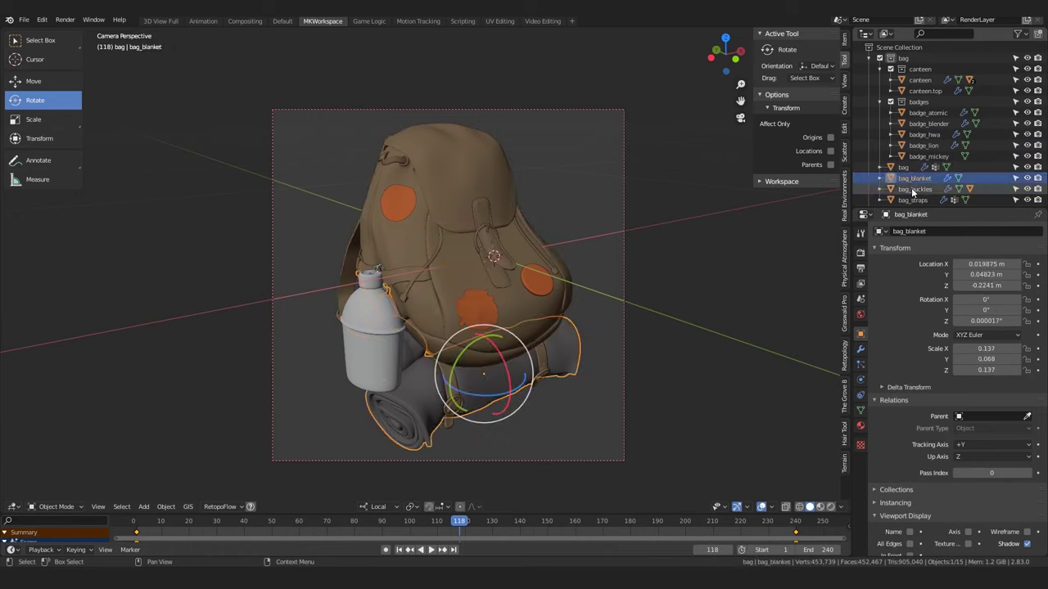
click(914, 190)
click(914, 200)
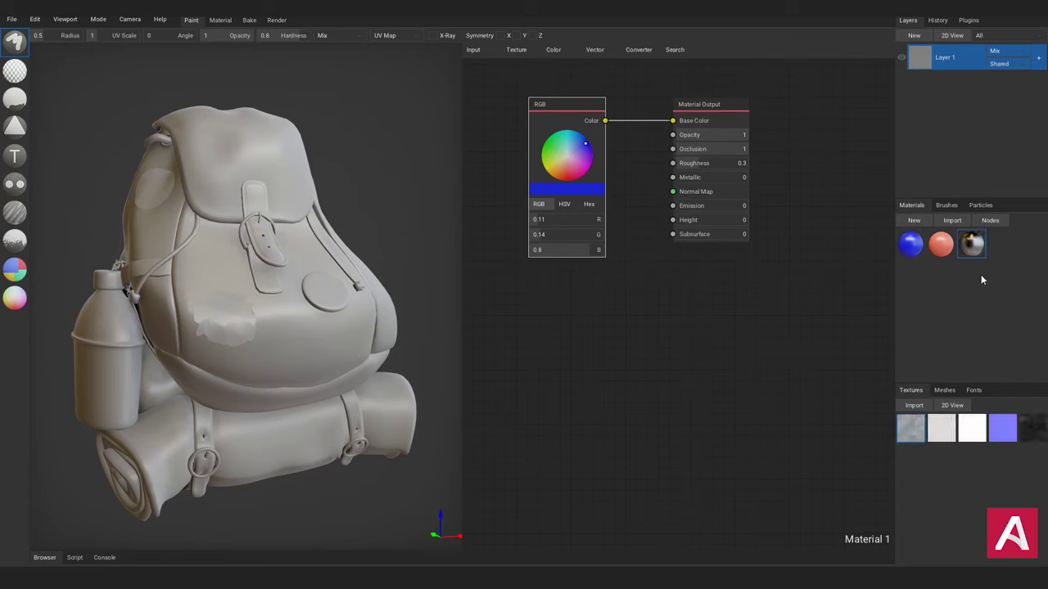
Add the metal material as a layer and restrict it to the canteen object.
drag(974, 252, 963, 54)
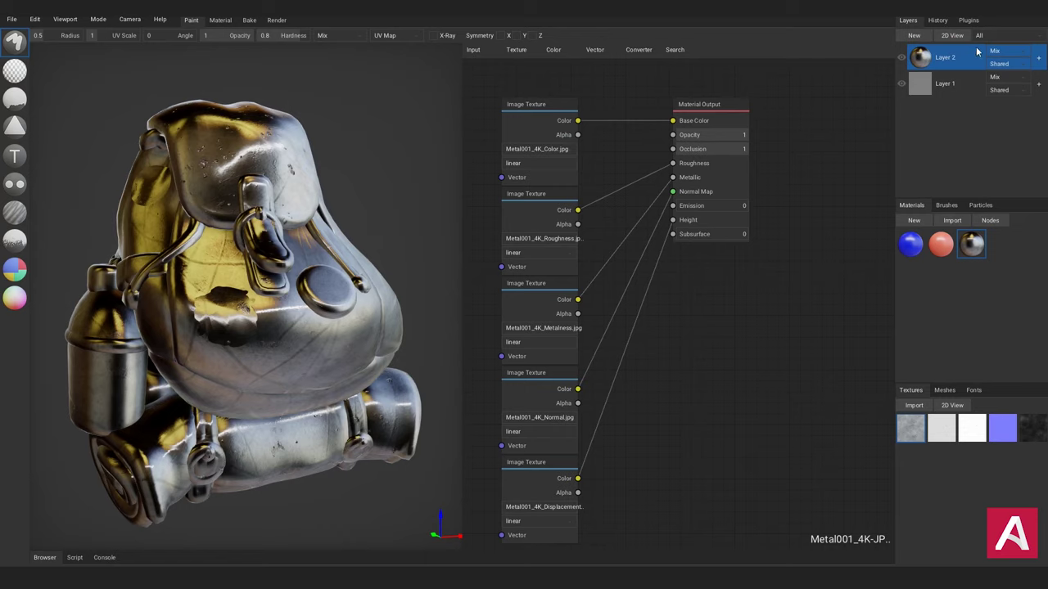
click(1000, 62)
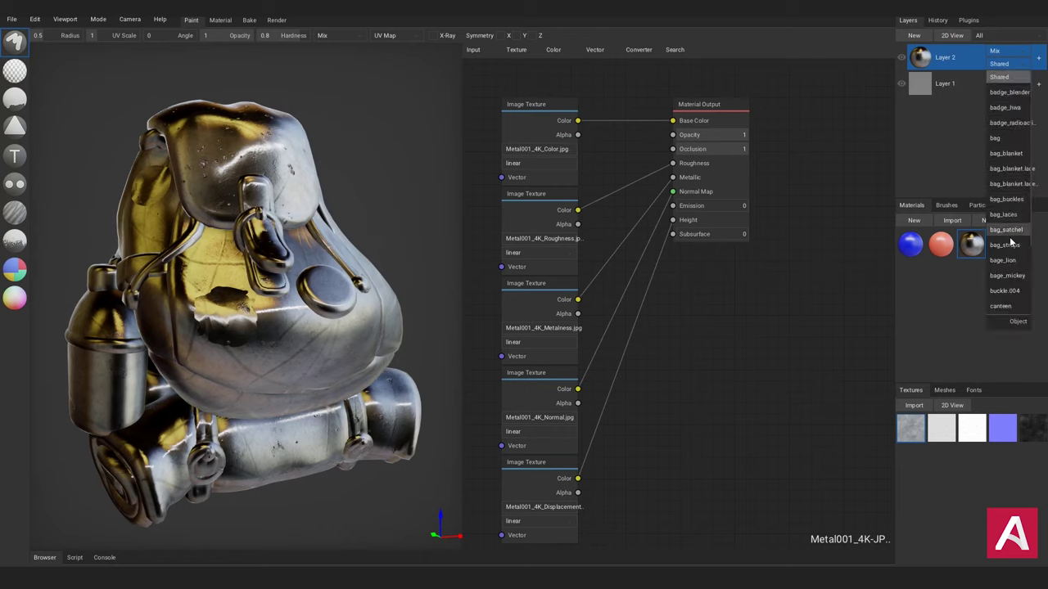
click(1000, 306)
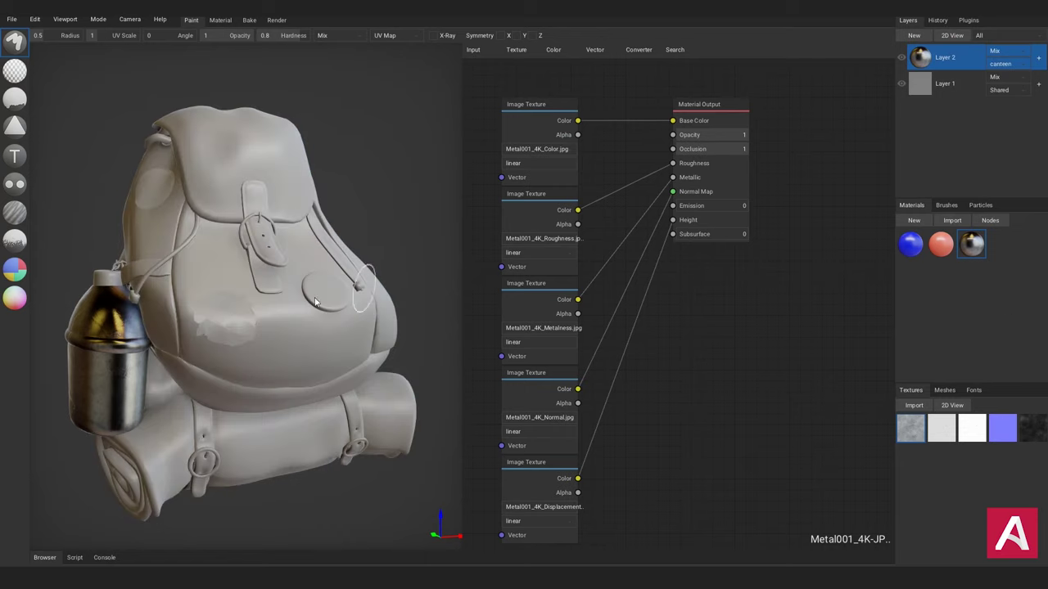
right_drag(364, 288, 340, 303)
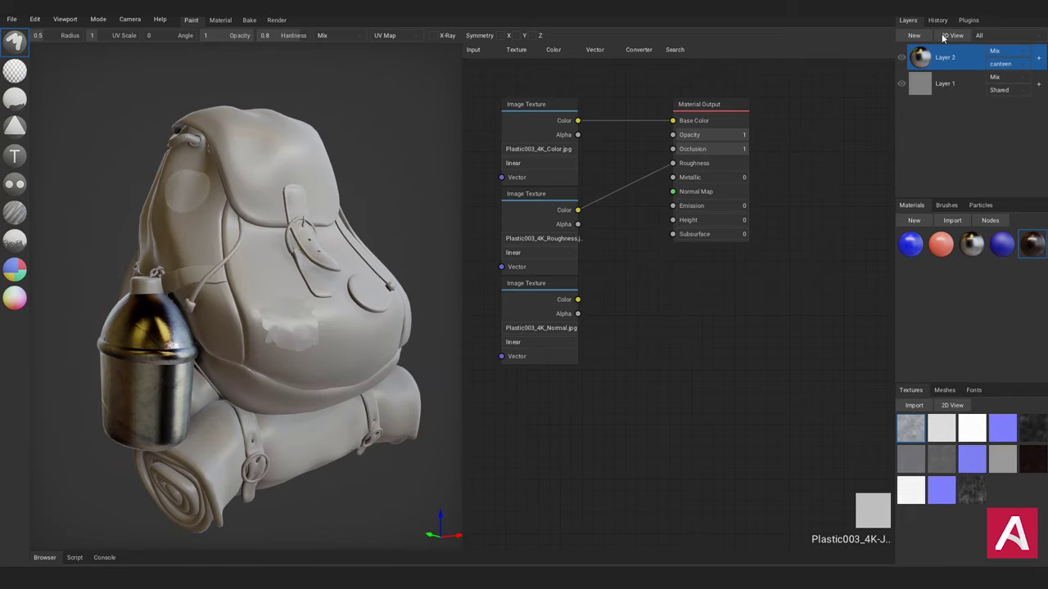
Paint blue down the canteen on a new layer set to Multiply blending.
click(917, 33)
click(910, 243)
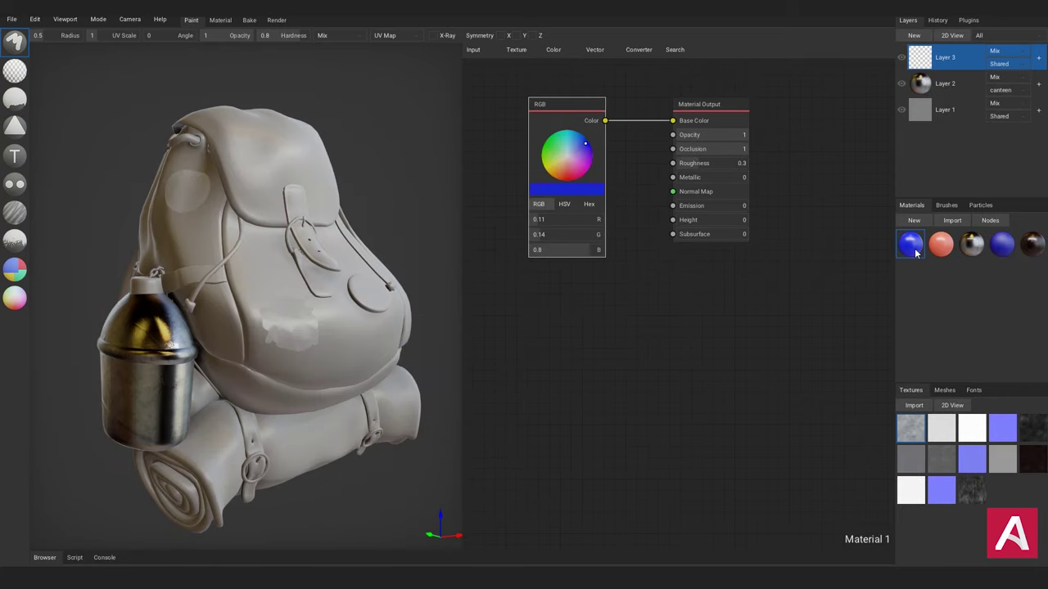
mouse_move(159, 326)
mouse_down()
mouse_move(144, 362)
mouse_move(129, 413)
mouse_up()
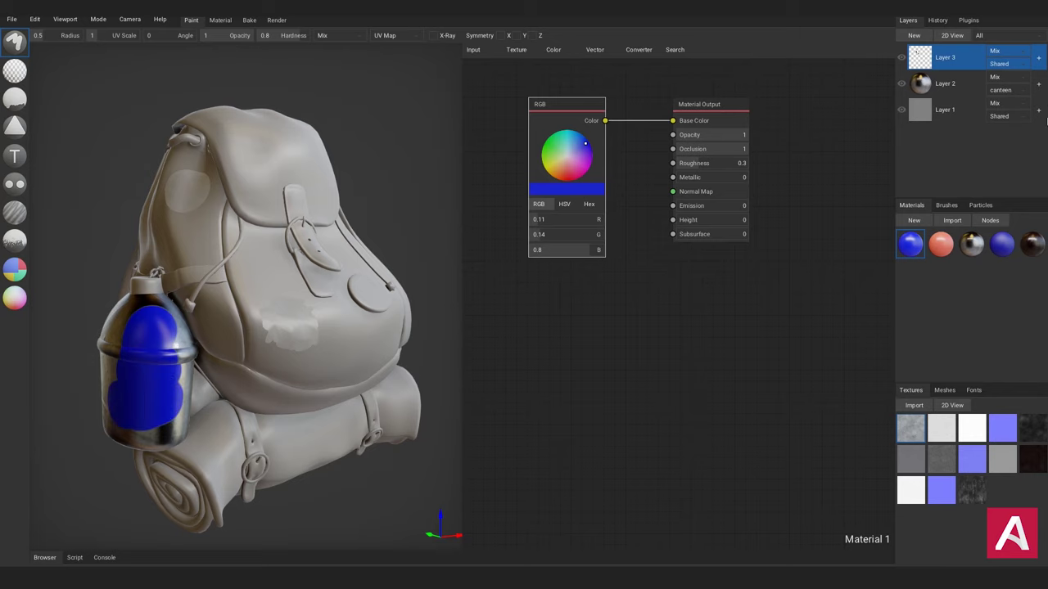
click(1008, 55)
click(995, 168)
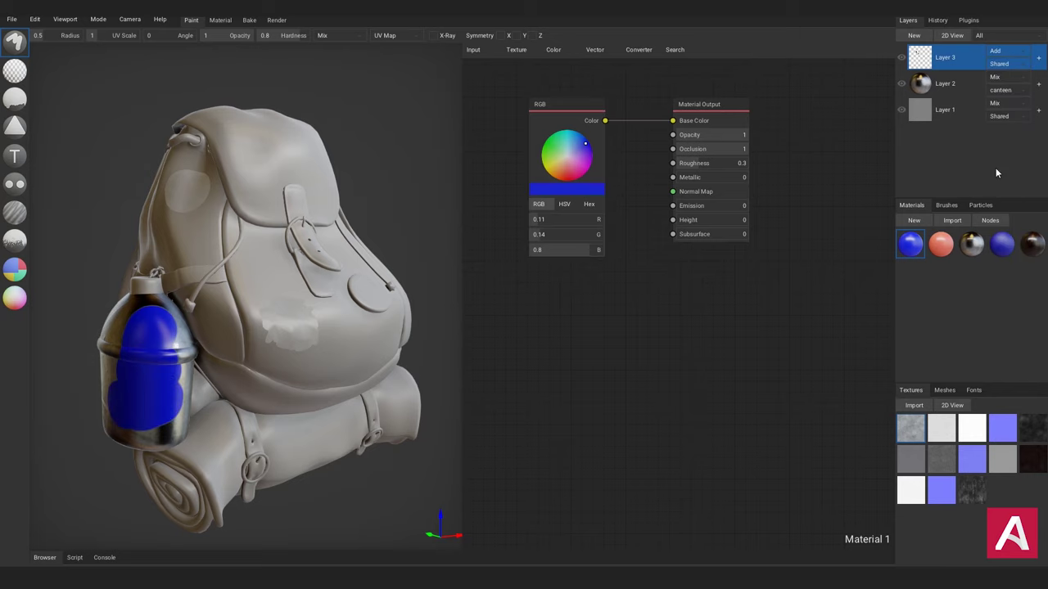
click(1009, 58)
click(999, 94)
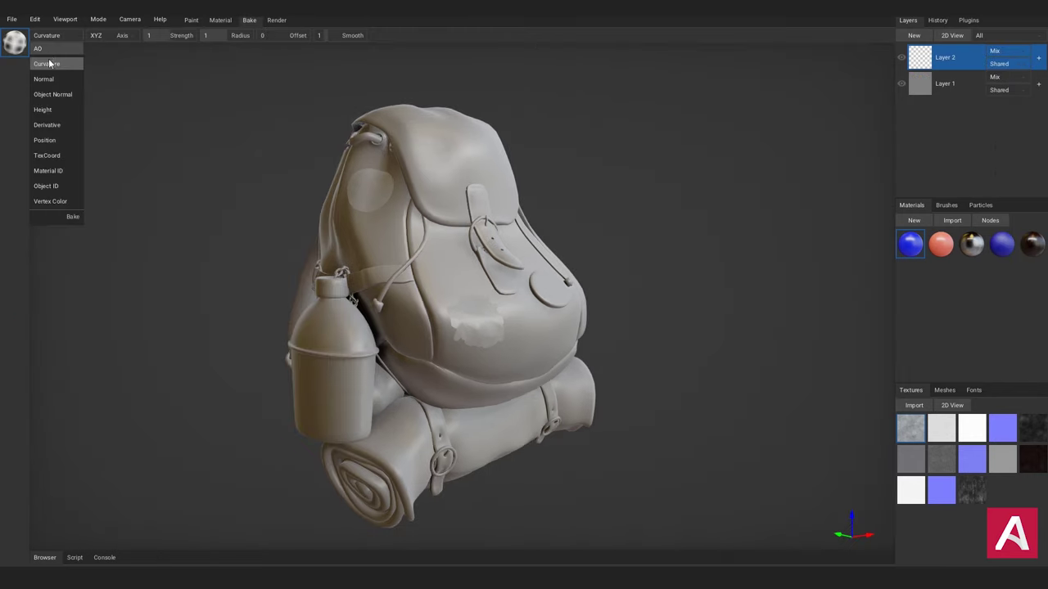
Bake a curvature map, then switch to AO and re-bake at strength 1.67.
click(54, 63)
click(440, 212)
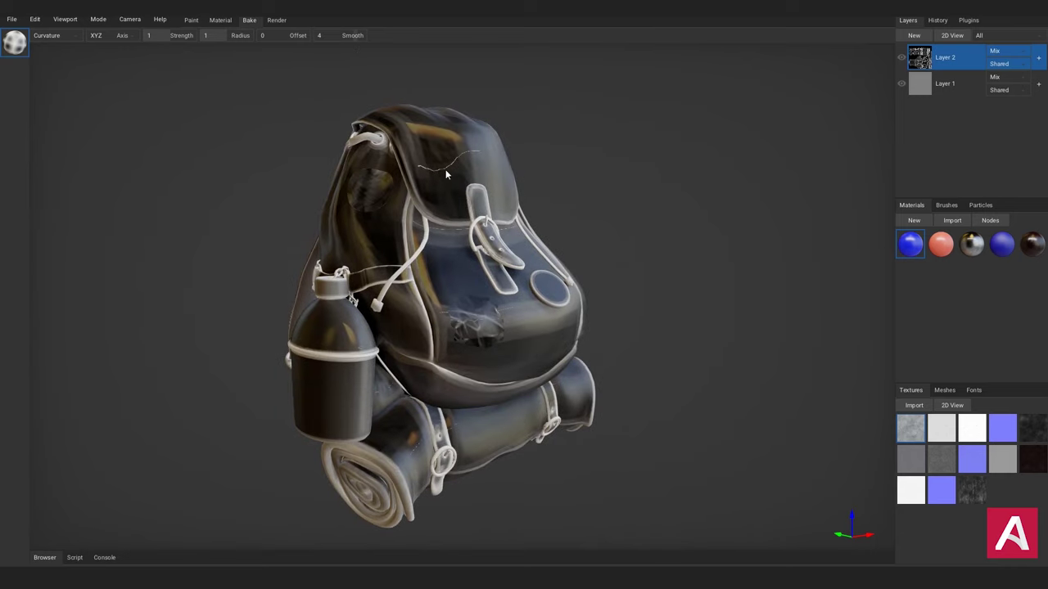
click(54, 36)
click(54, 49)
click(481, 162)
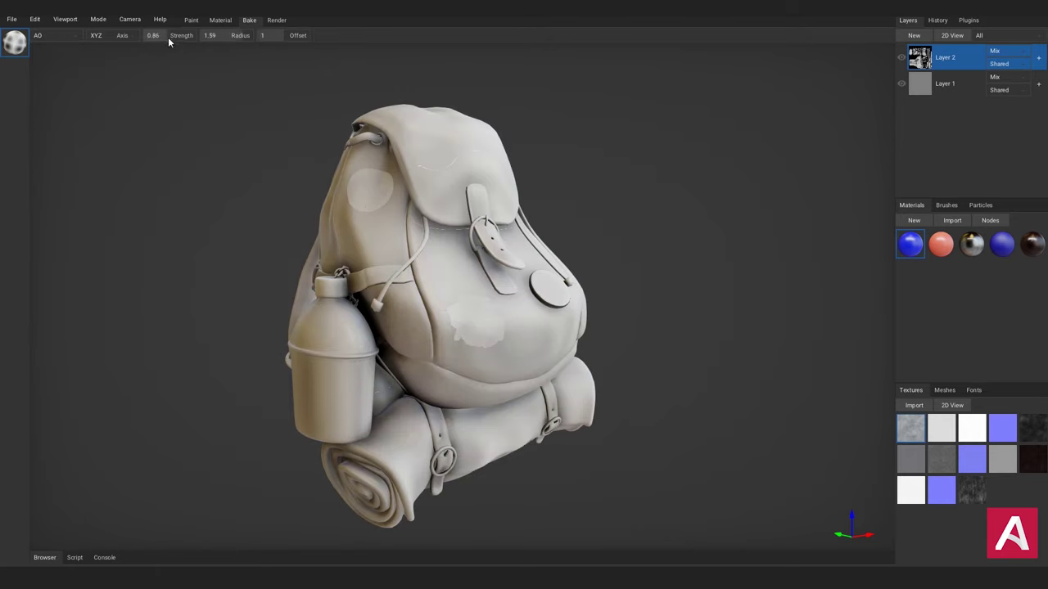
click(399, 162)
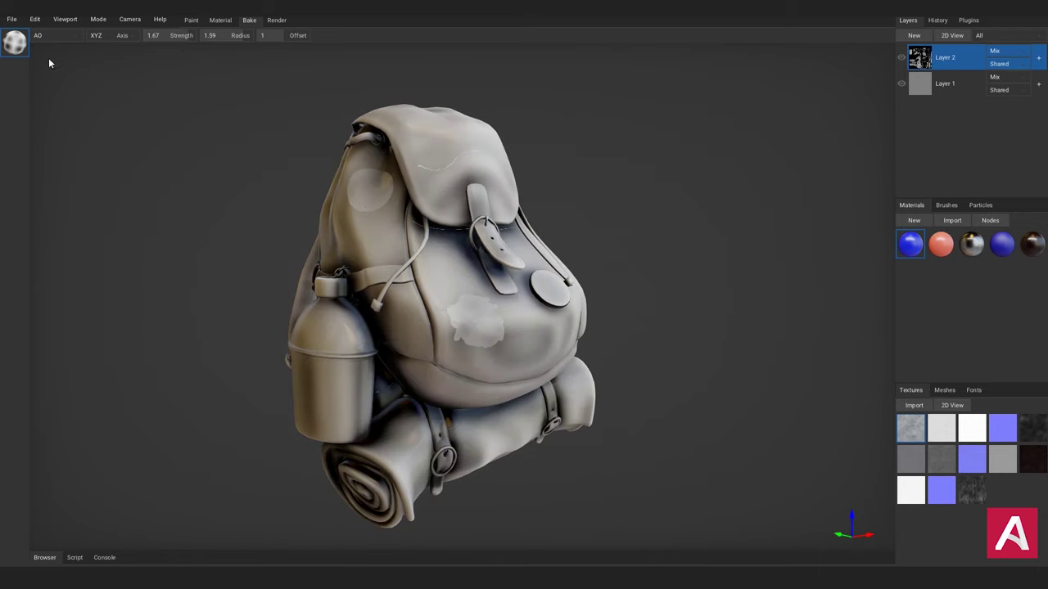
click(57, 37)
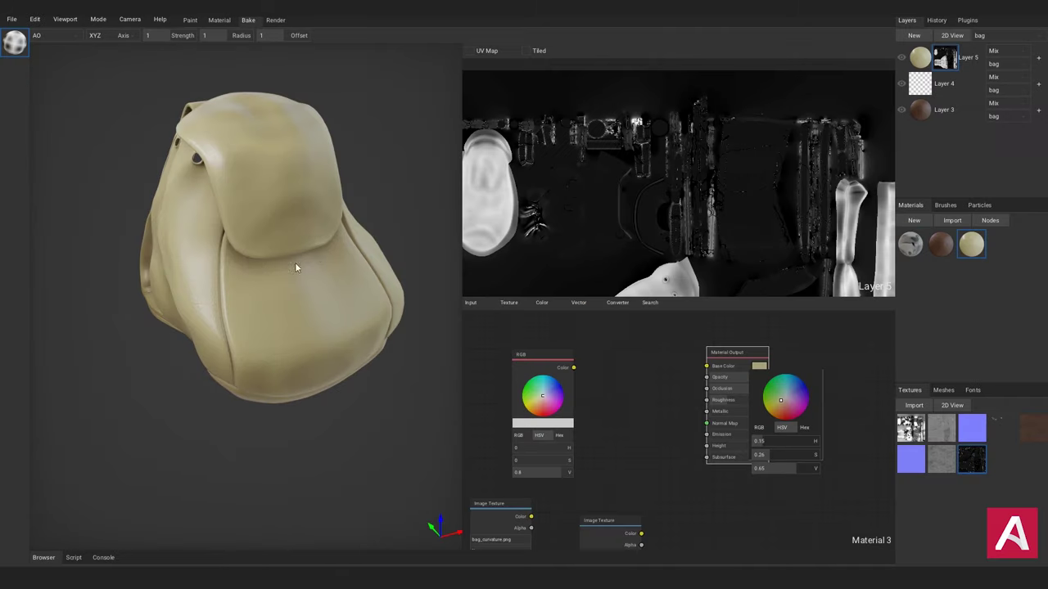
Clear Layer 5's mask and fill it with the dark texture to make the bag brown leather.
right_click(943, 59)
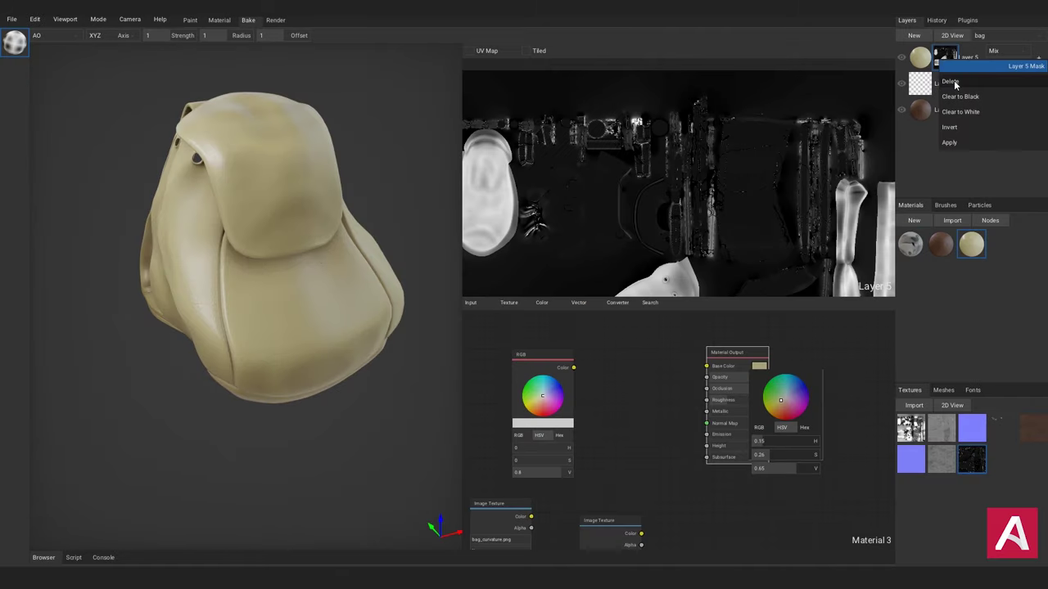
click(982, 85)
drag(970, 453, 324, 260)
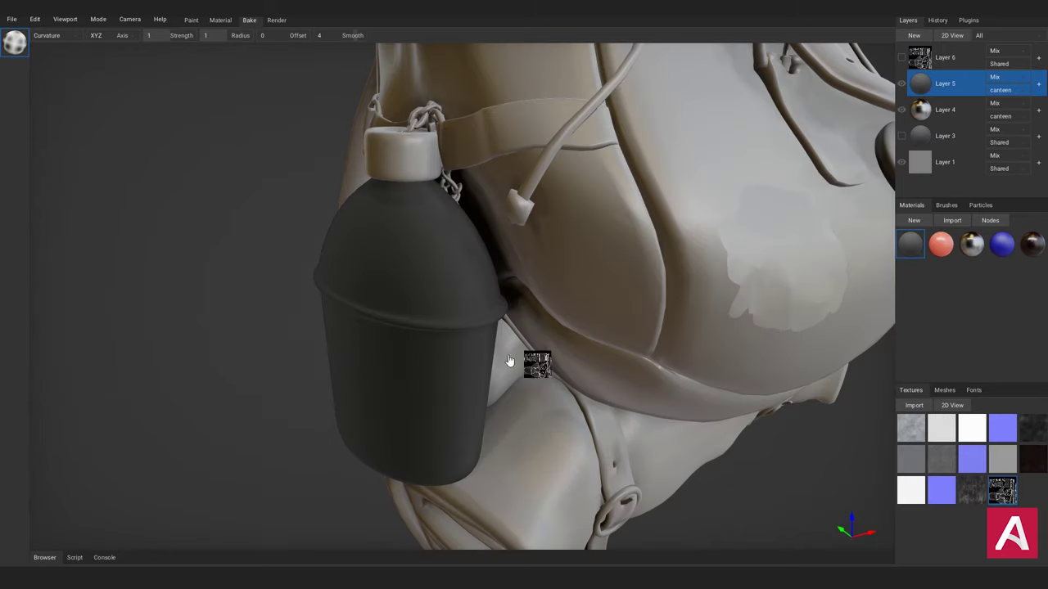
Apply a worn metal texture to the canteen and toggle its layer to compare.
drag(506, 358, 407, 299)
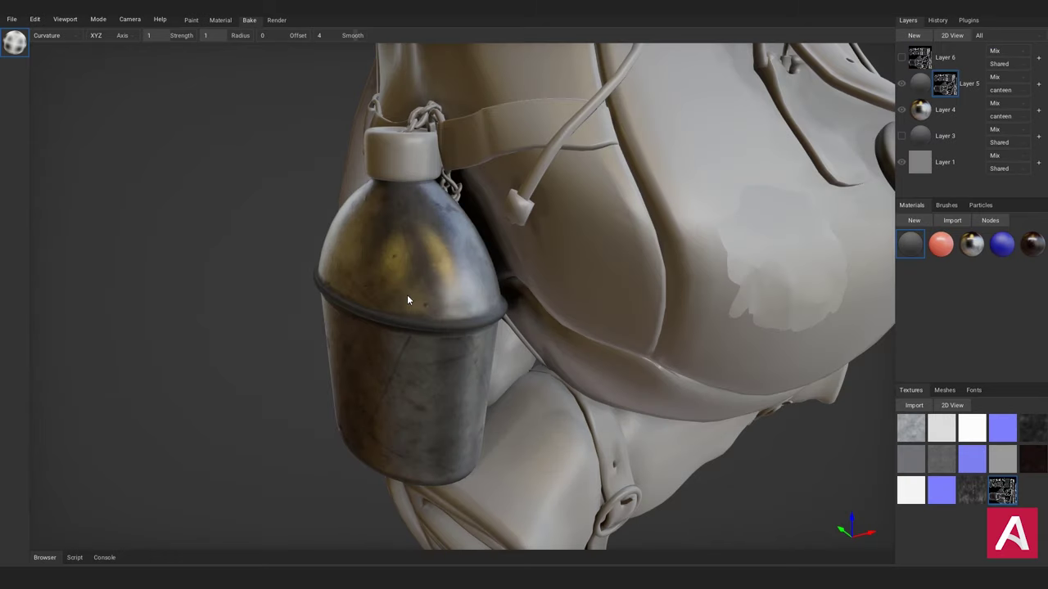
click(903, 84)
click(903, 84)
click(904, 85)
click(904, 84)
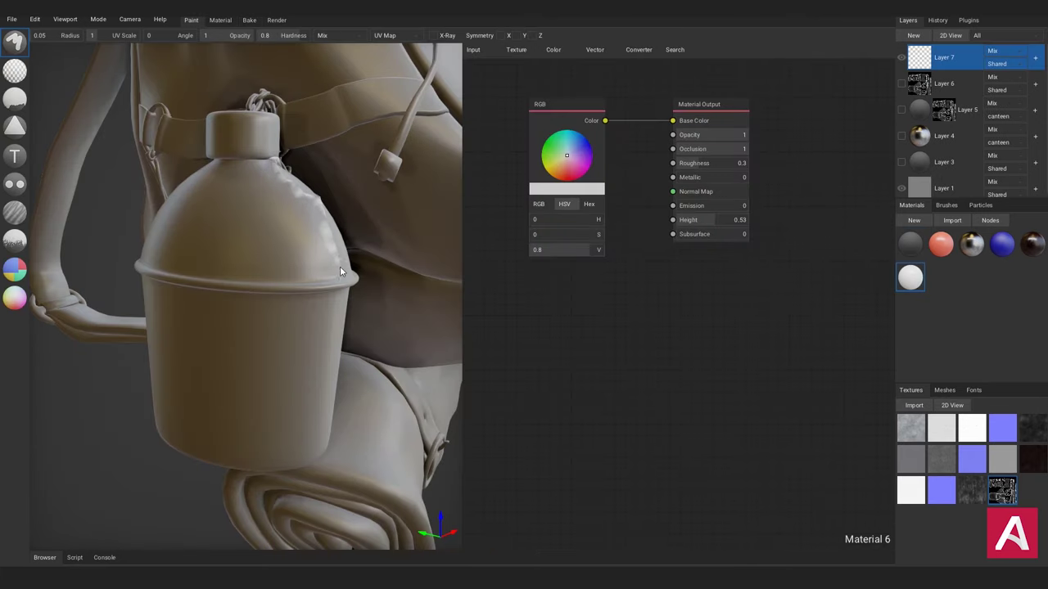
Paint a raised bumpy line along the canteen edge, then smooth it with a 0.21-radius Blur brush.
drag(341, 339, 334, 396)
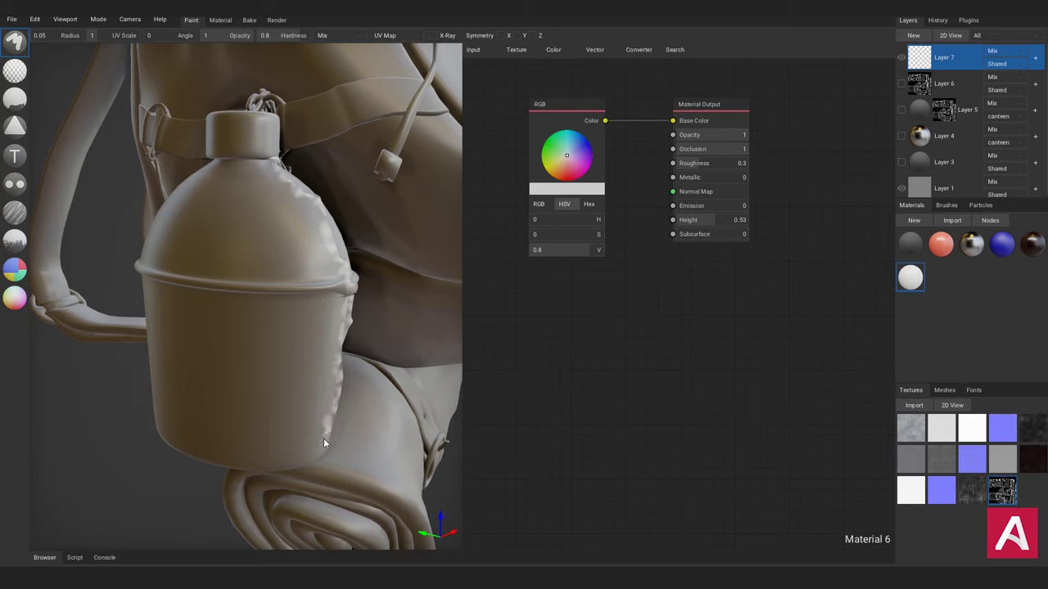
key(u)
mouse_move(444, 464)
right_down()
mouse_move(253, 379)
mouse_move(228, 315)
right_up()
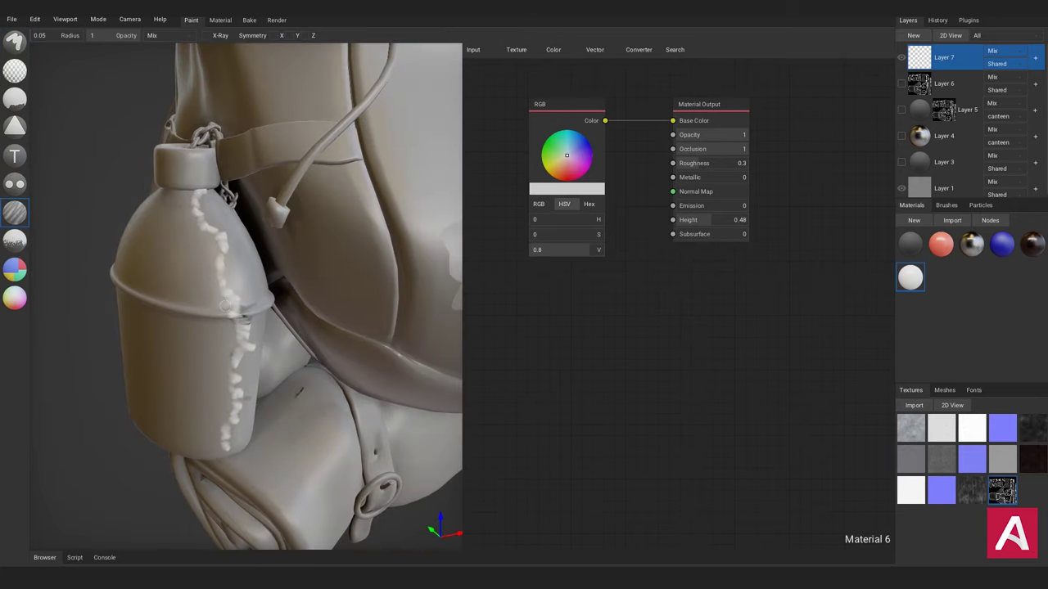
mouse_move(222, 304)
mouse_down()
mouse_move(230, 244)
mouse_move(218, 243)
mouse_move(209, 204)
mouse_move(247, 340)
mouse_move(234, 465)
mouse_up()
mouse_move(347, 439)
right_down()
mouse_move(373, 442)
mouse_move(351, 425)
mouse_move(362, 435)
right_up()
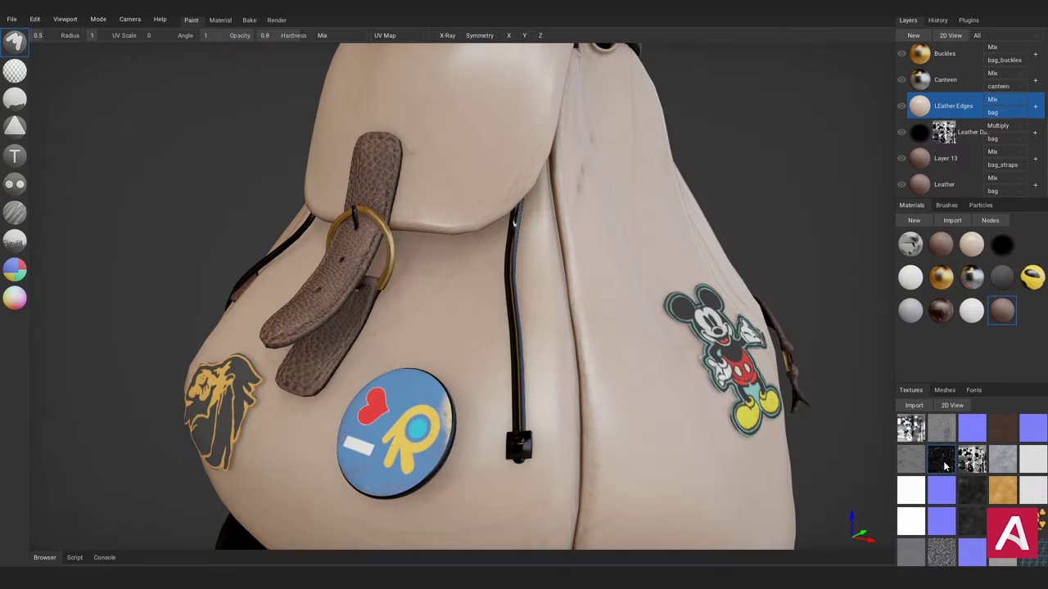
Drop a texture onto the bag and toggle the Leather Edges layer to compare.
drag(943, 462, 645, 336)
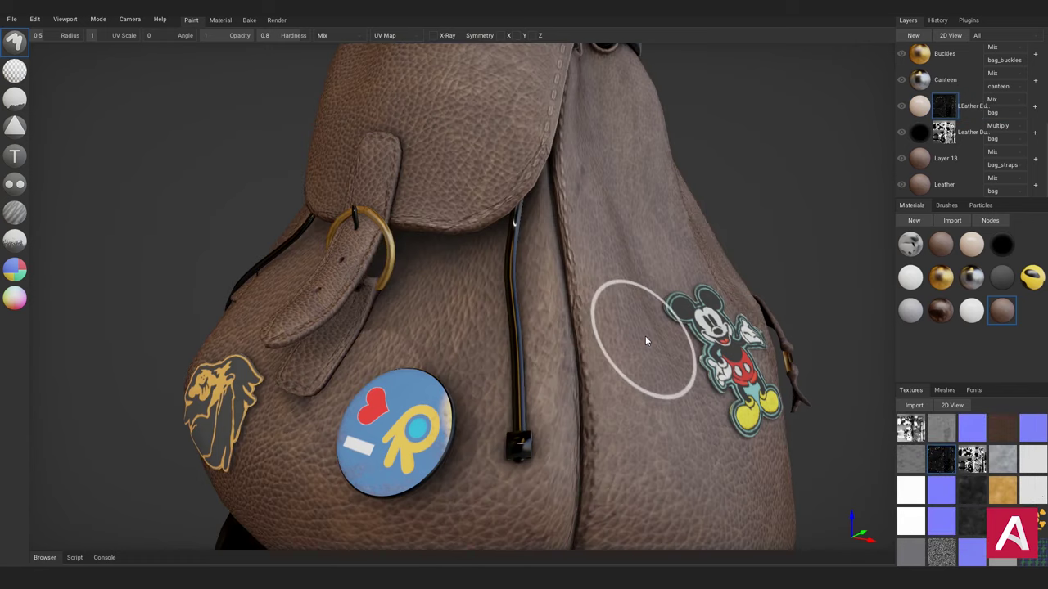
click(900, 106)
click(900, 106)
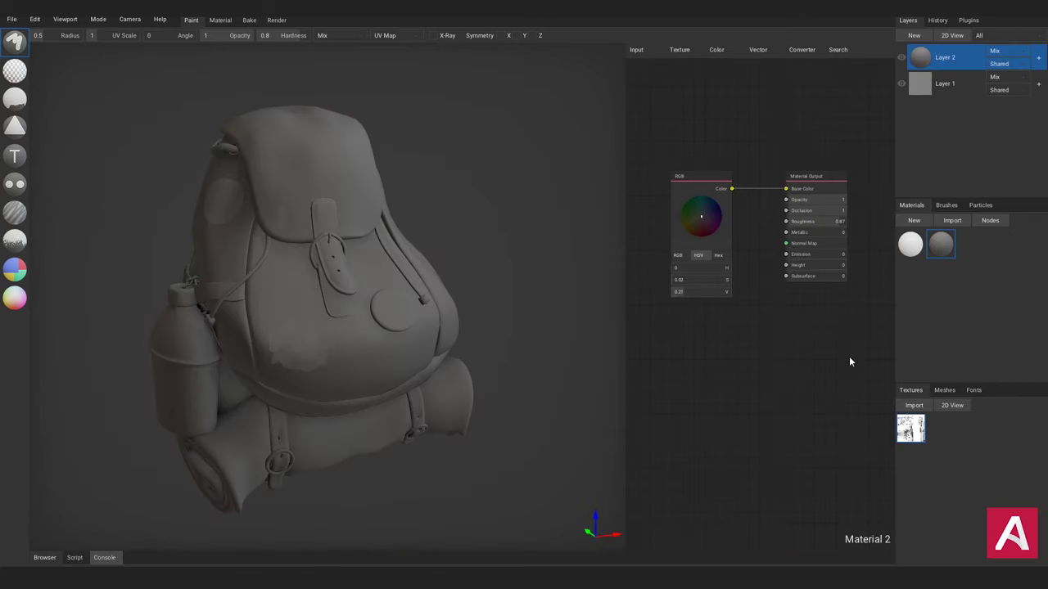
Fill Layer 2's mask with an inverted grunge texture, compare it, and paint orange down the seam.
drag(916, 433, 297, 266)
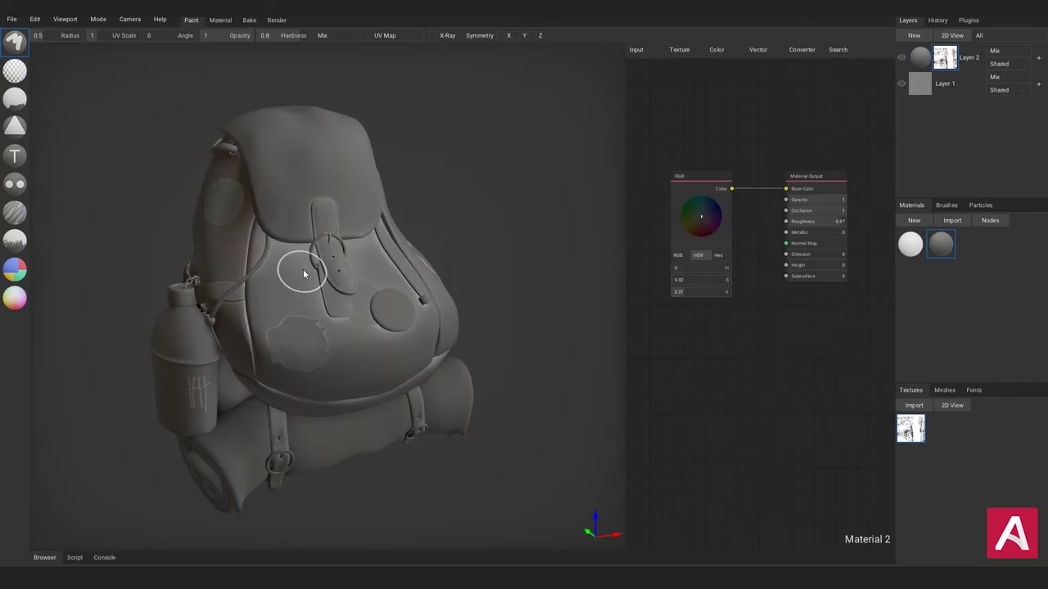
right_click(941, 62)
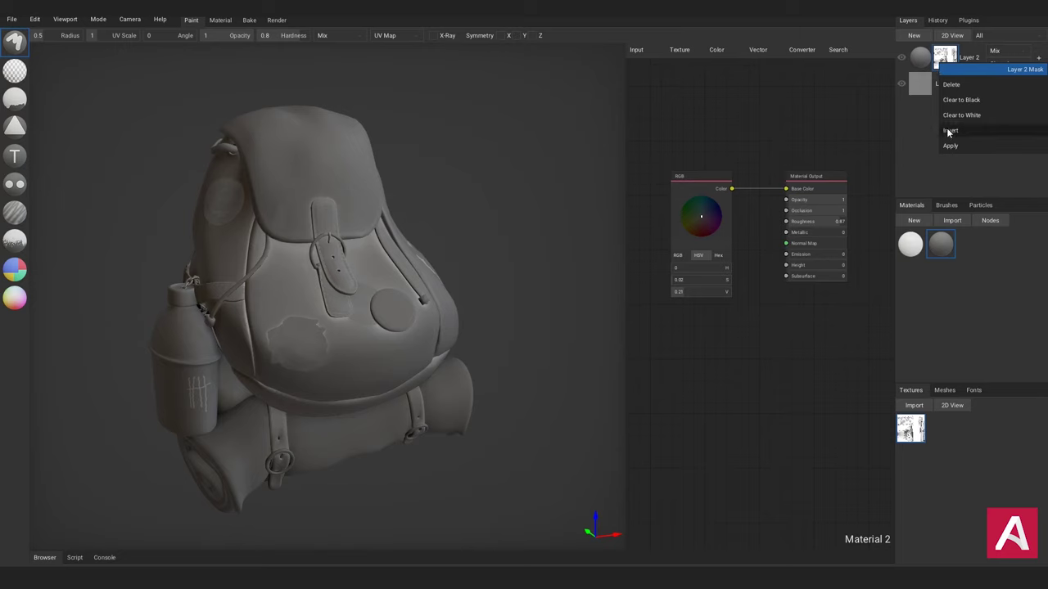
click(949, 133)
click(901, 54)
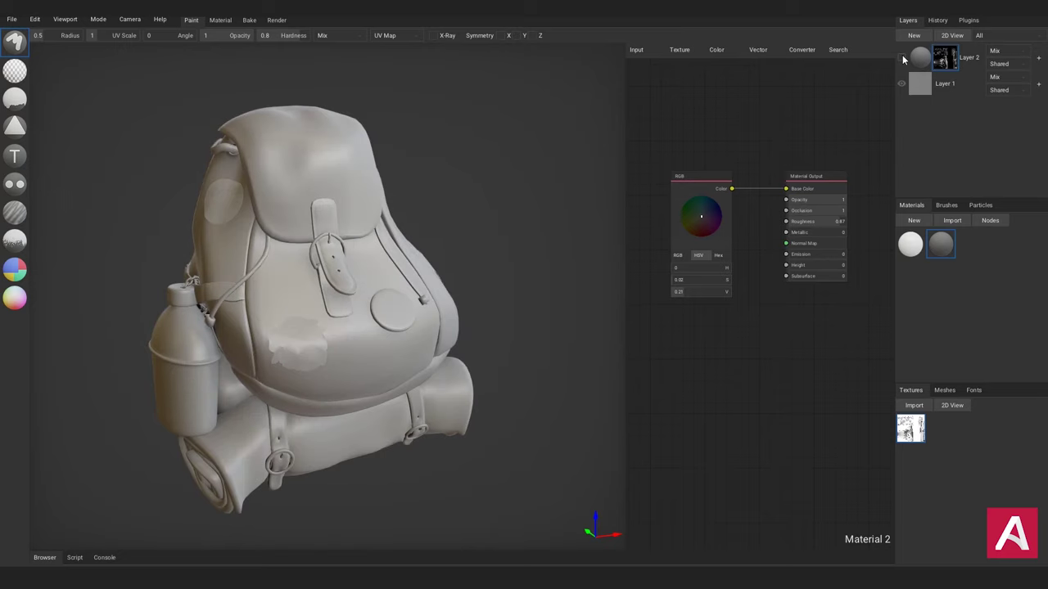
click(902, 55)
click(902, 55)
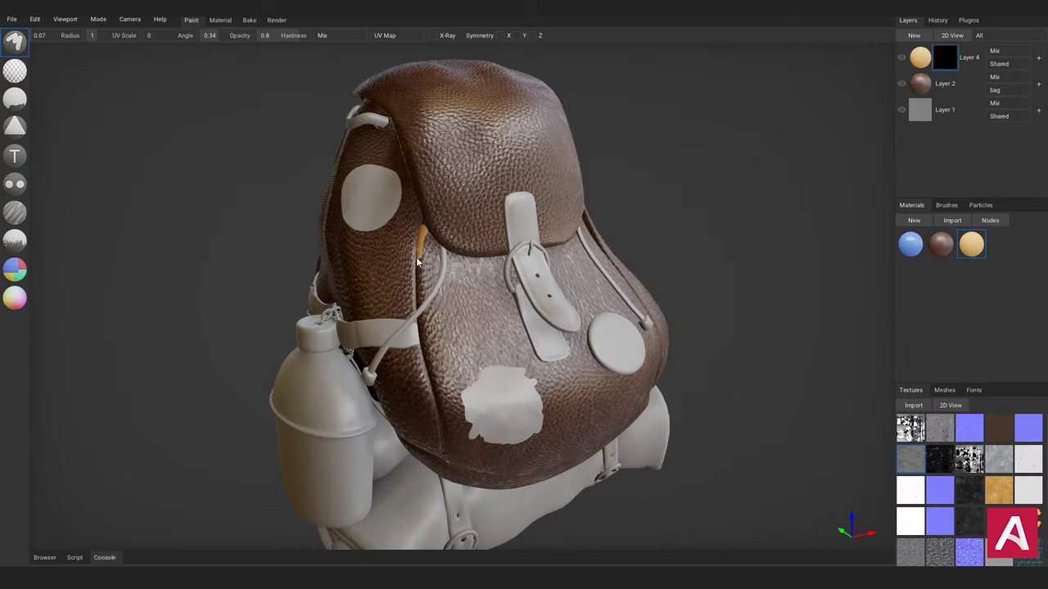
mouse_move(418, 261)
mouse_down()
mouse_move(420, 348)
mouse_move(436, 407)
mouse_up()
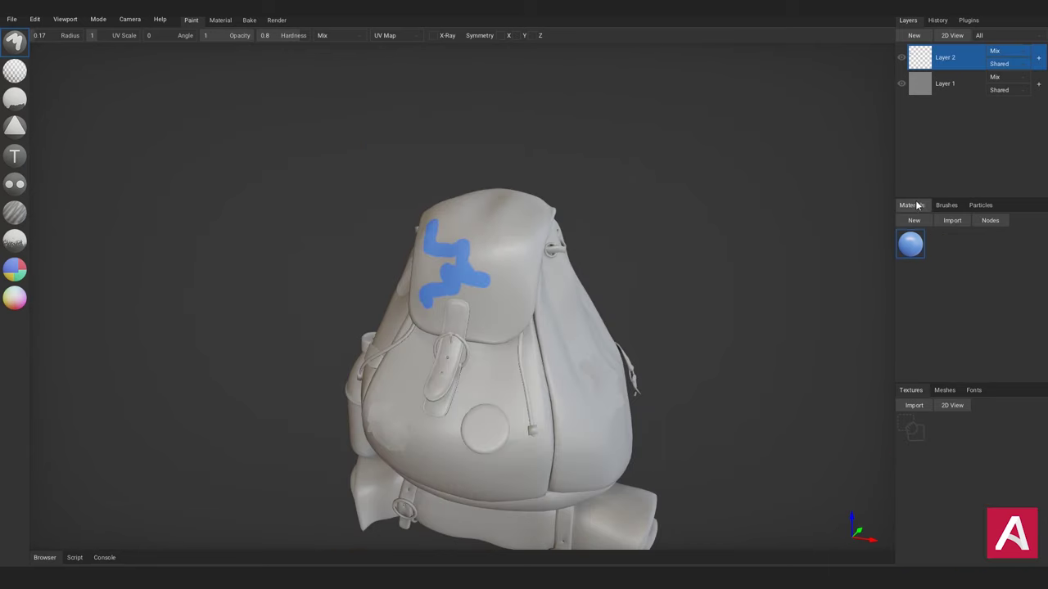
Paint another blue stroke on the flap, then blue drips down the bag front with the drip brush.
mouse_move(496, 231)
mouse_down()
mouse_move(513, 263)
mouse_move(495, 337)
mouse_up()
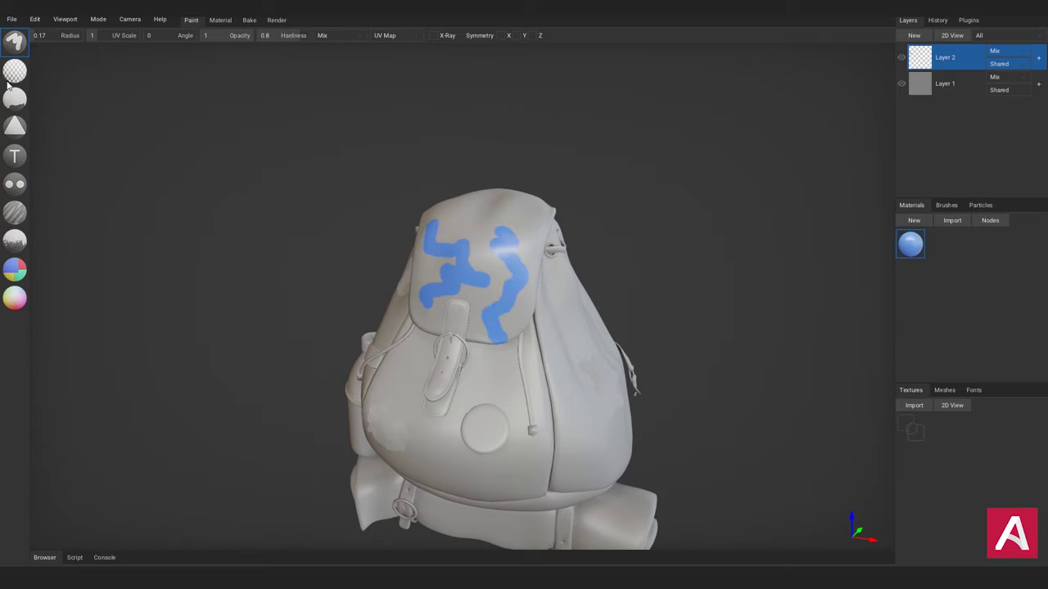
click(15, 213)
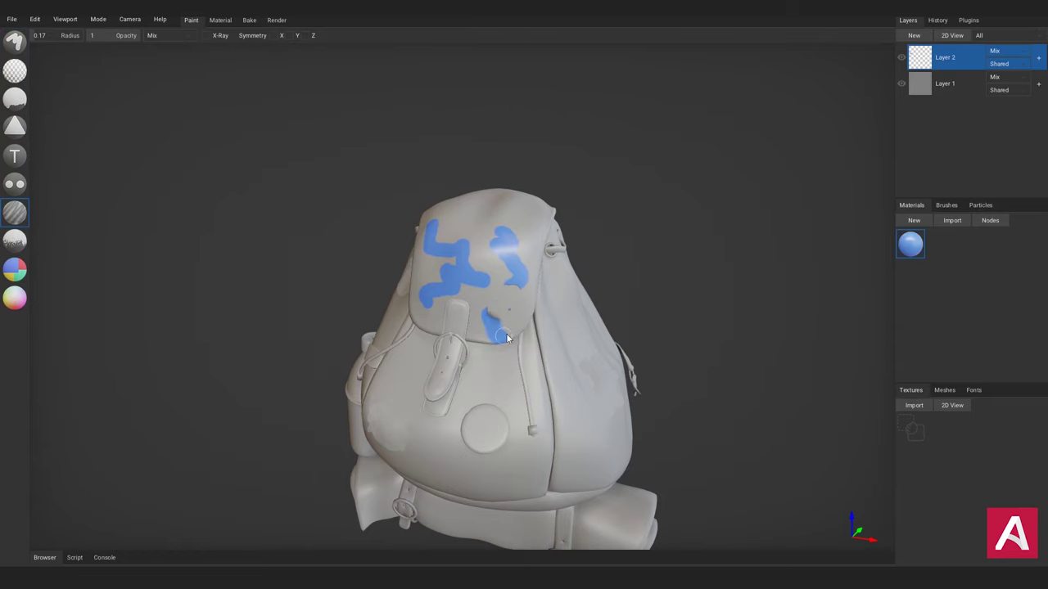
scroll(446, 290, up, 5)
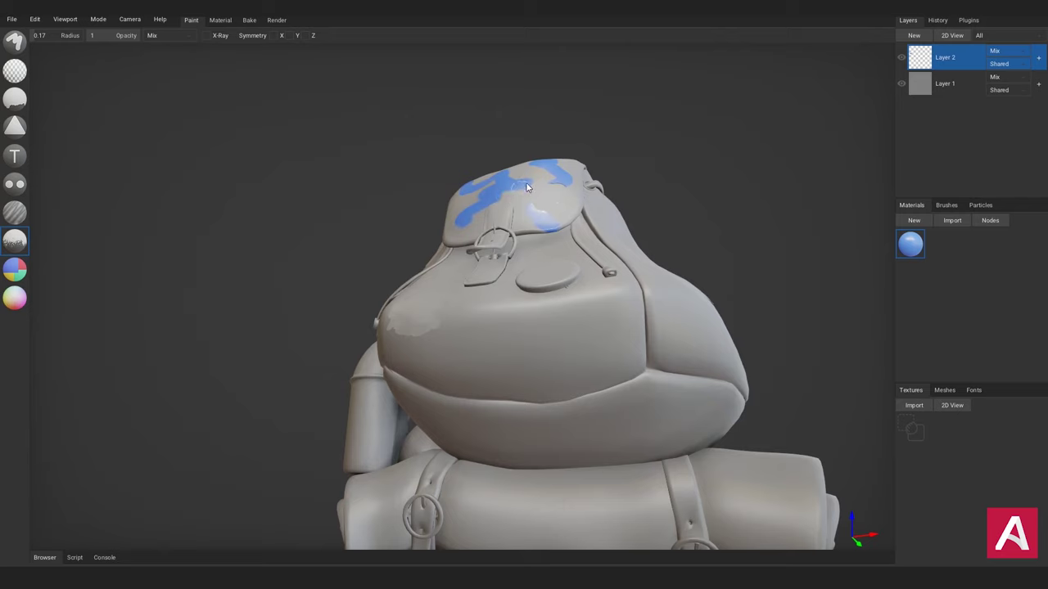
drag(527, 188, 527, 180)
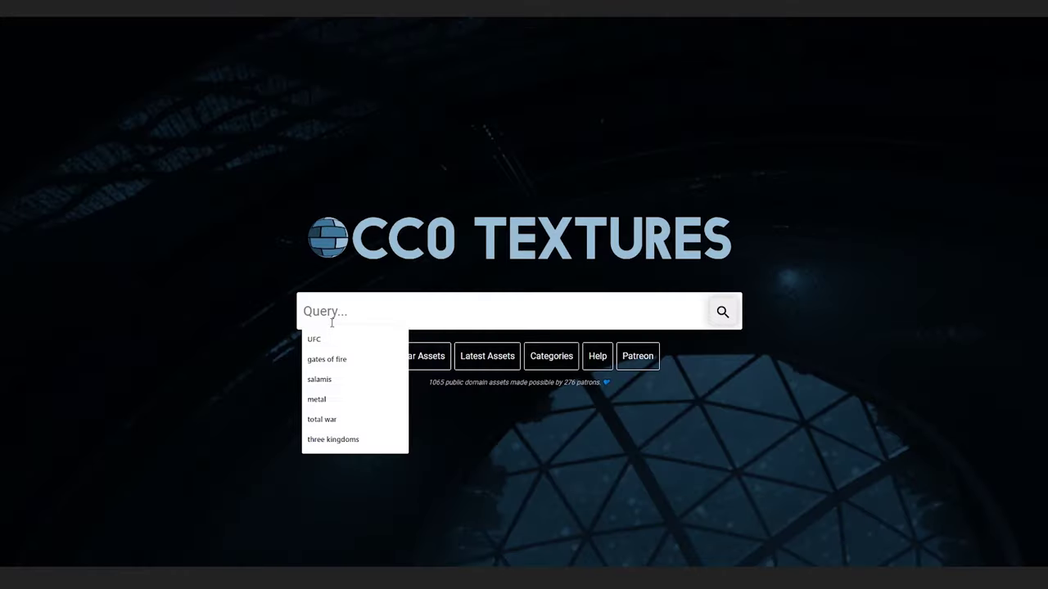
Search CC0 Textures for 'metal 001' and open the Metal 001 material page.
text(metal 001)
key(Return)
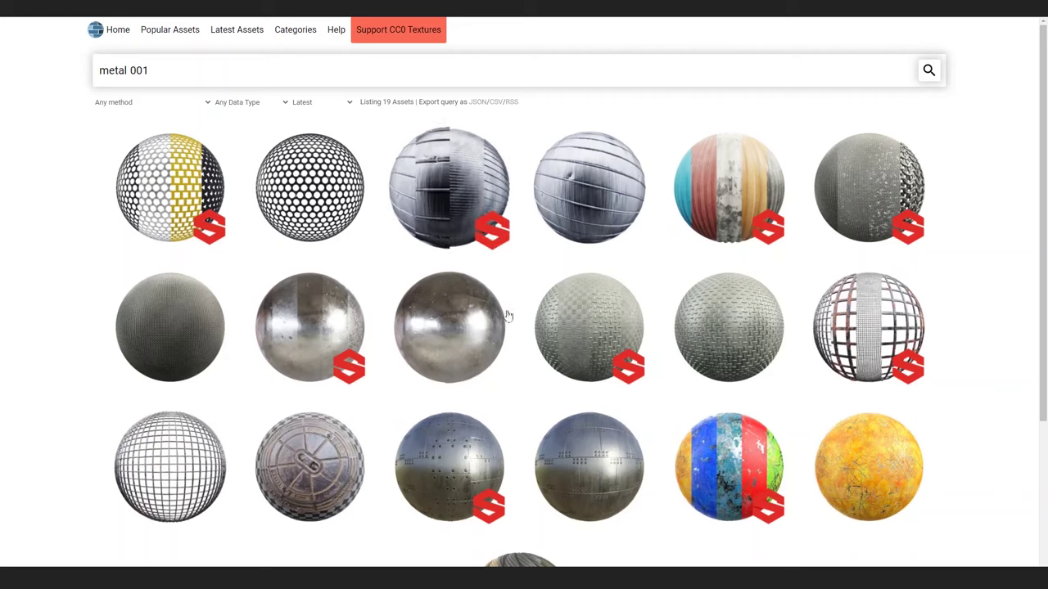
click(472, 330)
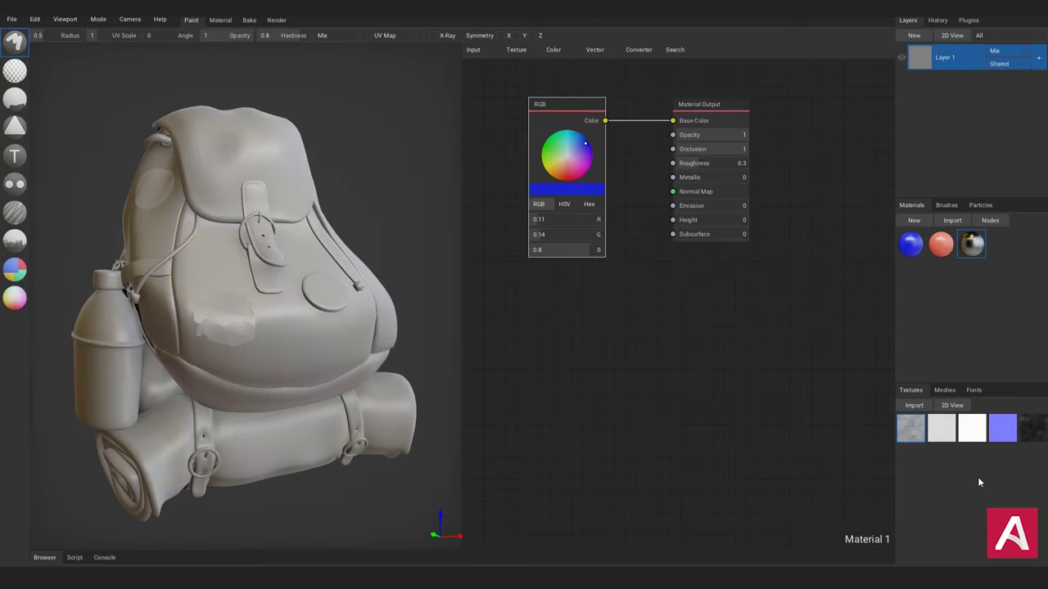
Apply the Metal material as a new backpack layer, then inspect the finished bag's Stickers and Buckles layers.
drag(971, 243, 962, 55)
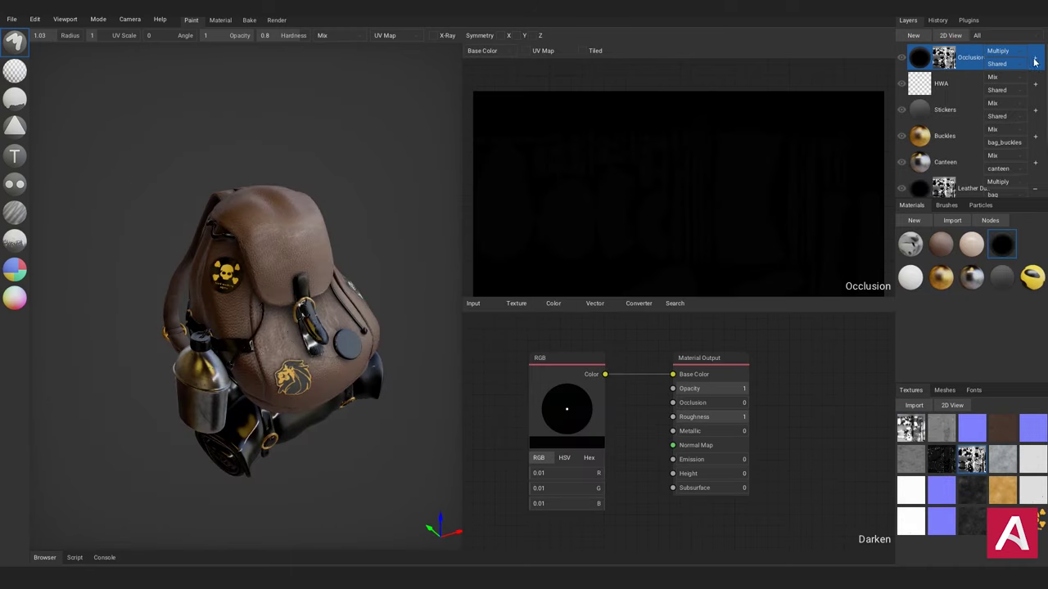
right_drag(300, 344, 264, 386)
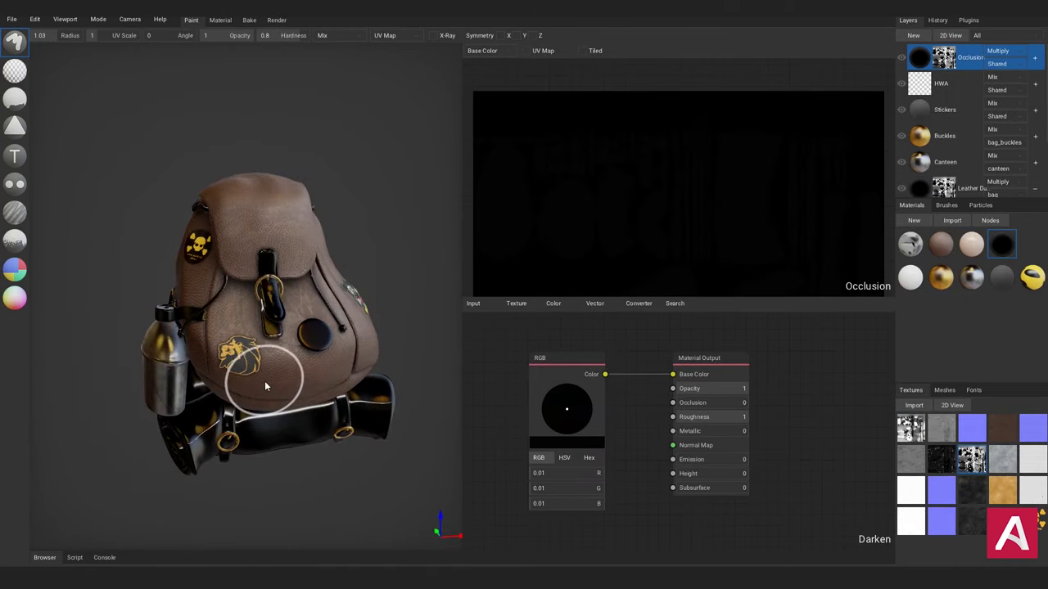
click(954, 112)
click(949, 137)
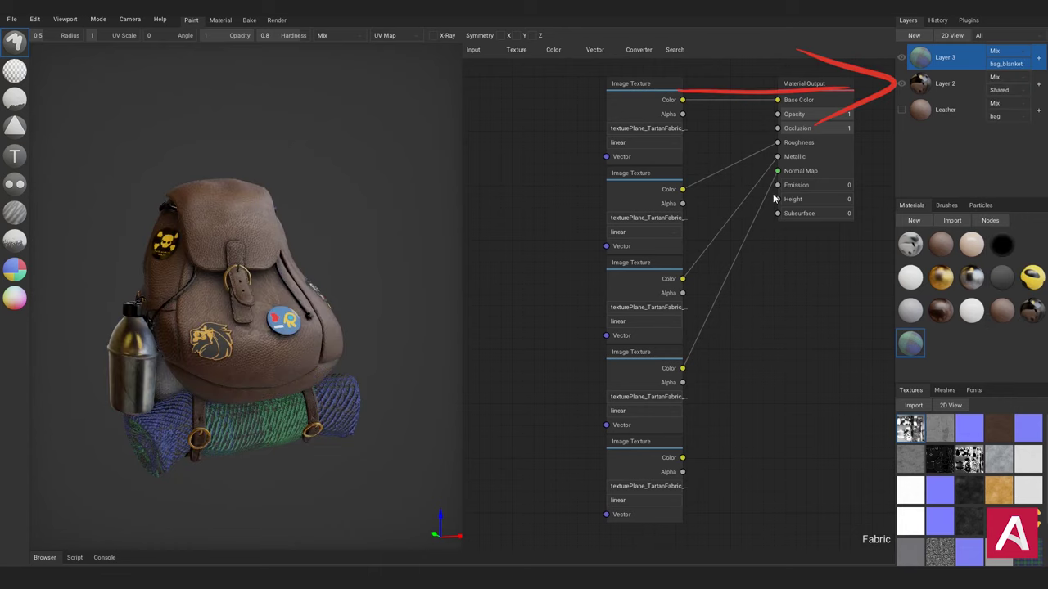
Add a Texture Coord node and a Mapping node to the blanket's tartan node graph.
drag(651, 362, 664, 360)
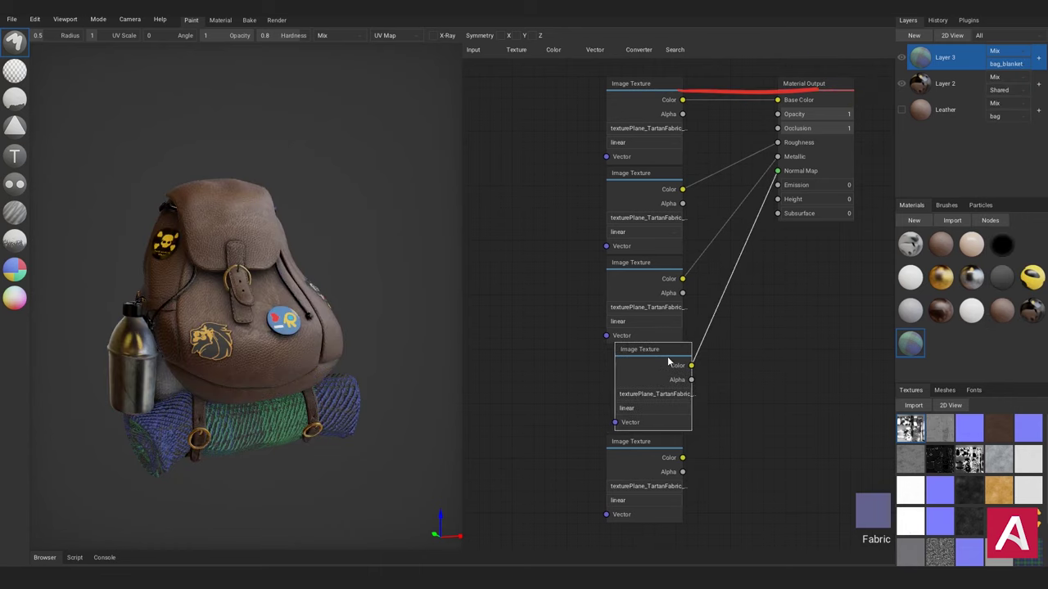
click(475, 49)
click(498, 209)
middle_drag(540, 245, 610, 242)
click(598, 49)
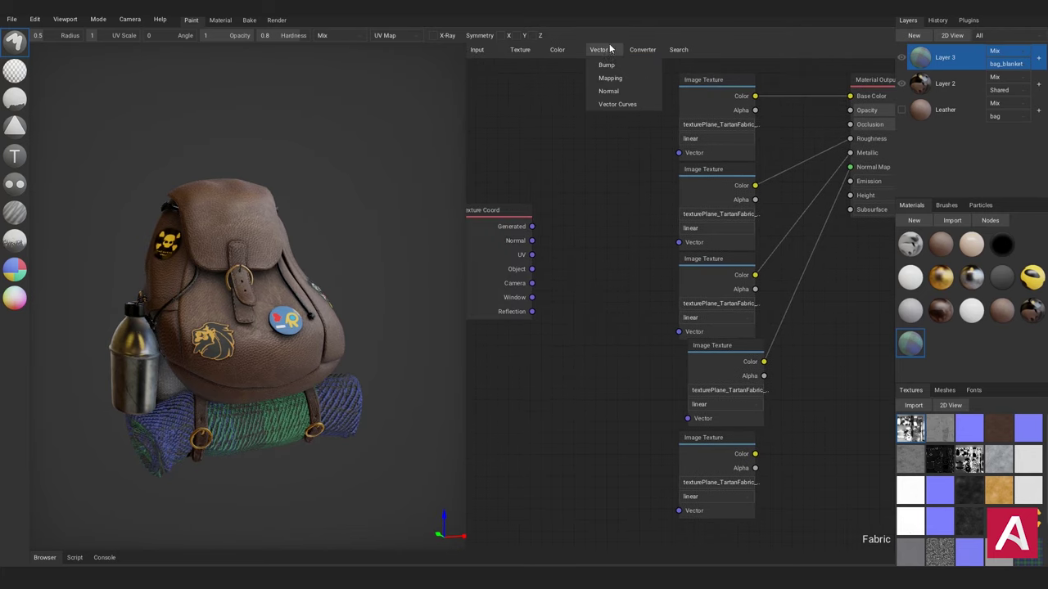
click(606, 77)
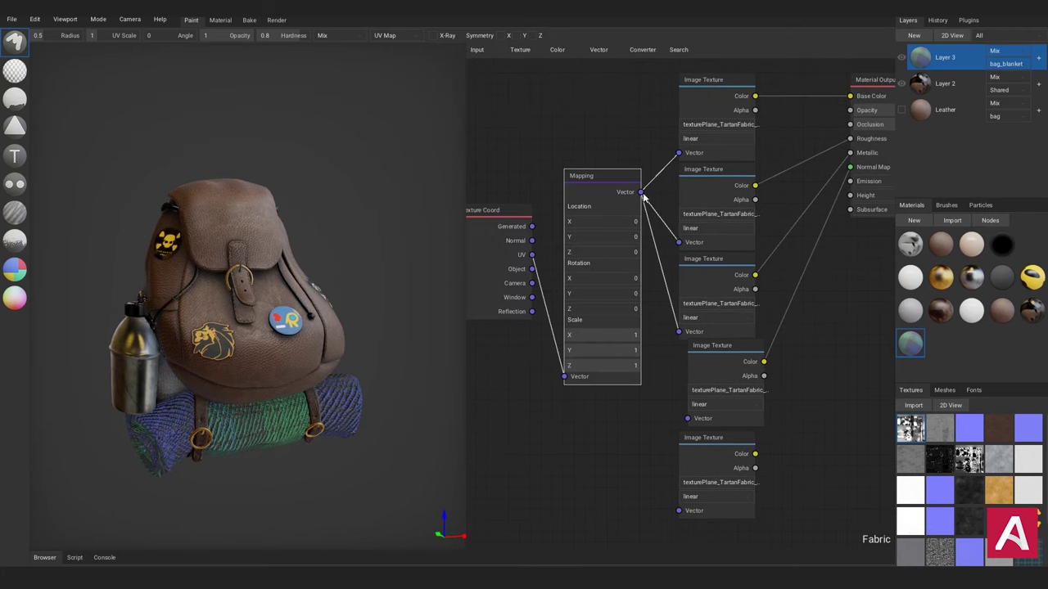
Set the Mapping node's X and Y scale, trying 3 before settling on 5, so the tartan tiles finer.
click(622, 337)
text(3)
key(Return)
click(627, 349)
text(3)
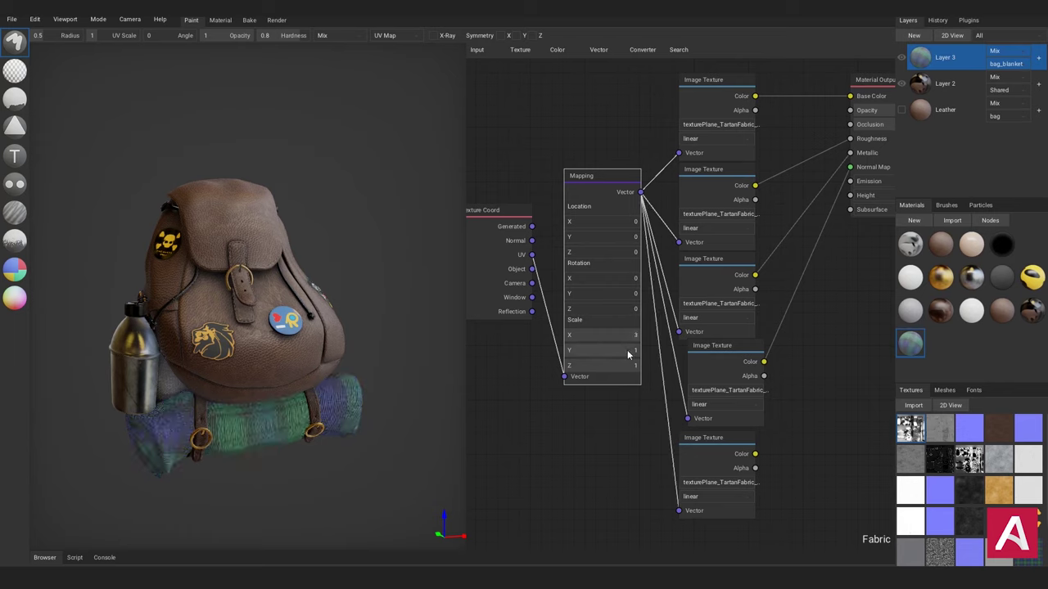
key(Return)
click(629, 336)
text(0.5)
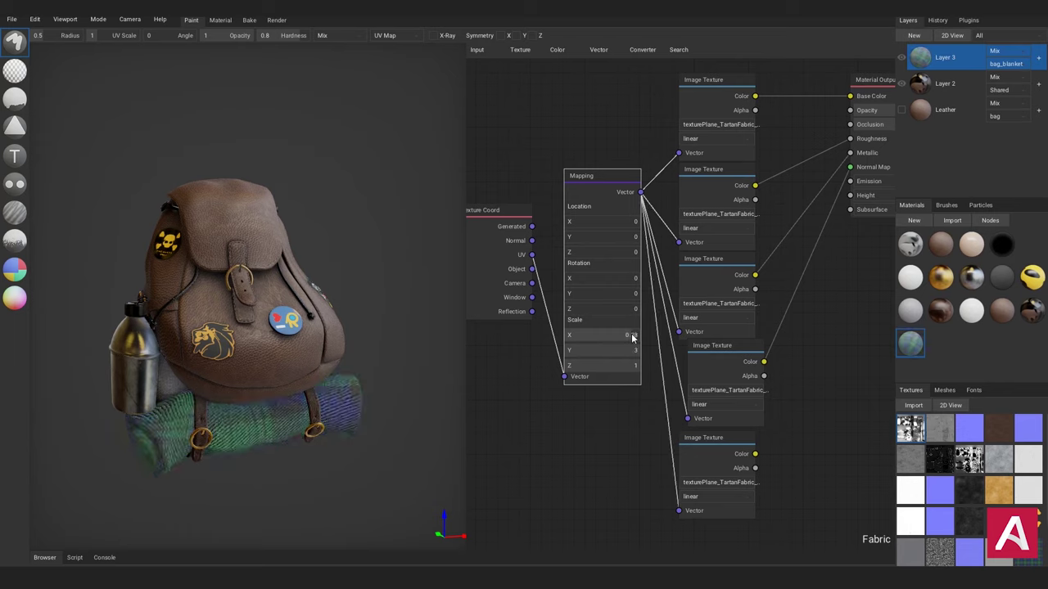
key(Return)
click(628, 349)
text(5)
key(Return)
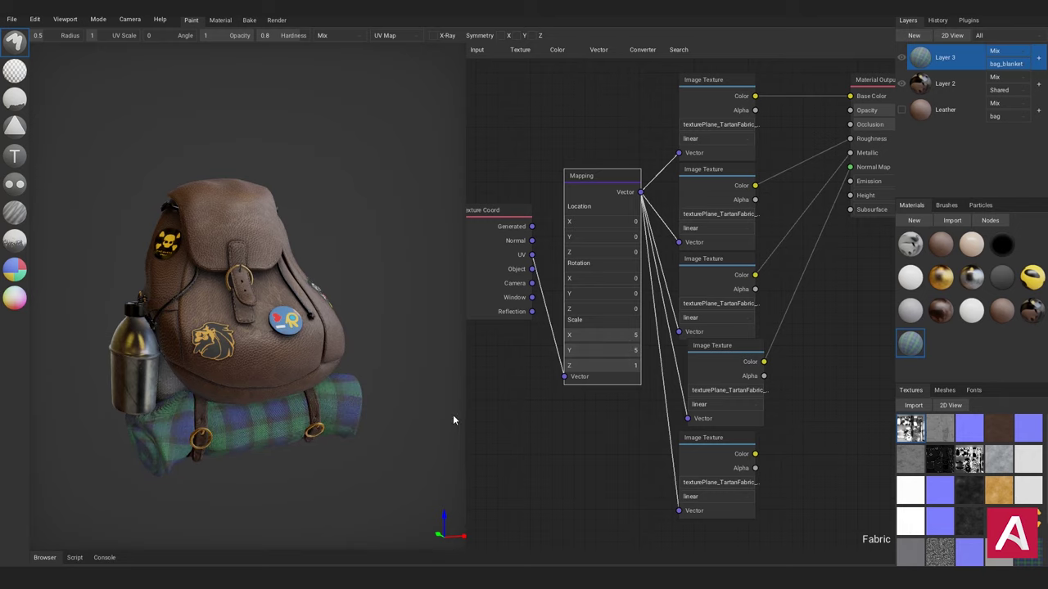
right_drag(452, 414, 390, 412)
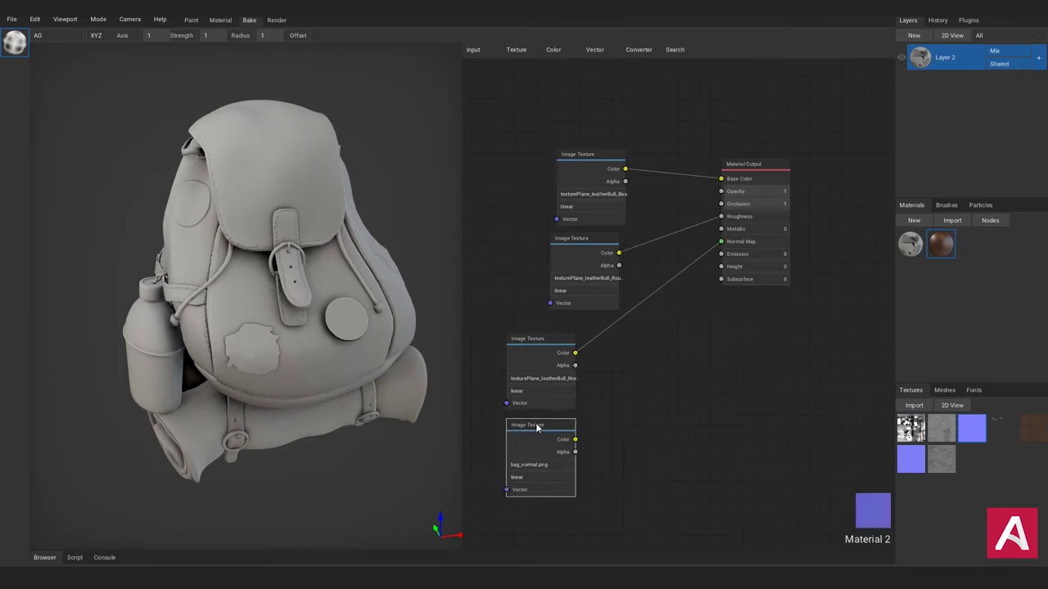
Add a MixRGB node set to Overlay to combine the bag's two normal maps.
text(mix)
key(Return)
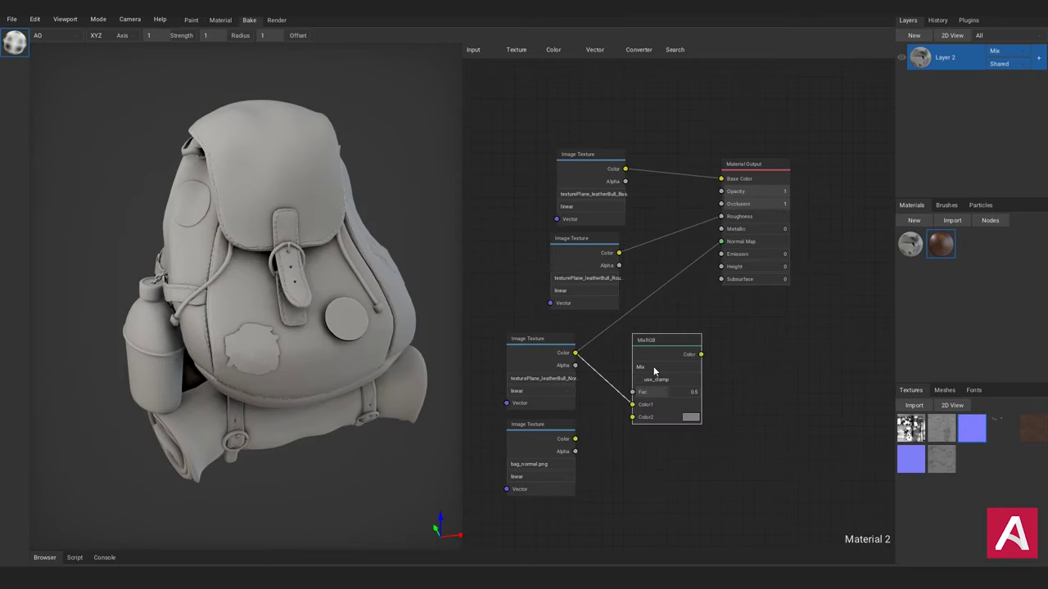
click(654, 367)
click(666, 231)
Add the leather material as a new layer and add Mapping and Texture Coord nodes.
drag(935, 133, 935, 135)
middle_drag(536, 229, 577, 242)
key(space)
text(mapp)
key(Return)
key(space)
text(tex)
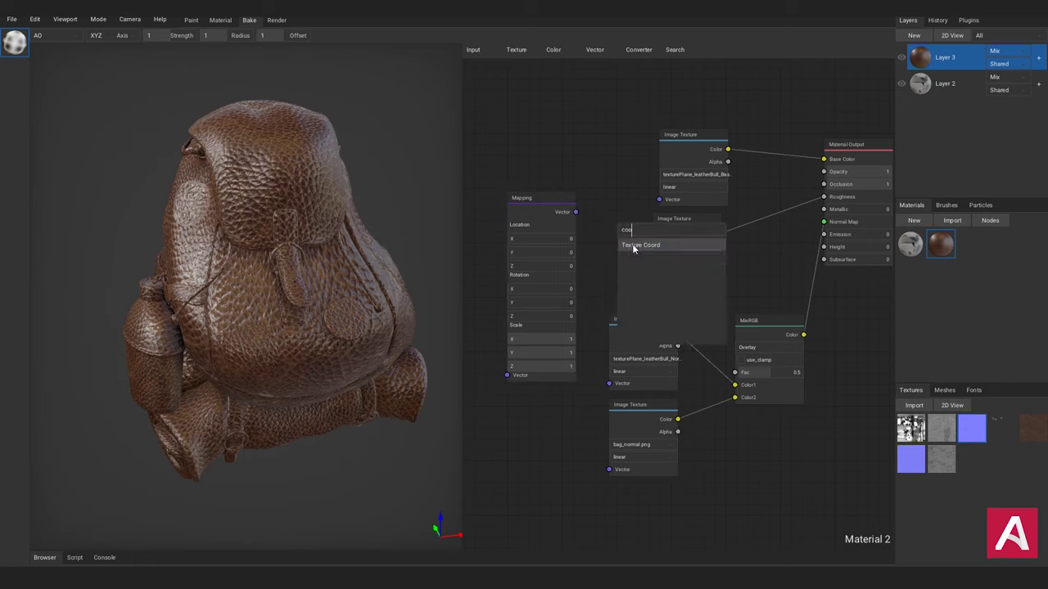
key(Return)
Connect the UV output to the Mapping's Vector and scale it 2 × 2.5.
middle_drag(437, 226, 534, 229)
drag(534, 229, 533, 234)
drag(576, 254, 606, 381)
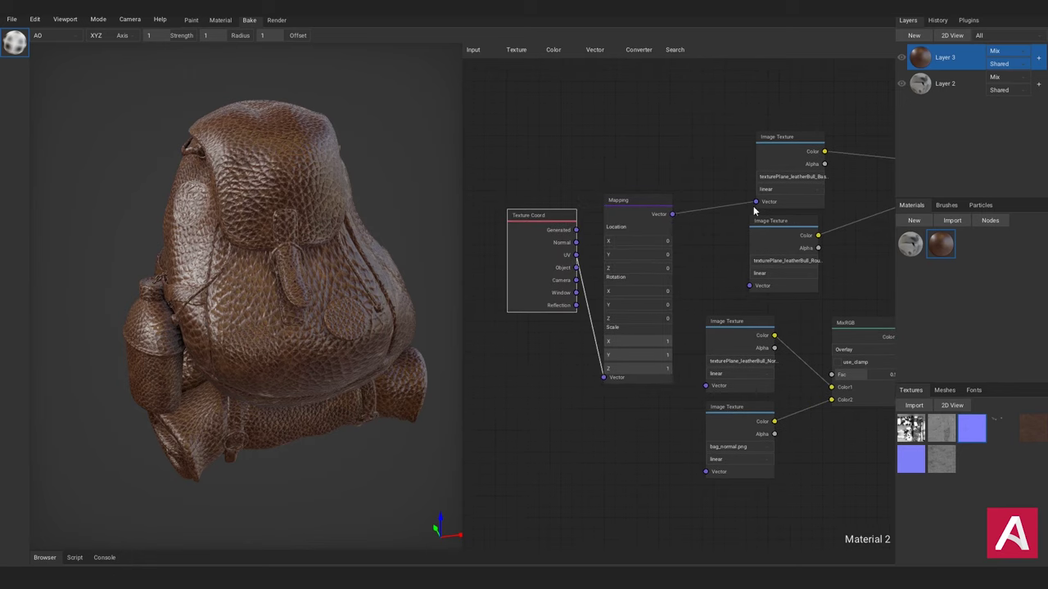
middle_drag(710, 393, 691, 389)
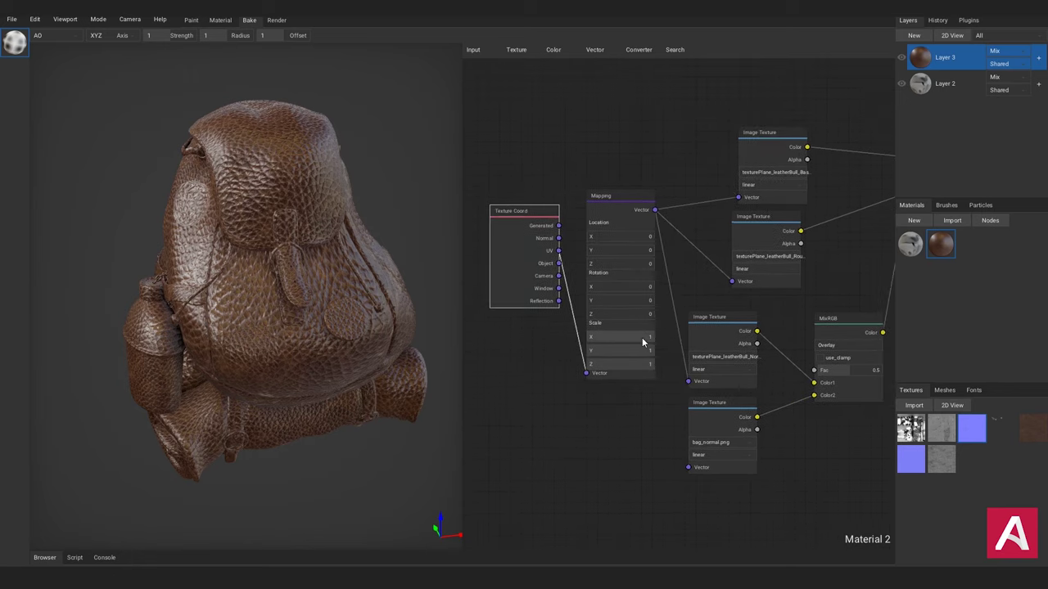
drag(630, 337, 651, 356)
scroll(652, 356, down, 1)
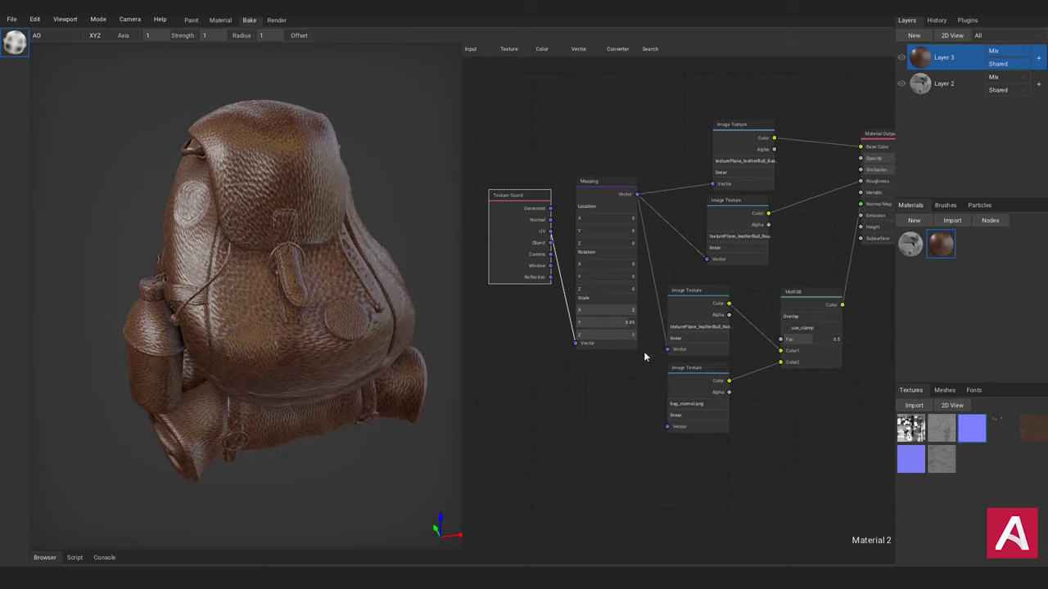
middle_drag(745, 250, 666, 297)
Add a BrightContrast node and place it beside the mix node.
key(space)
text(bri)
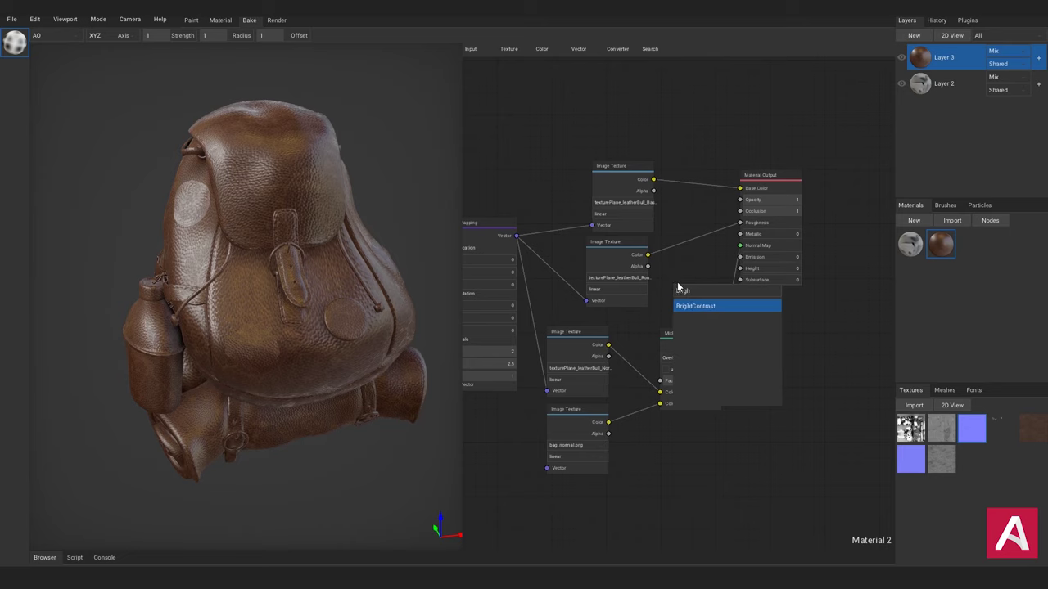
text(gh)
key(Return)
drag(679, 288, 663, 264)
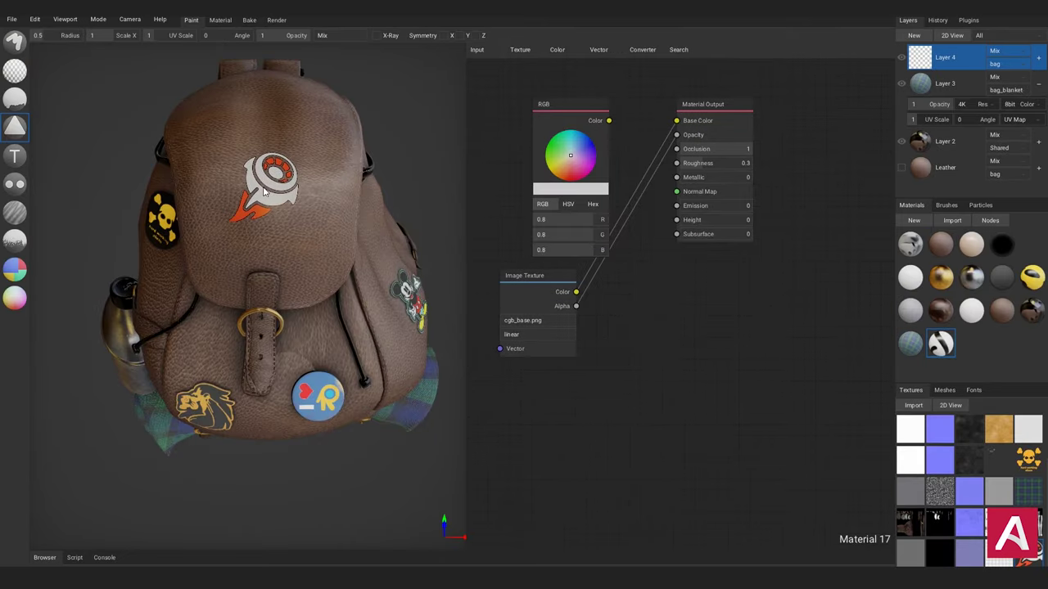
Stamp the rocket decal on the bag's flap, then the skull decal on the round badge by the bottle.
click(263, 192)
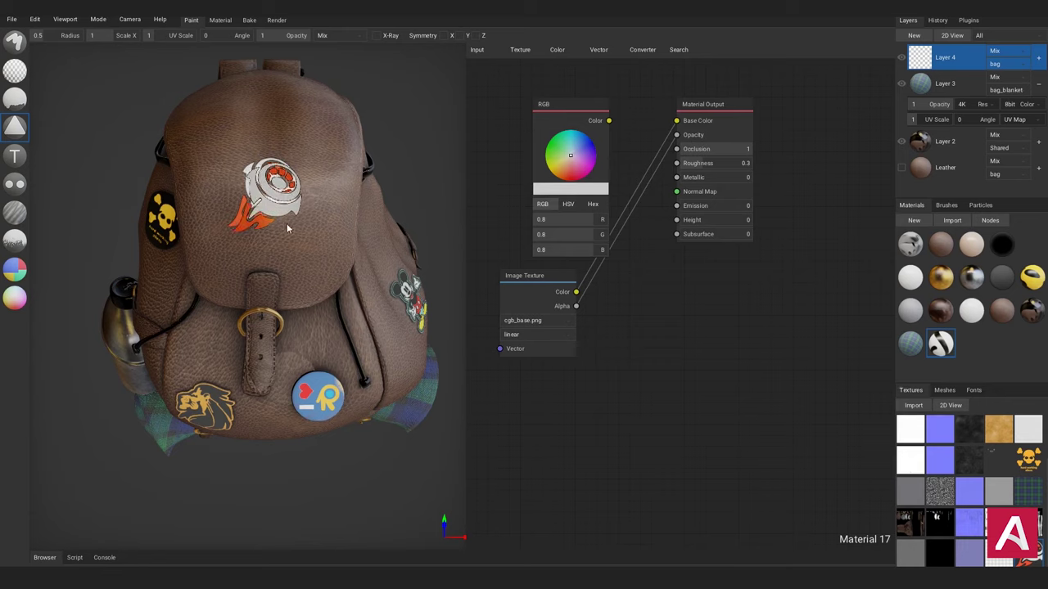
mouse_move(328, 373)
right_down()
mouse_move(360, 340)
mouse_move(286, 340)
mouse_move(311, 364)
right_up()
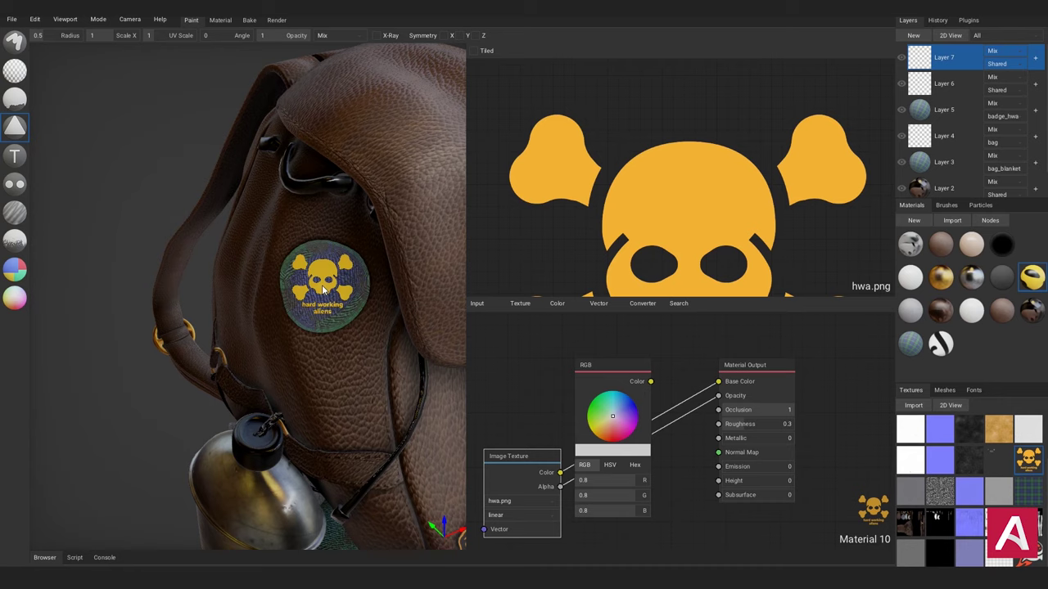
click(323, 280)
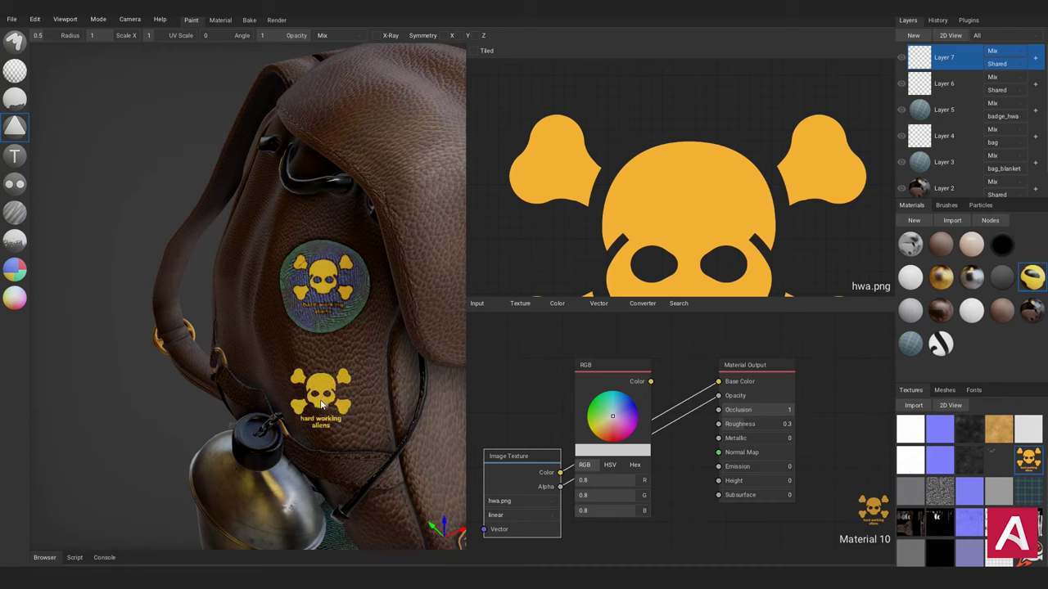
right_drag(348, 406, 352, 384)
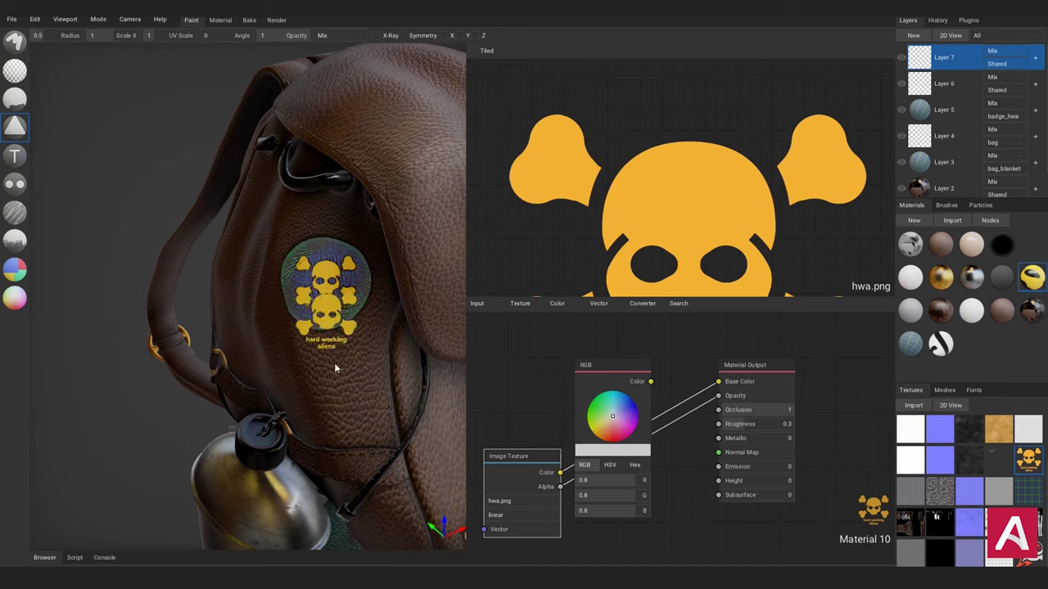
scroll(334, 368, up, 4)
scroll(333, 388, down, 5)
right_drag(333, 389, 300, 377)
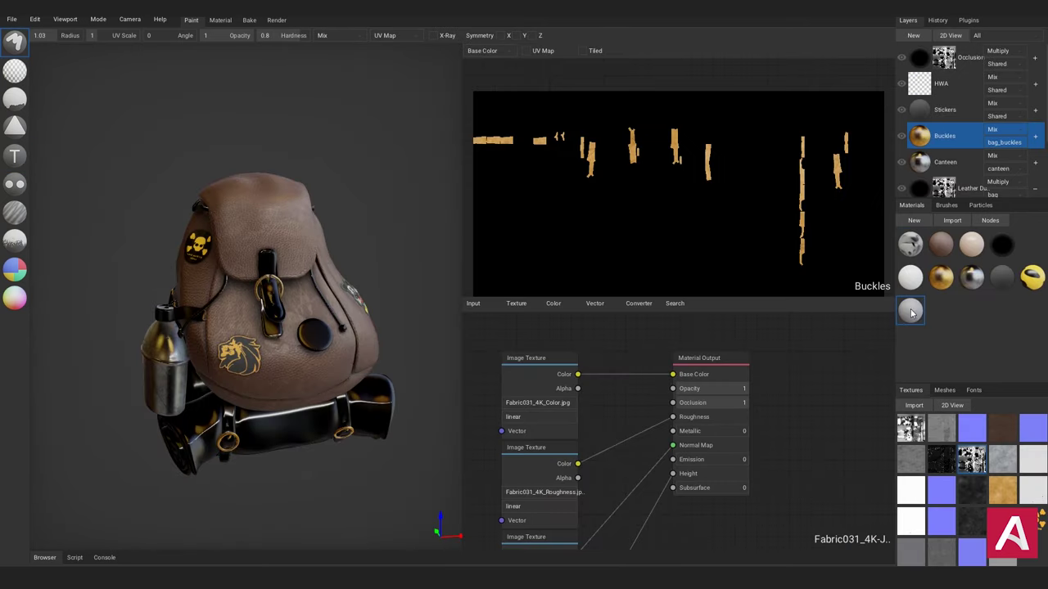
Add the knit fabric as Layer 9 and change its object from Shared to bag_satchel.
drag(911, 312, 964, 133)
click(997, 142)
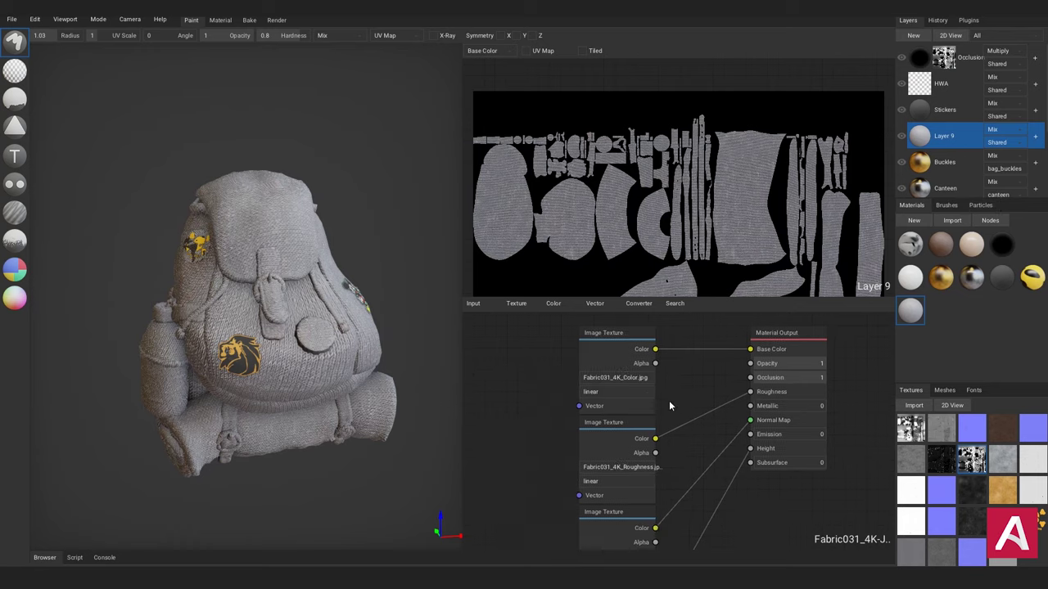
click(1003, 308)
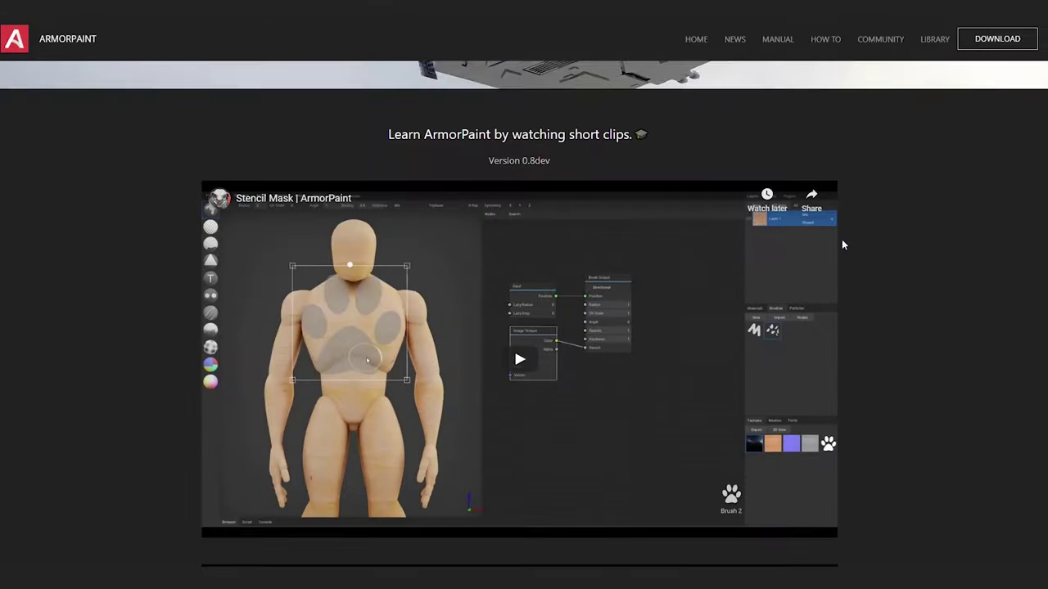
scroll(842, 244, down, 5)
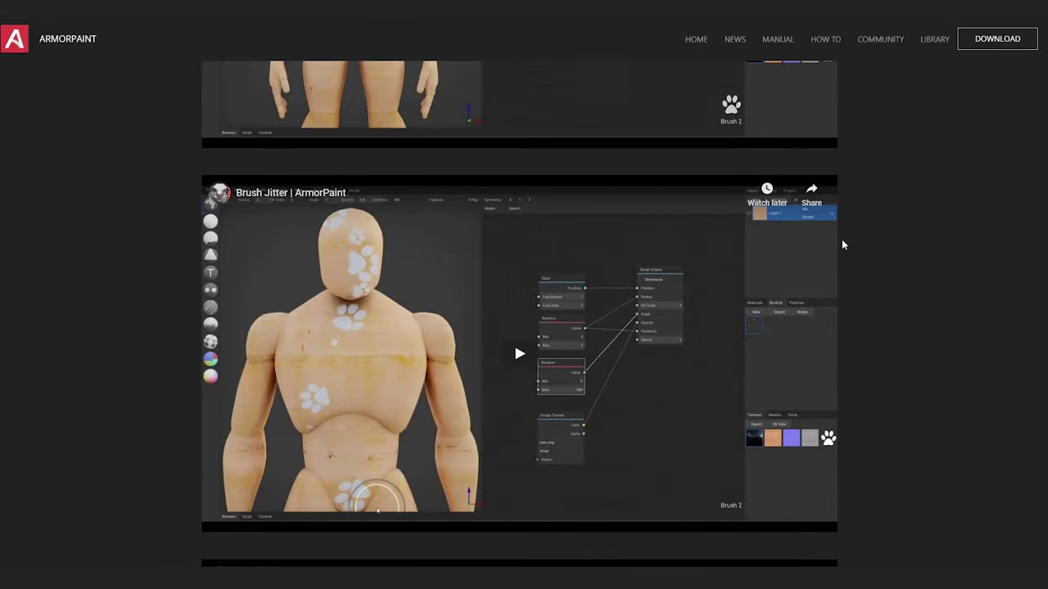
Go to the ArmorPaint MANUAL from the site's top navigation and open its Baking section.
scroll(841, 242, down, 4)
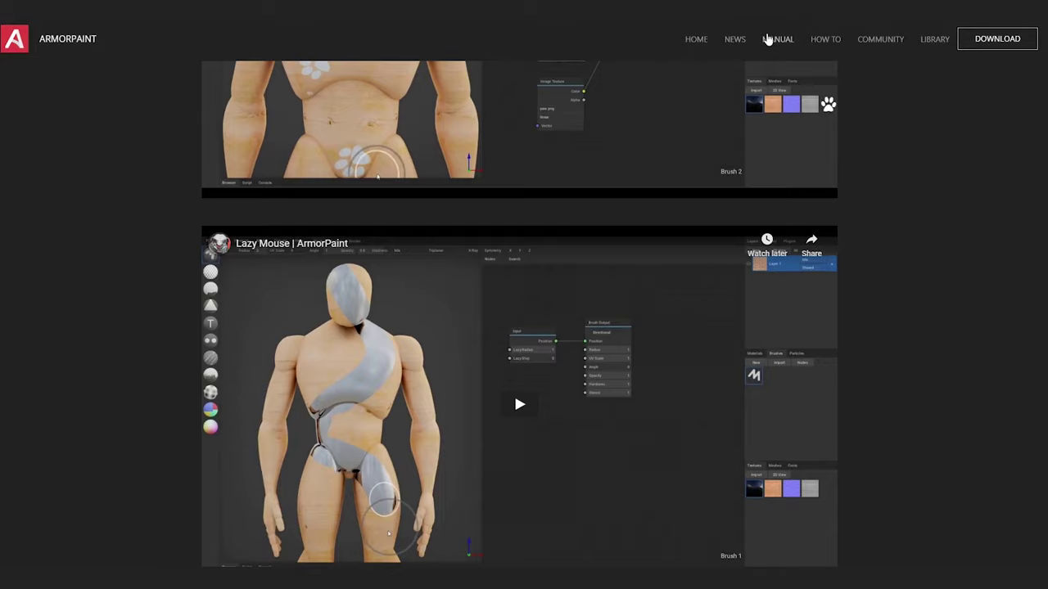
click(768, 40)
scroll(377, 279, down, 4)
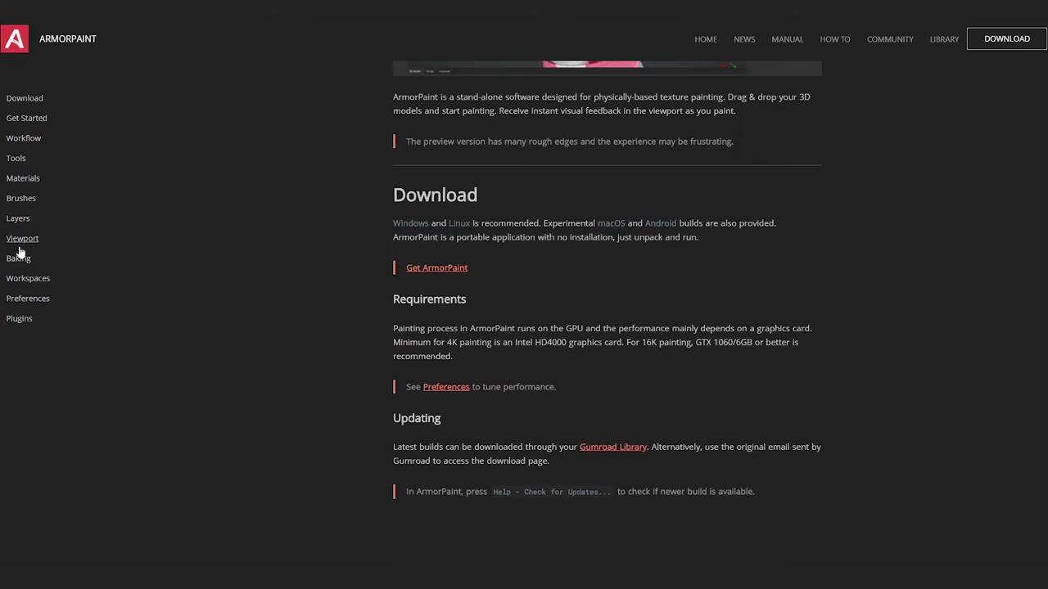
click(18, 257)
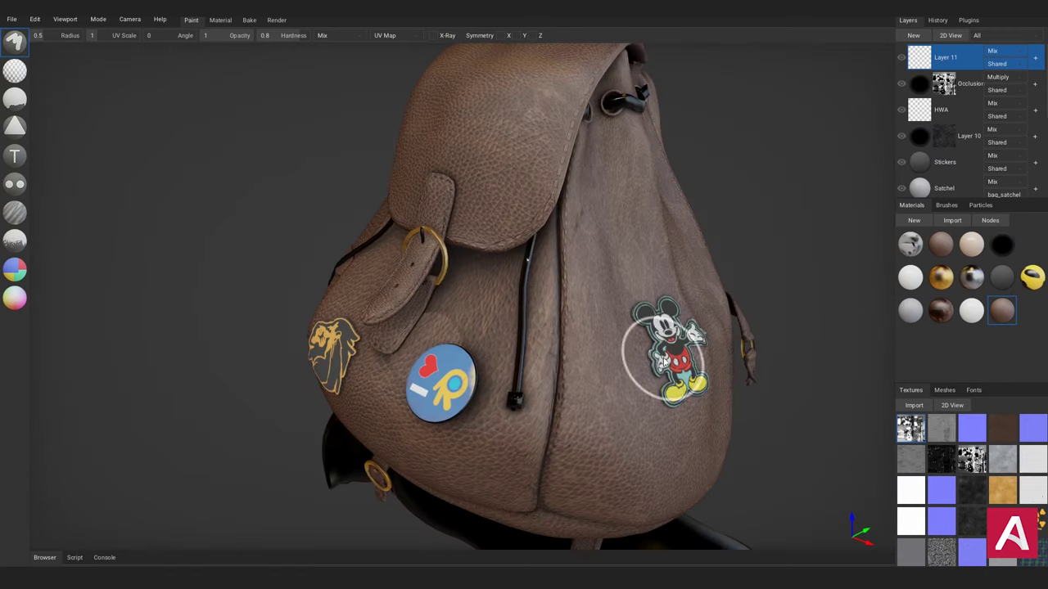
Create the empty Layer 13 at the top of the layer stack and orbit the backpack.
click(671, 351)
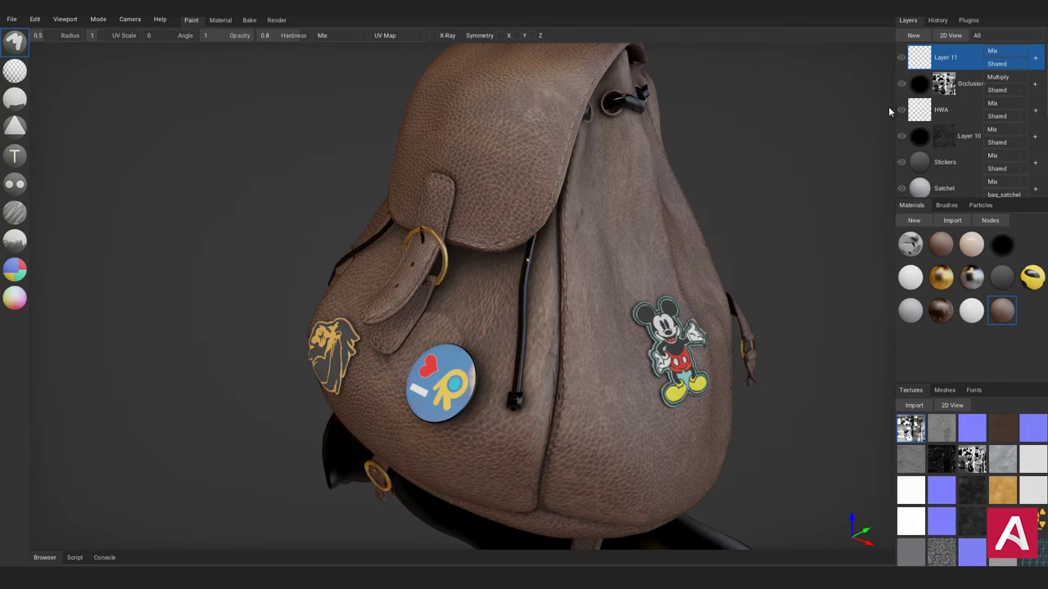
click(913, 36)
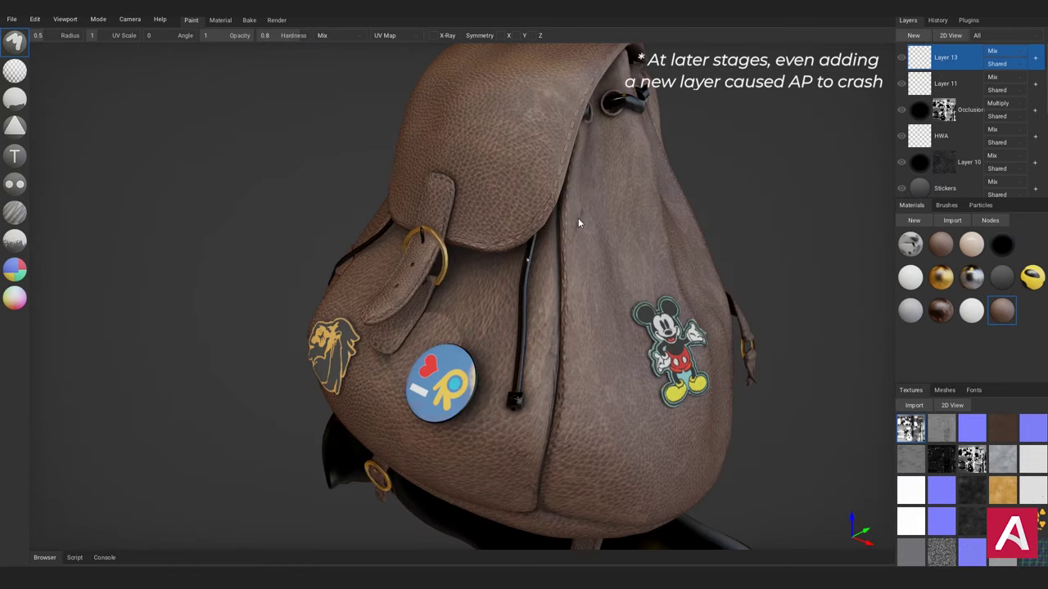
right_drag(578, 218, 461, 222)
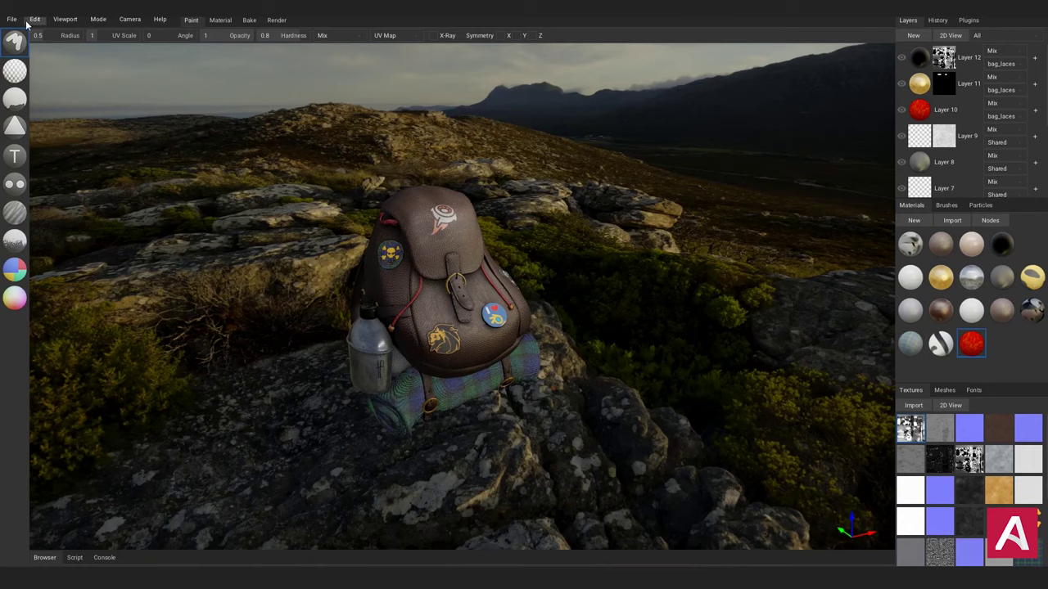
click(13, 19)
Open Export Textures for the backpack: 4K, png, 8bit, visible layers, generic preset.
click(36, 228)
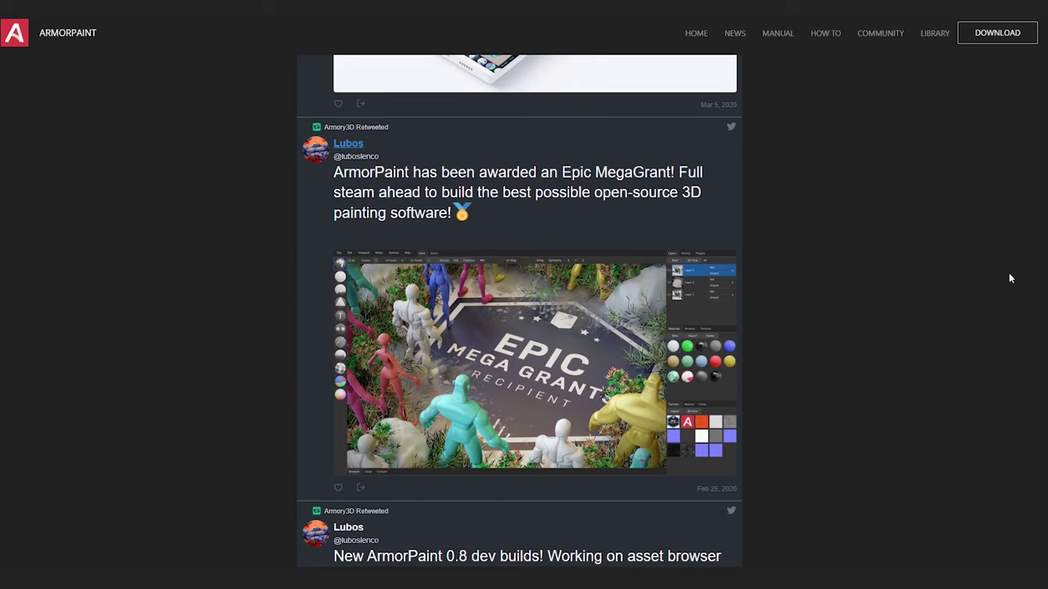
Open the developer's Twitter profile via the author link on the Epic MegaGrant tweet.
click(349, 144)
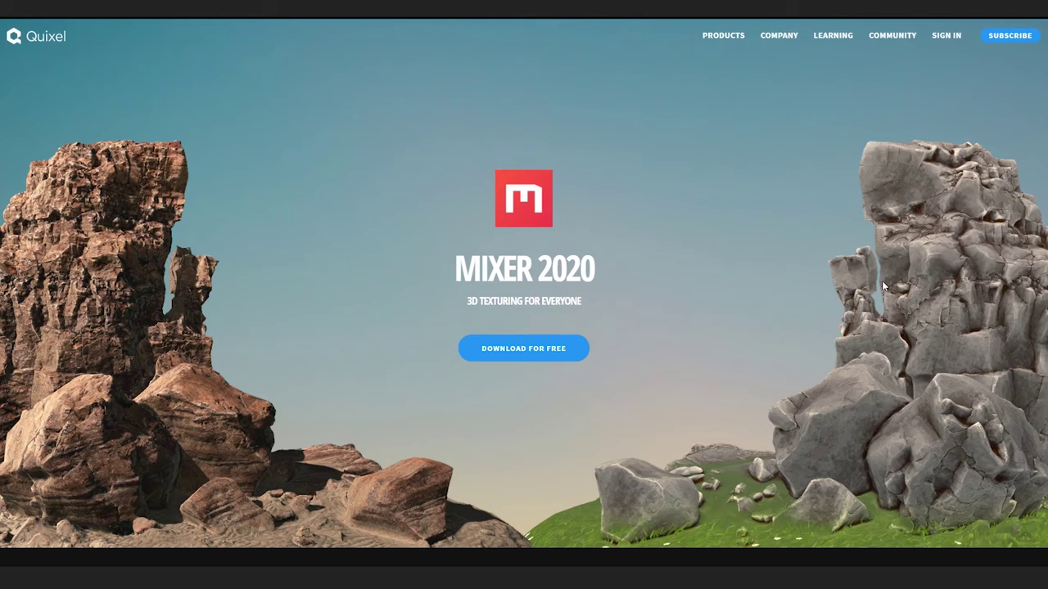
Scroll through the quixel.com/mixer page and the 'Quixel joins forces with Epic Games' post.
scroll(882, 285, down, 5)
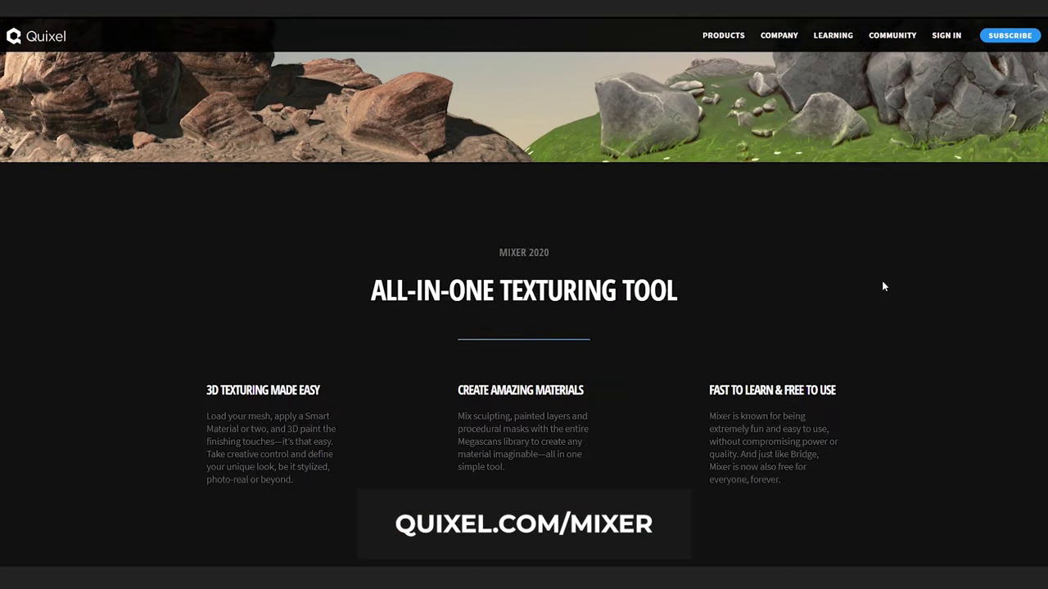
scroll(883, 285, down, 10)
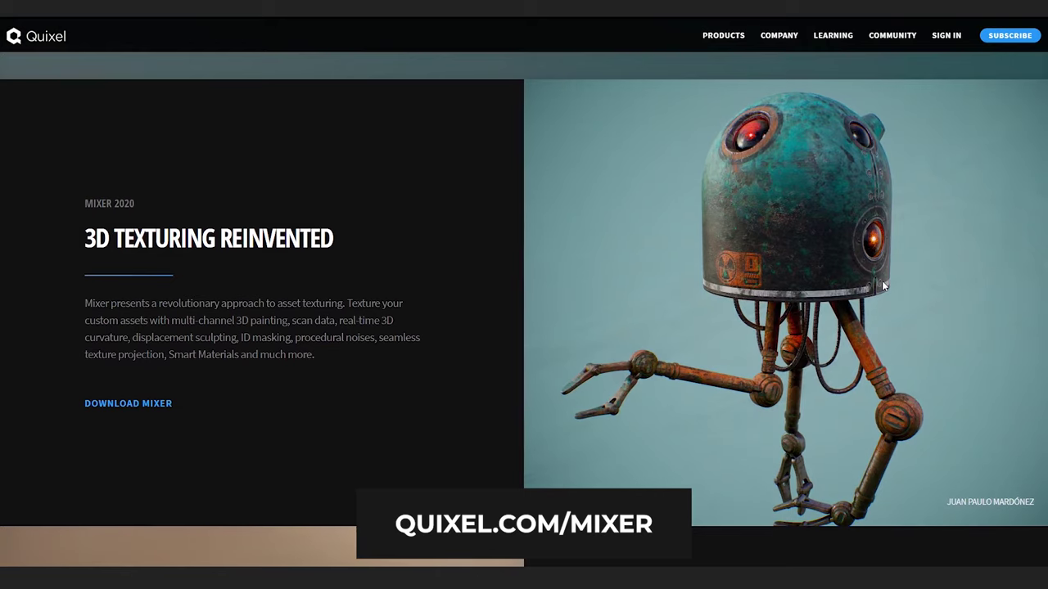
scroll(883, 286, down, 5)
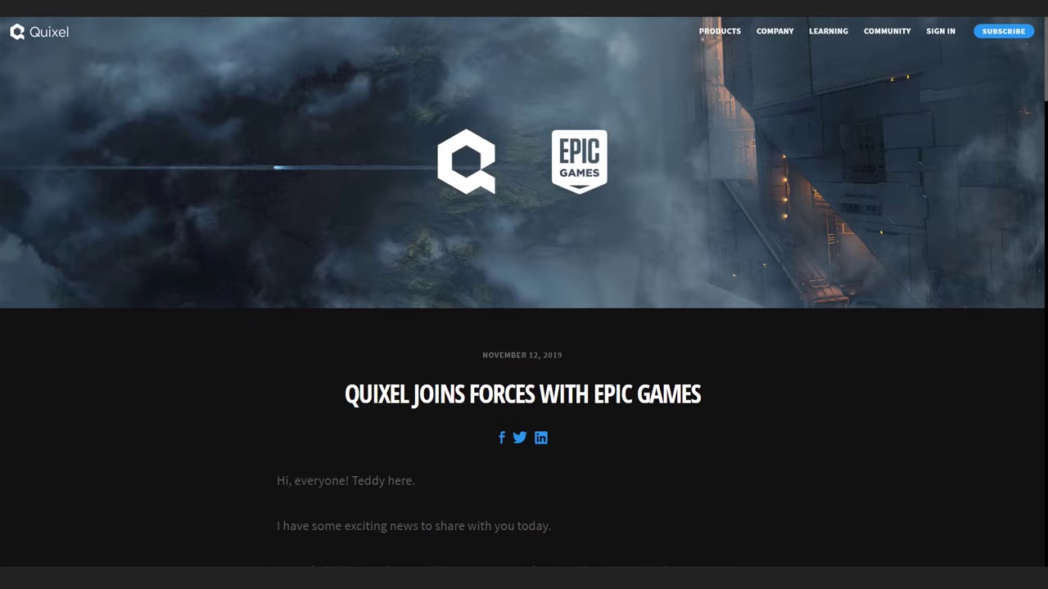
scroll(524, 327, down, 3)
scroll(524, 328, down, 15)
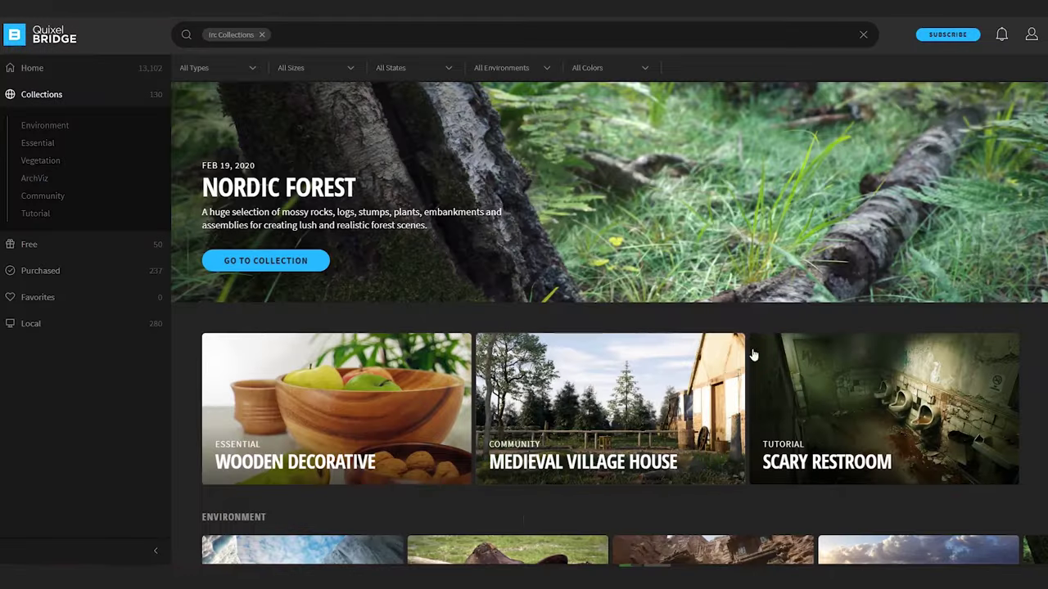
Scroll Bridge's Collections view past the Environment, Essential, Archviz and Community rows.
scroll(753, 355, down, 3)
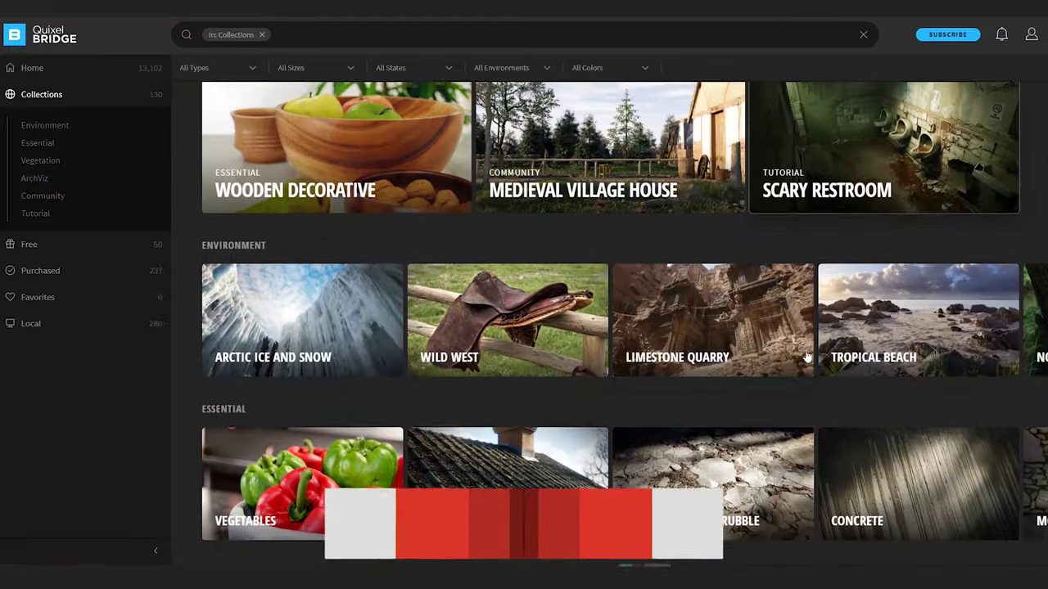
scroll(807, 356, down, 3)
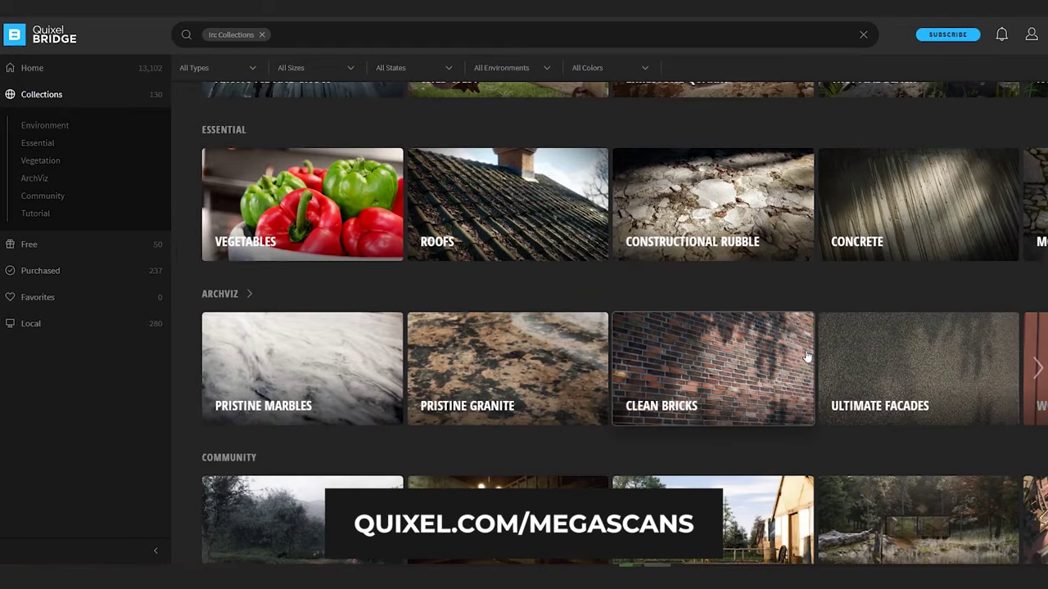
scroll(806, 356, down, 2)
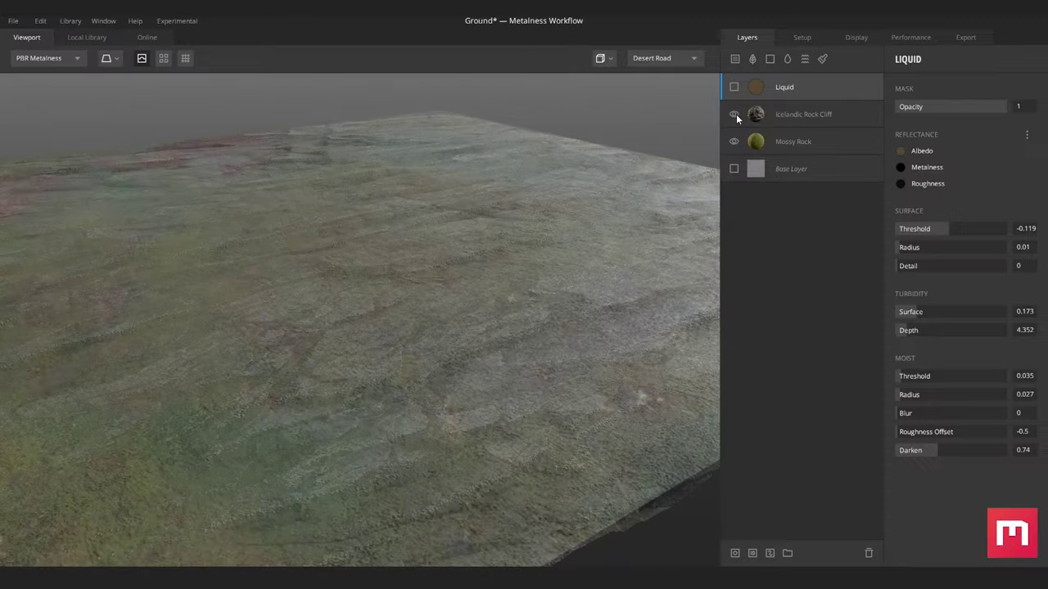
Show the Icelandic Rock Cliff layer, lower its Blend Threshold to -0.05 and raise Displacement Strength.
click(734, 114)
click(761, 118)
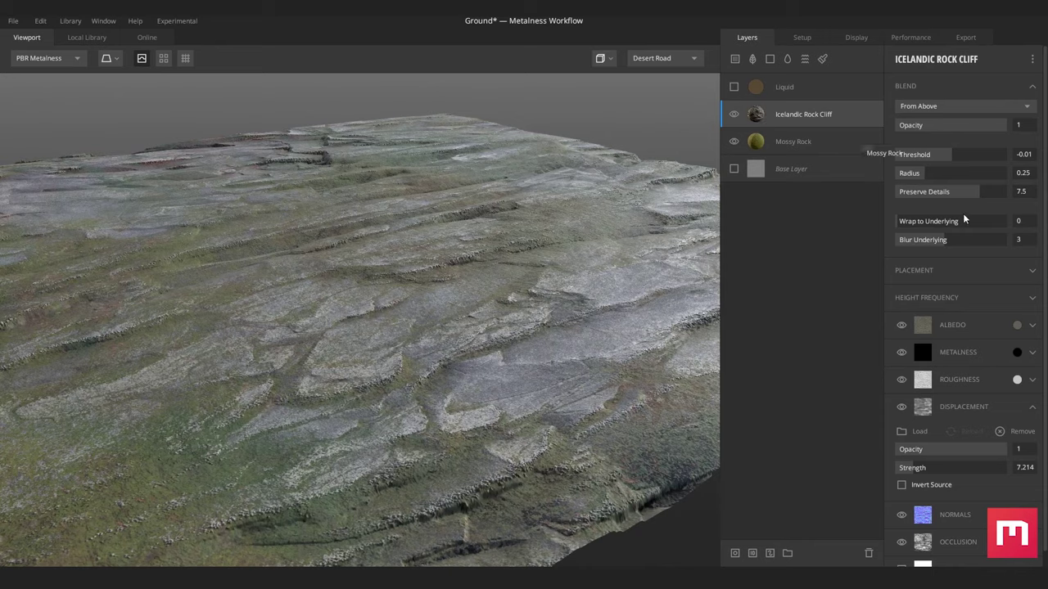
drag(941, 153, 950, 159)
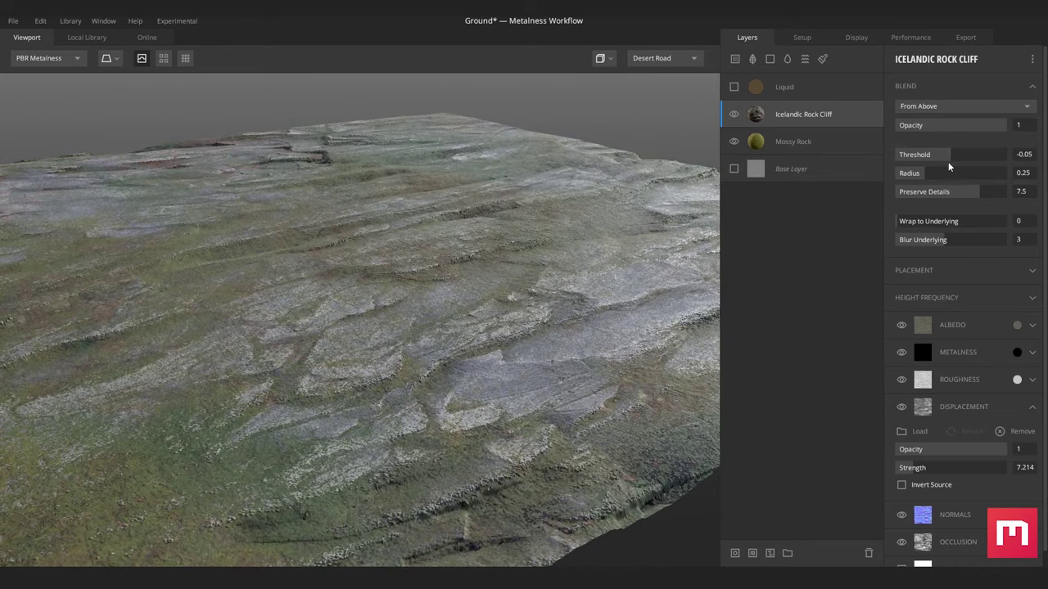
scroll(931, 462, down, 1)
mouse_move(931, 463)
mouse_down()
mouse_move(903, 452)
mouse_move(916, 457)
mouse_up()
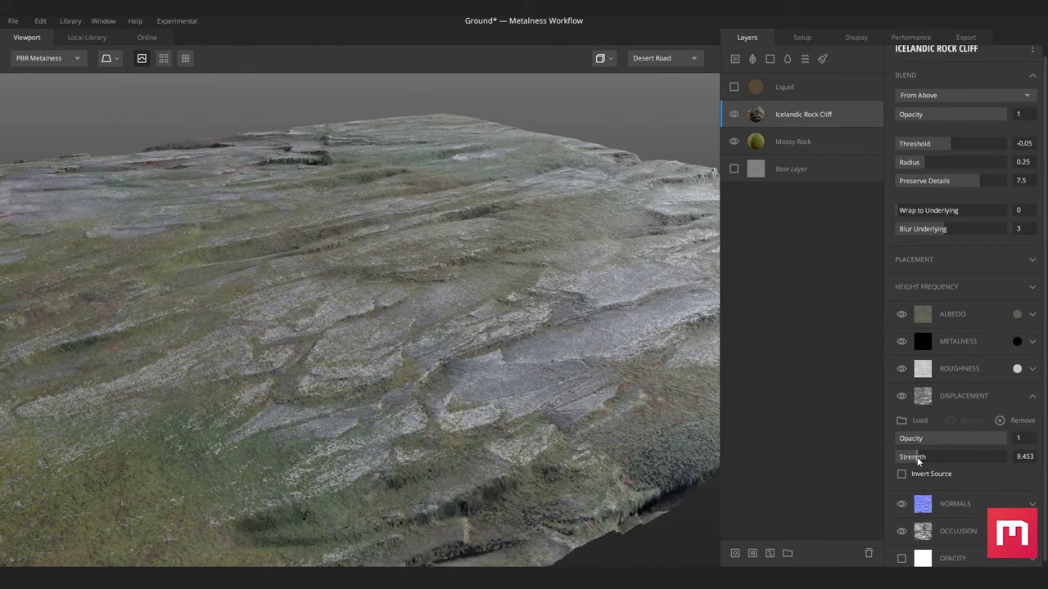
Enable the Liquid layer and lower its Surface Threshold to -0.169 for puddles.
click(733, 87)
click(761, 87)
drag(939, 234, 903, 252)
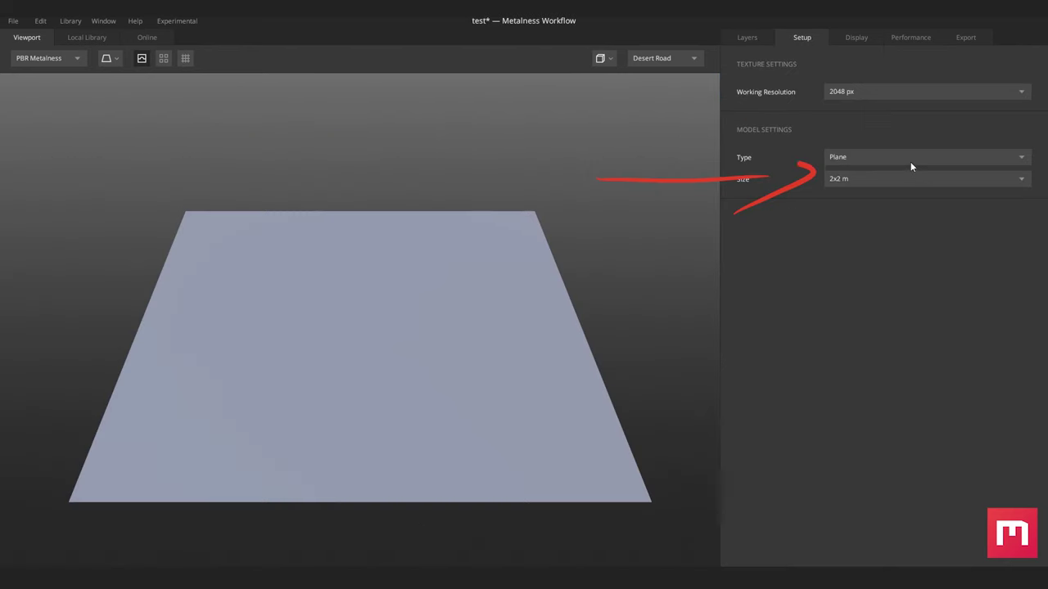
Set Model Type to Custom Mesh and load the tabar_mp axe model.
click(910, 160)
click(861, 207)
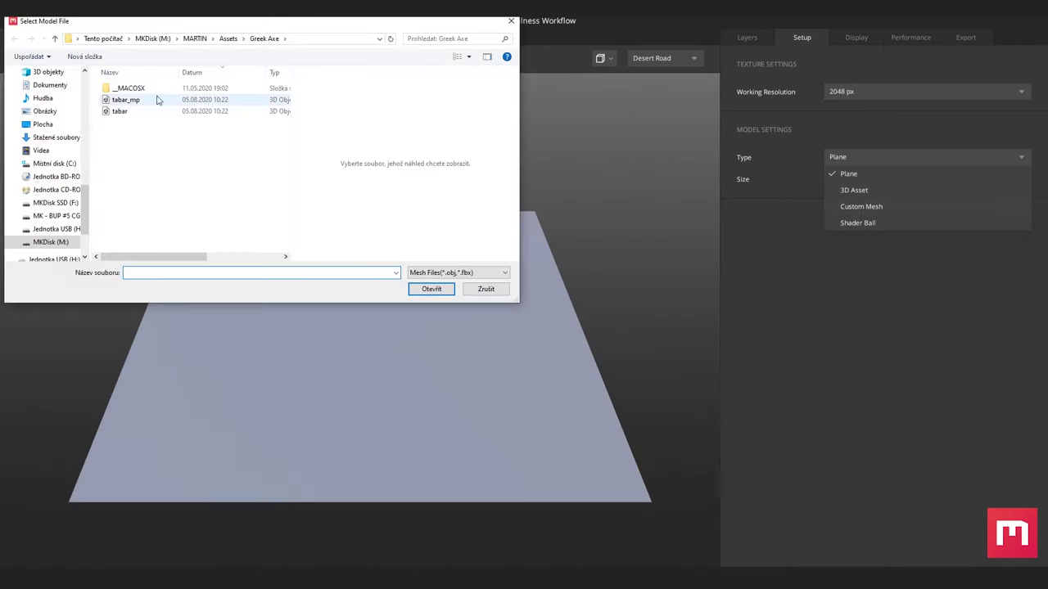
click(122, 100)
click(429, 289)
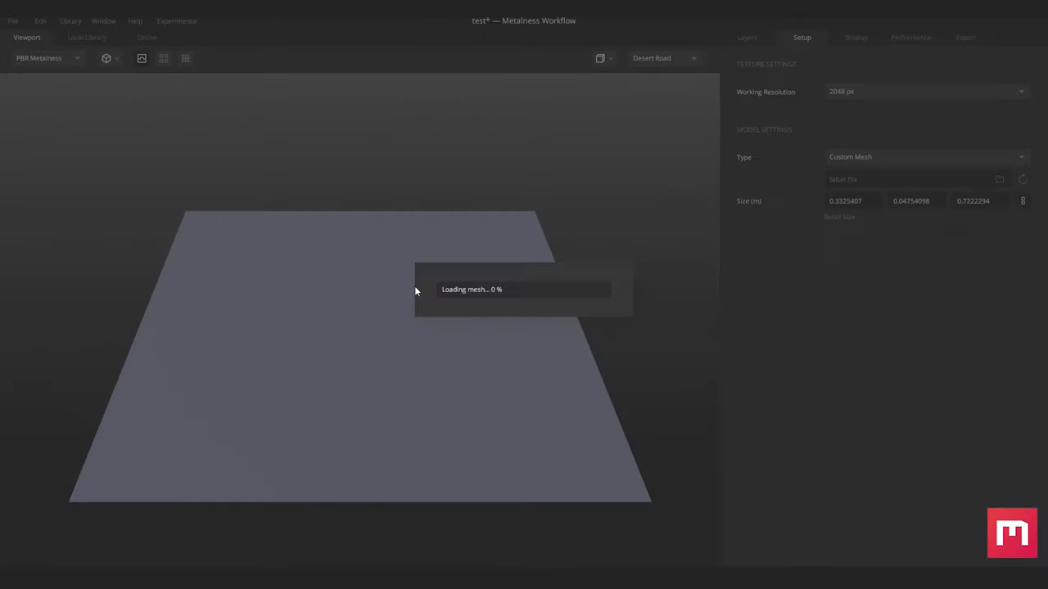
alt+drag(411, 390, 410, 426)
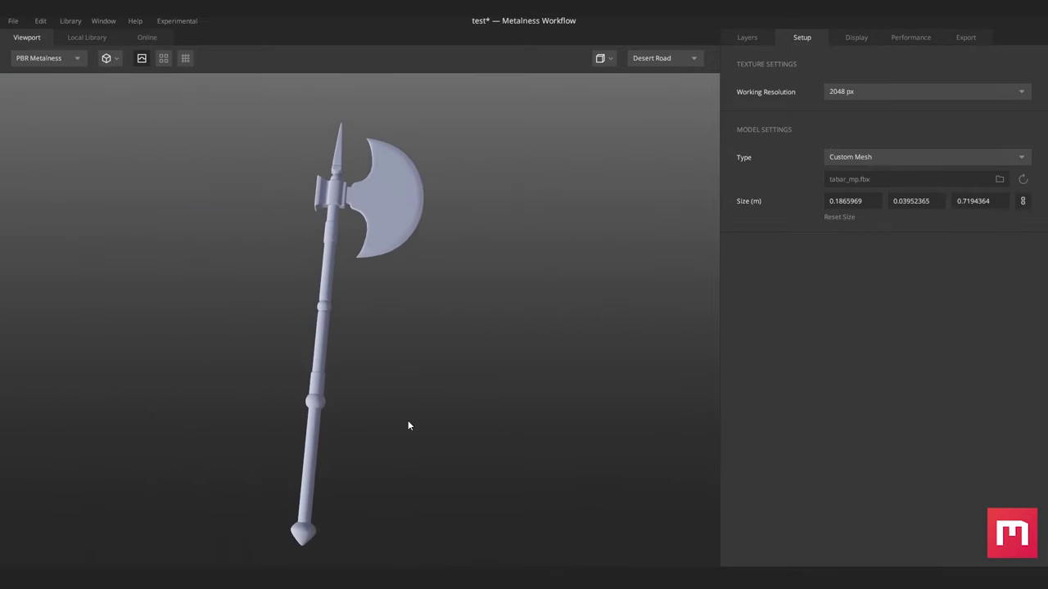
Open the Mixer 2020.1.2 Smart Materials post and scroll to its sphere grid and screenshots.
click(287, 254)
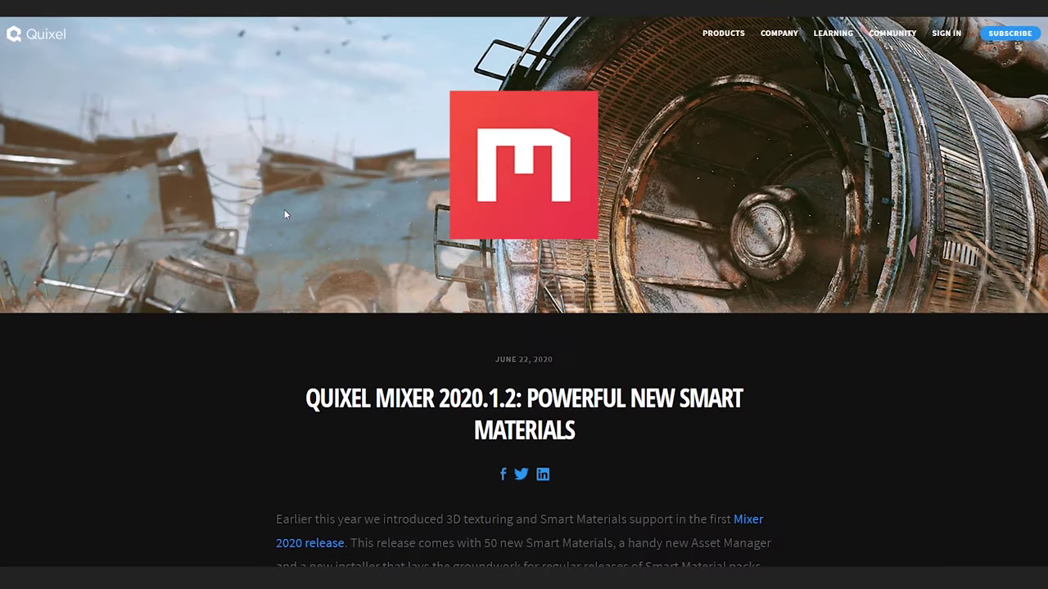
scroll(285, 213, down, 10)
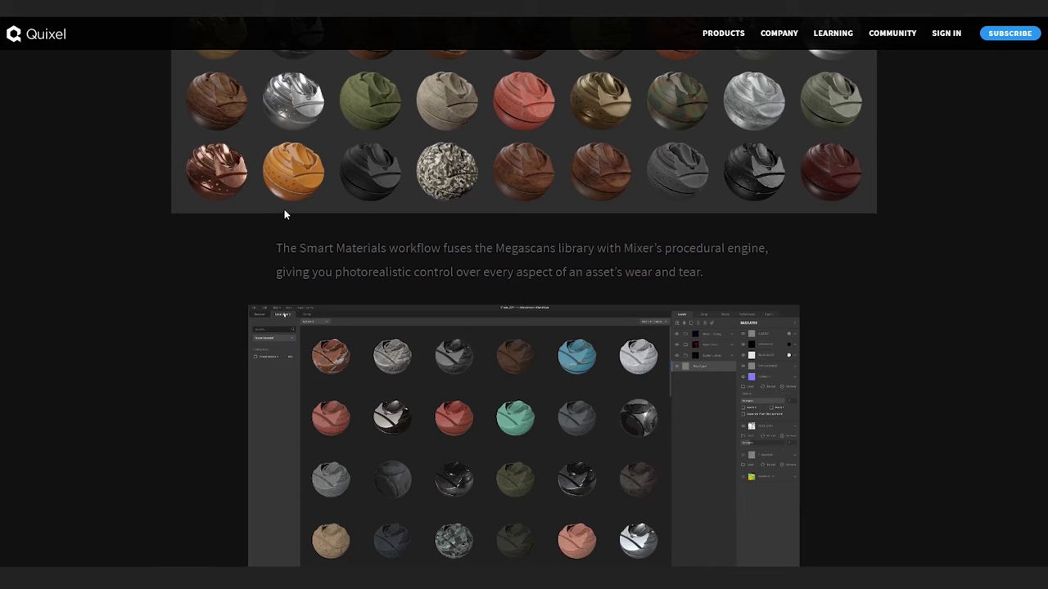
scroll(285, 214, down, 7)
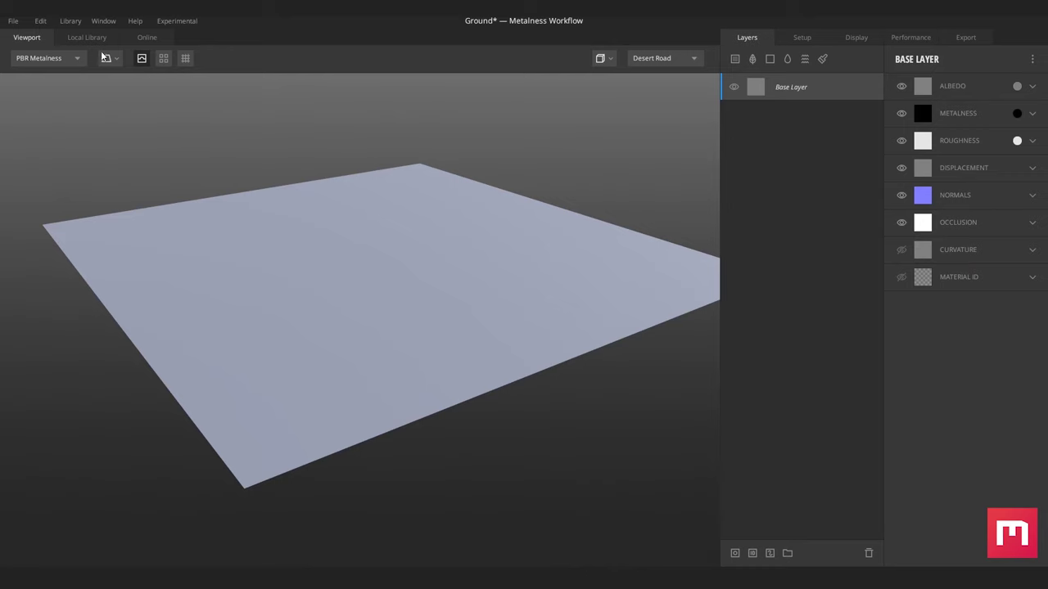
Add White Lentil from the Local Library as a layer on the plane.
click(99, 38)
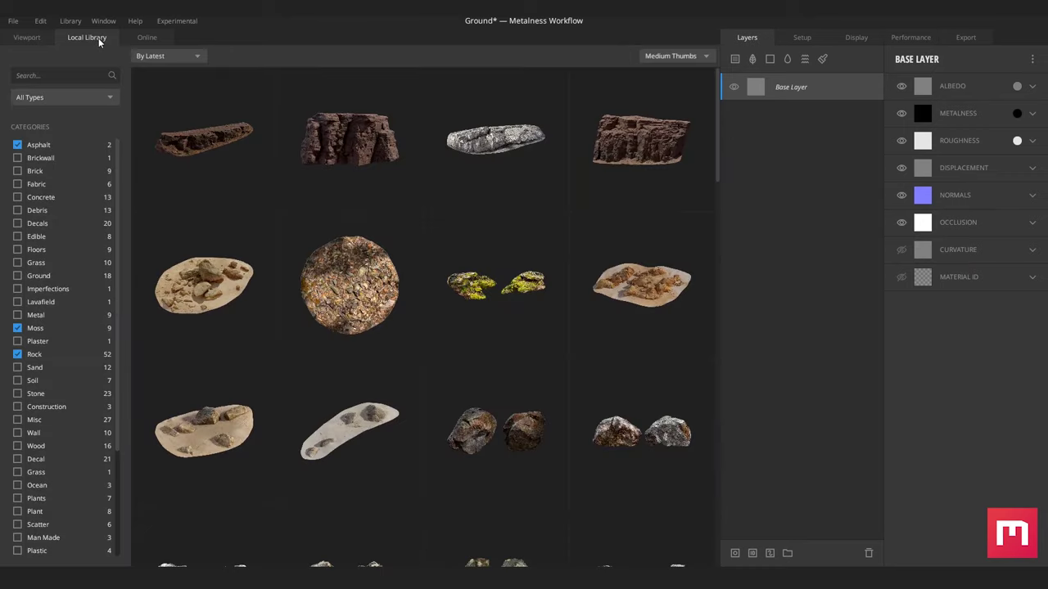
scroll(51, 278, down, 3)
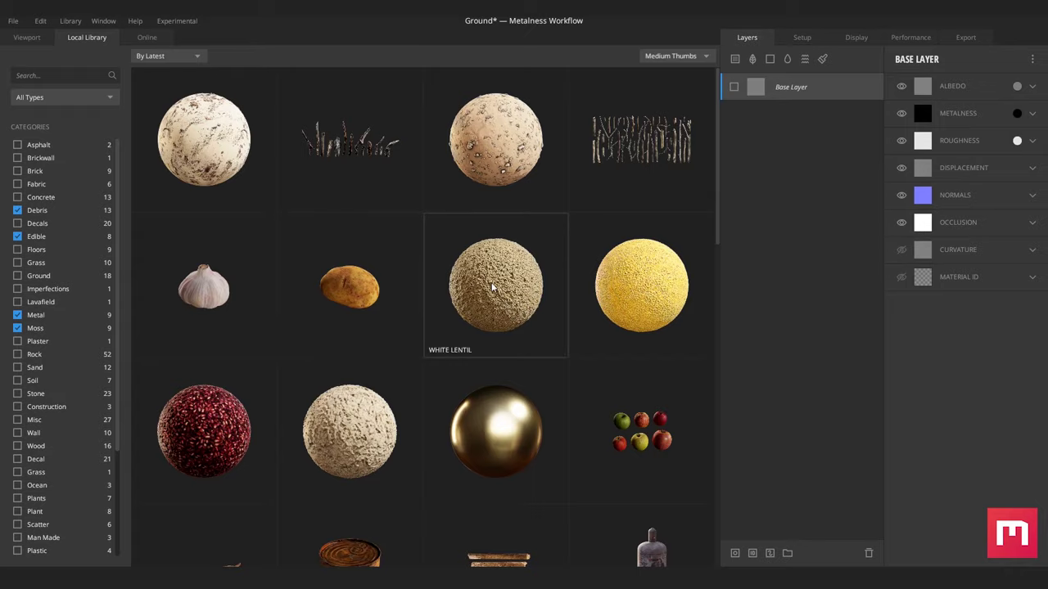
click(491, 282)
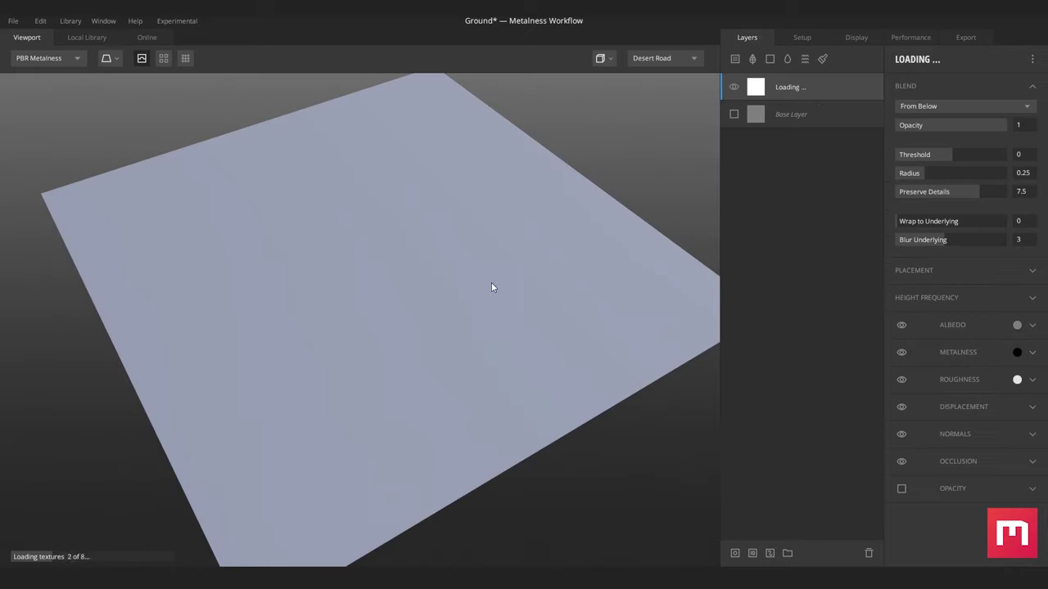
drag(475, 240, 452, 293)
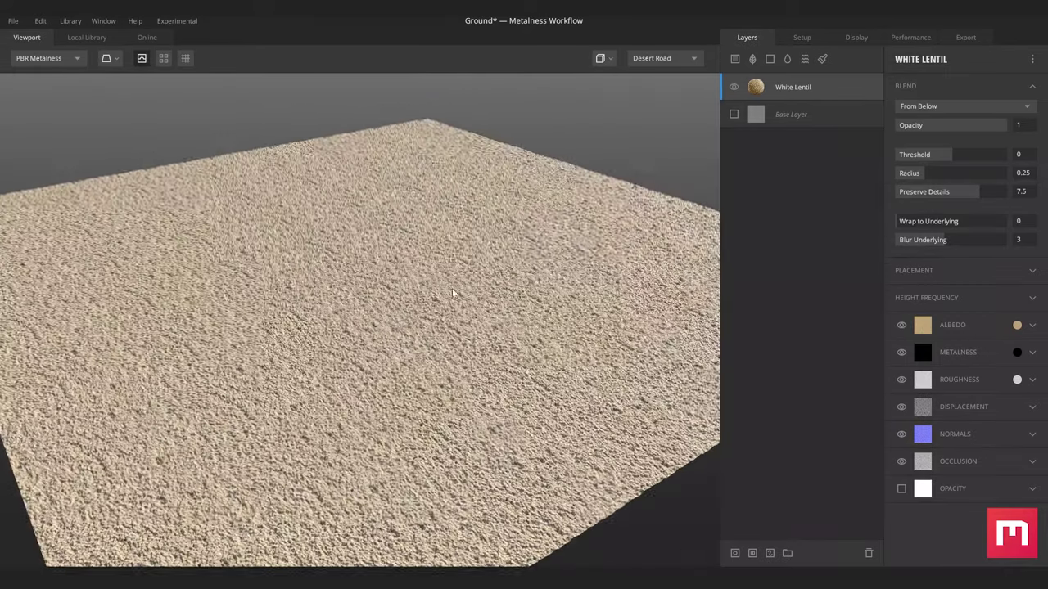
Add White Sand Beach 2X2 M, set its Threshold to -0.169, and hide White Lentil's normals.
click(86, 38)
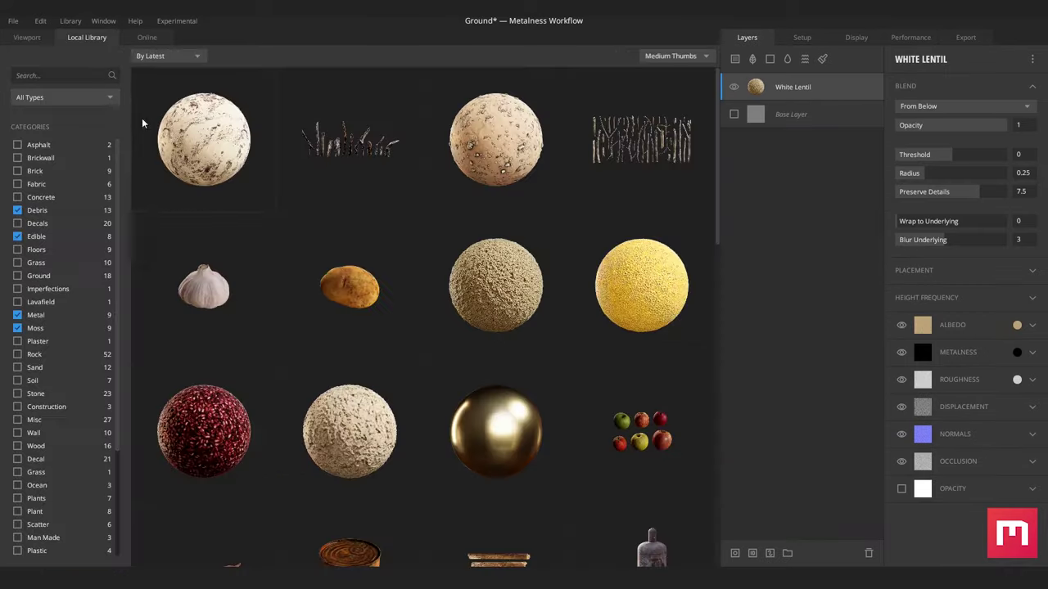
click(211, 152)
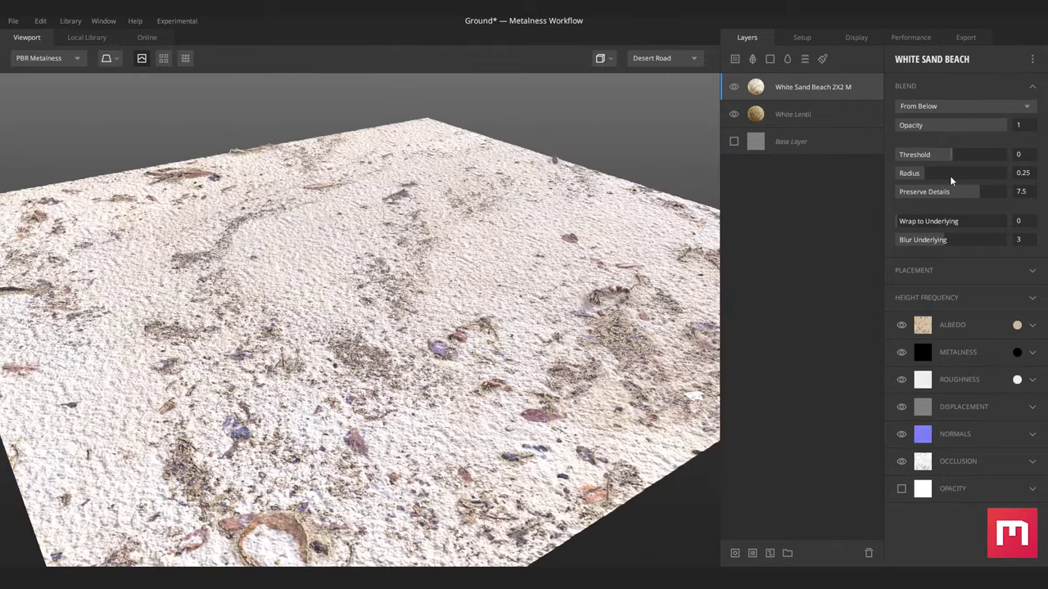
drag(948, 155, 946, 161)
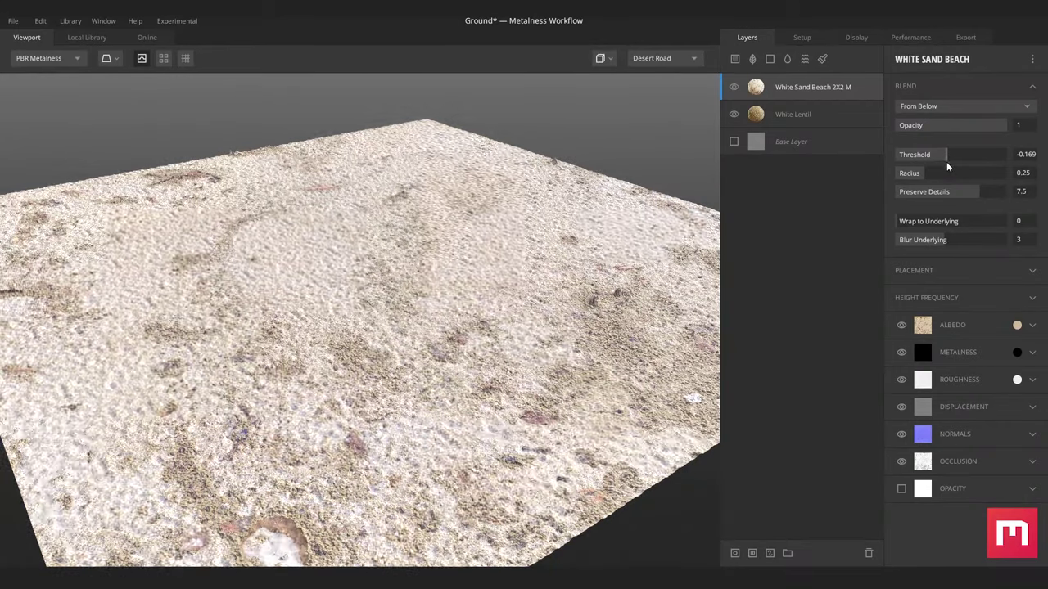
click(781, 117)
click(897, 431)
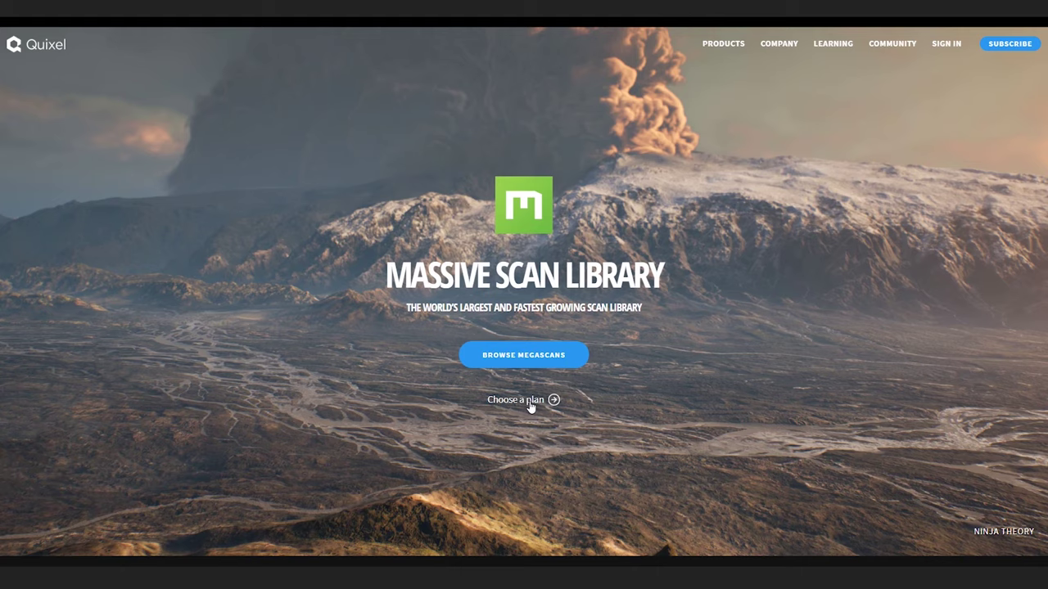
Go to the Megascans 'Choose a plan' page and scroll through the pricing plans.
click(529, 401)
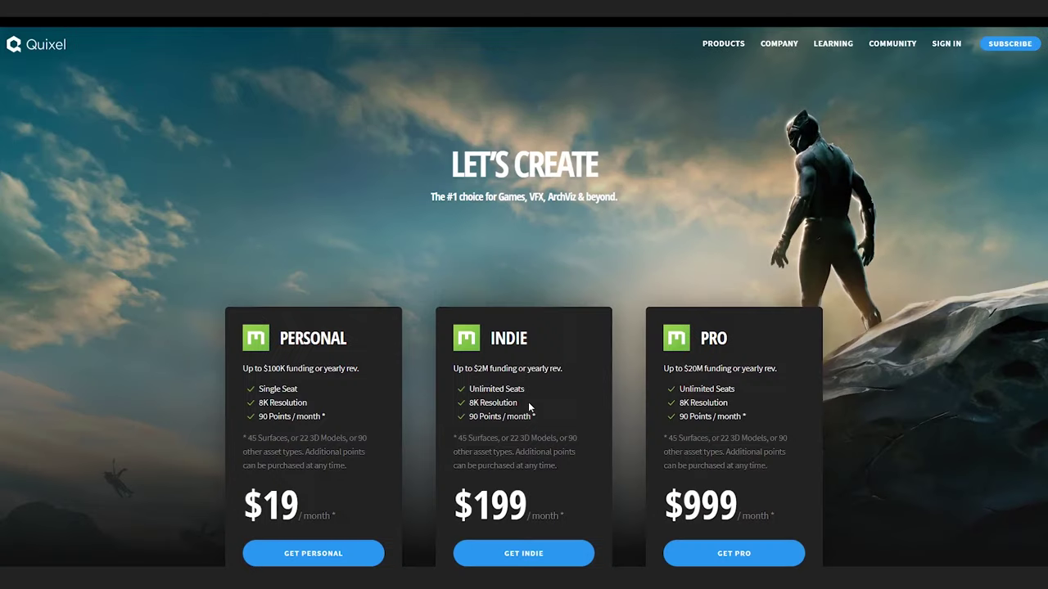
scroll(527, 402, down, 2)
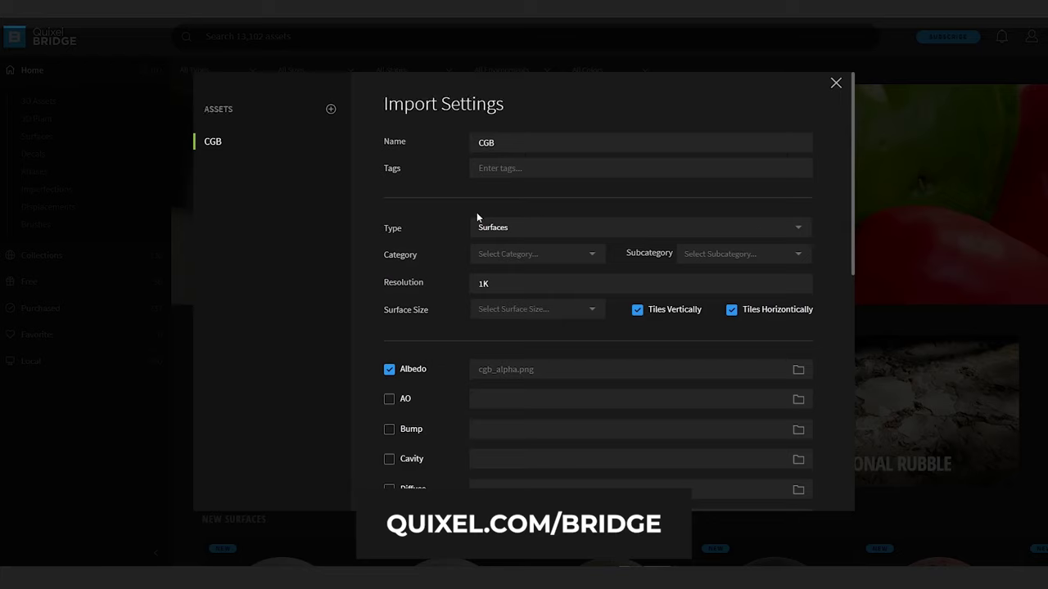
Import the CGB surface with cgb_alpha as its opacity map, then view the Cgb Logo's settings.
scroll(409, 369, down, 4)
click(388, 352)
double_click(123, 90)
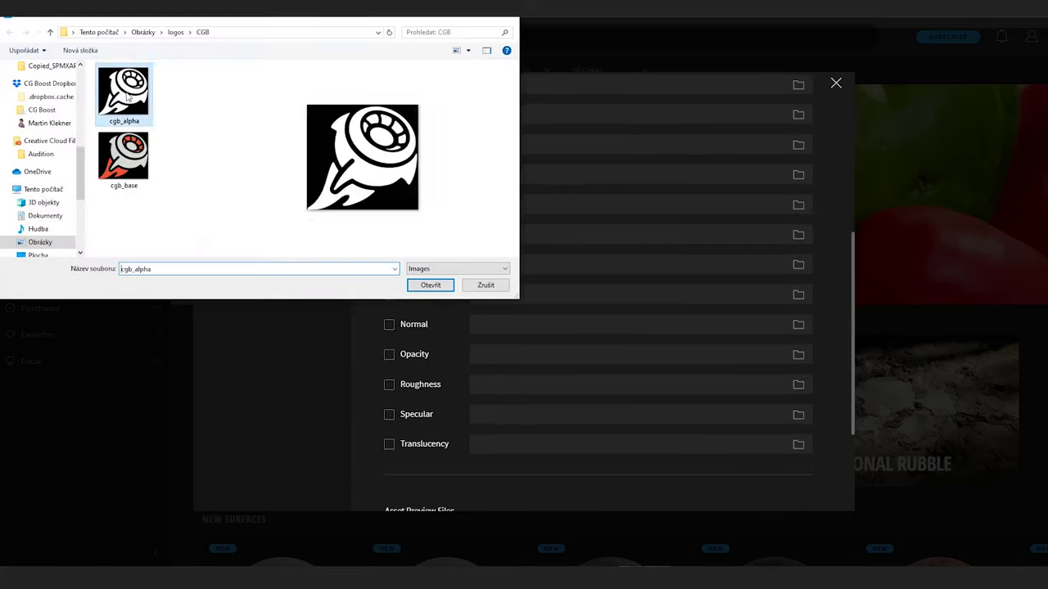
scroll(683, 449, down, 3)
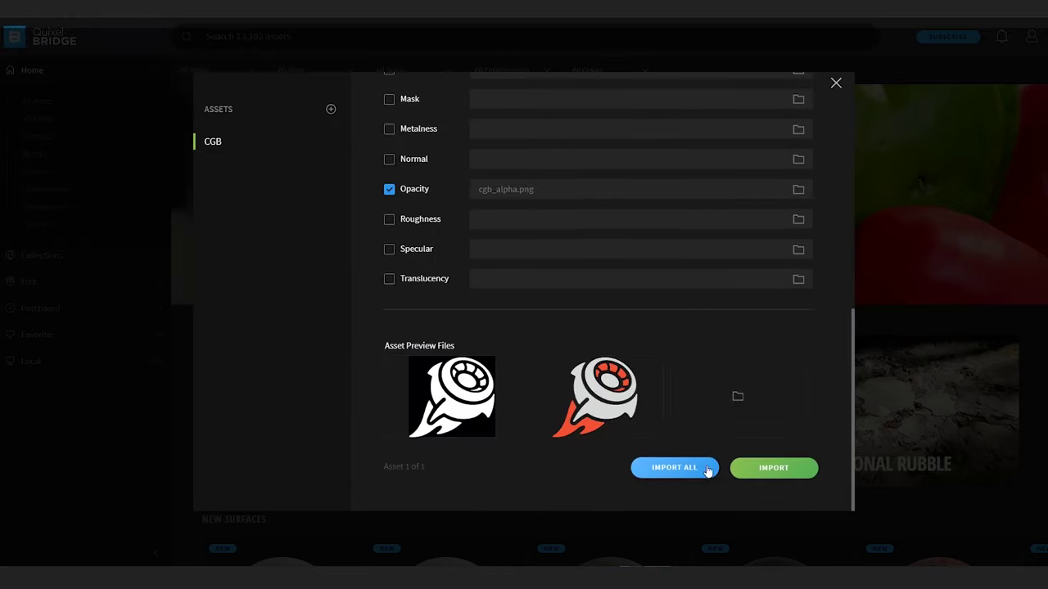
click(772, 468)
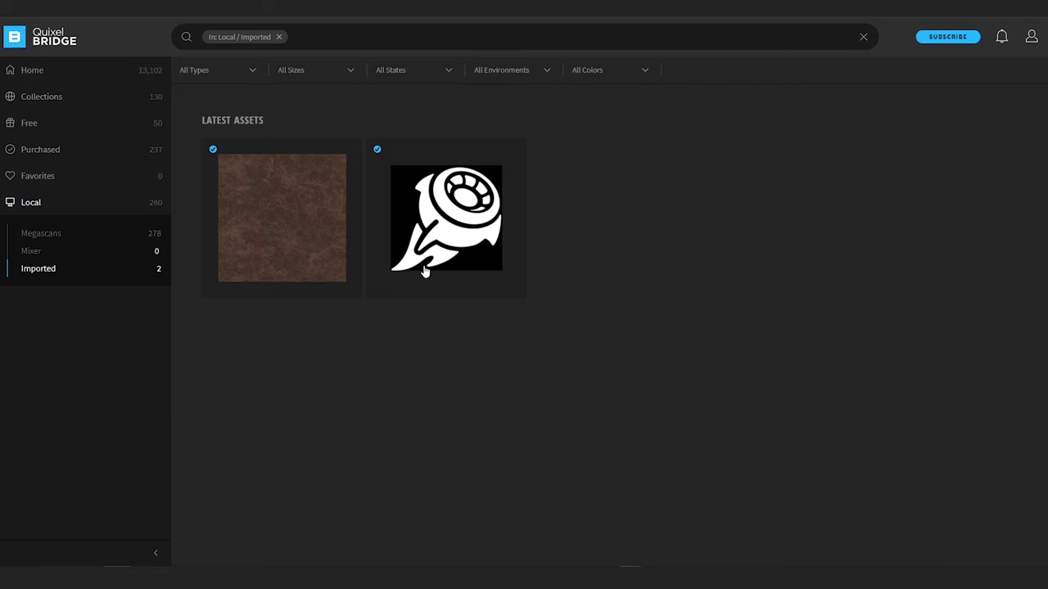
click(433, 214)
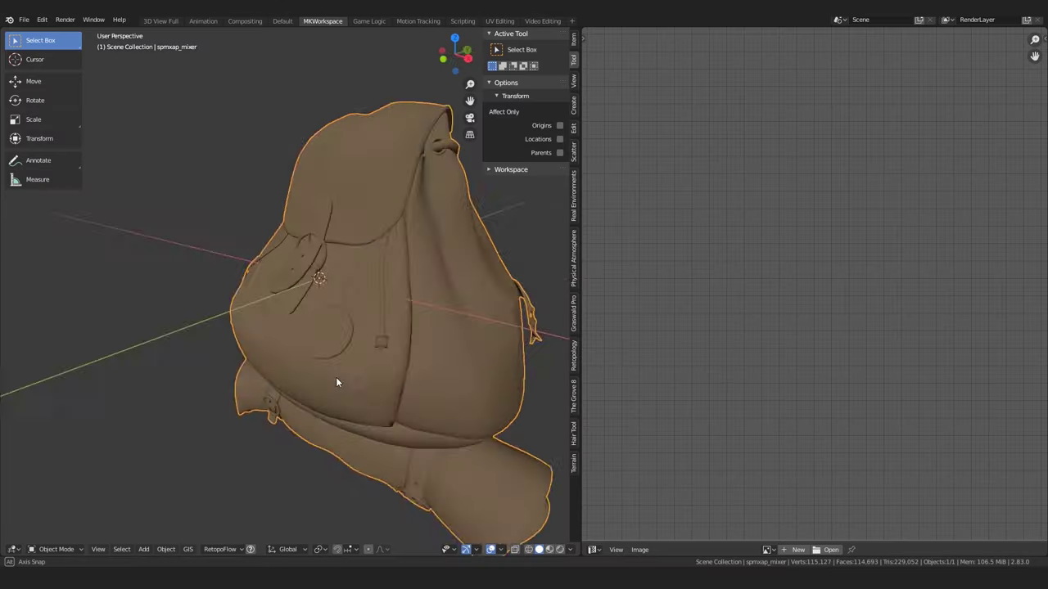
Orbit around the backpack model and switch to Edit Mode to show its UVs.
middle_drag(337, 376, 456, 378)
key(Tab)
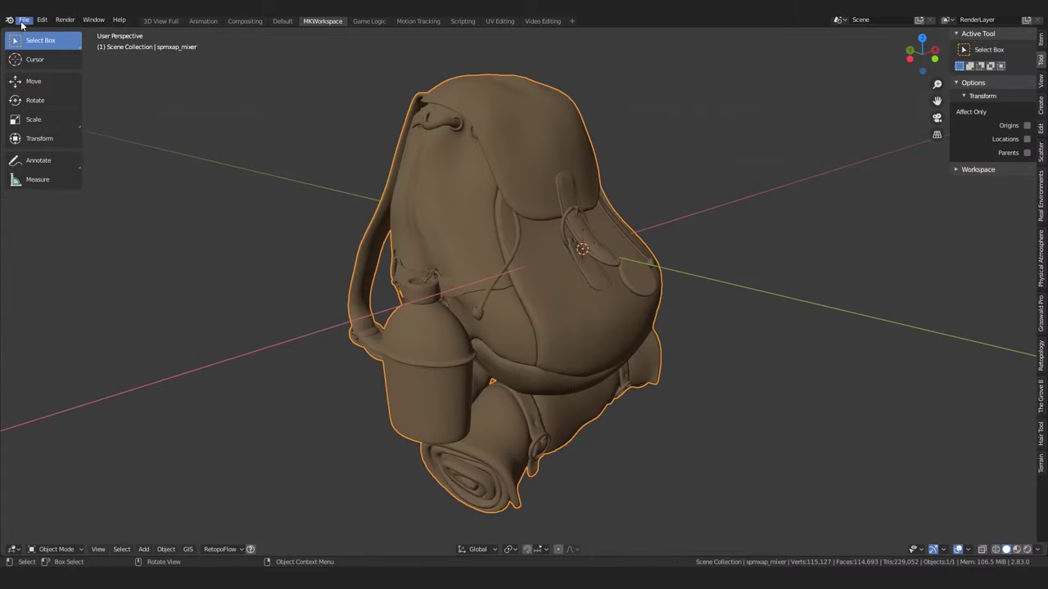
Export the selected backpack from Blender as the Wavefront OBJ spmxap_mixer.obj.
click(24, 20)
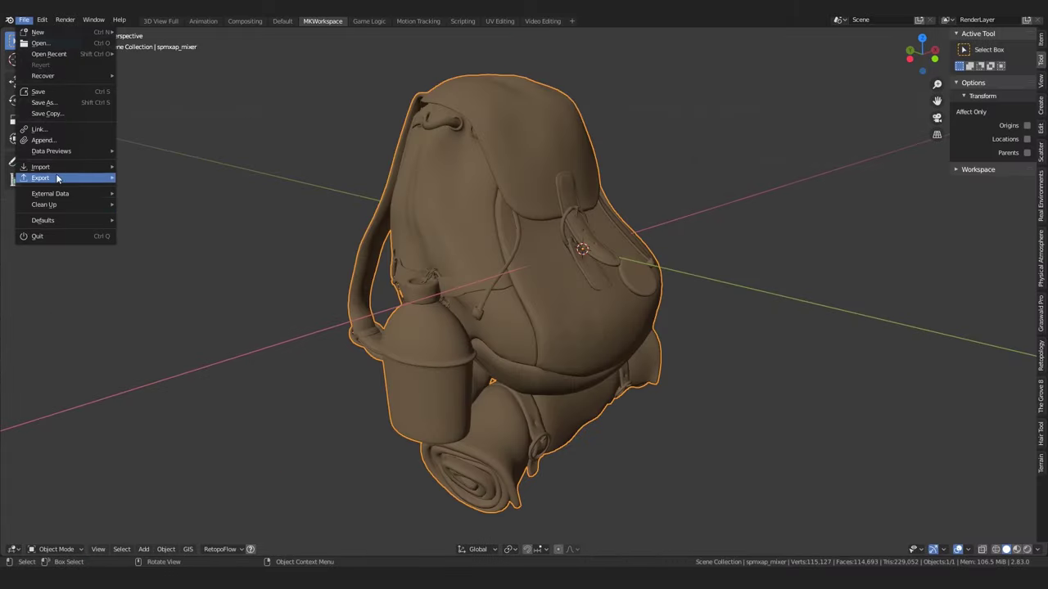
mouse_move(57, 179)
click(186, 242)
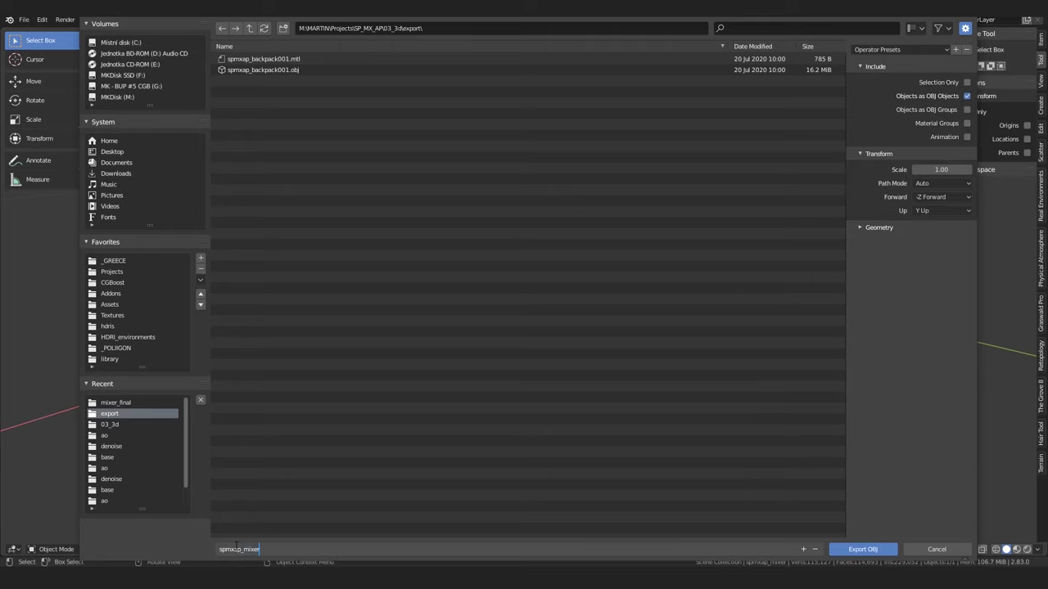
key(Return)
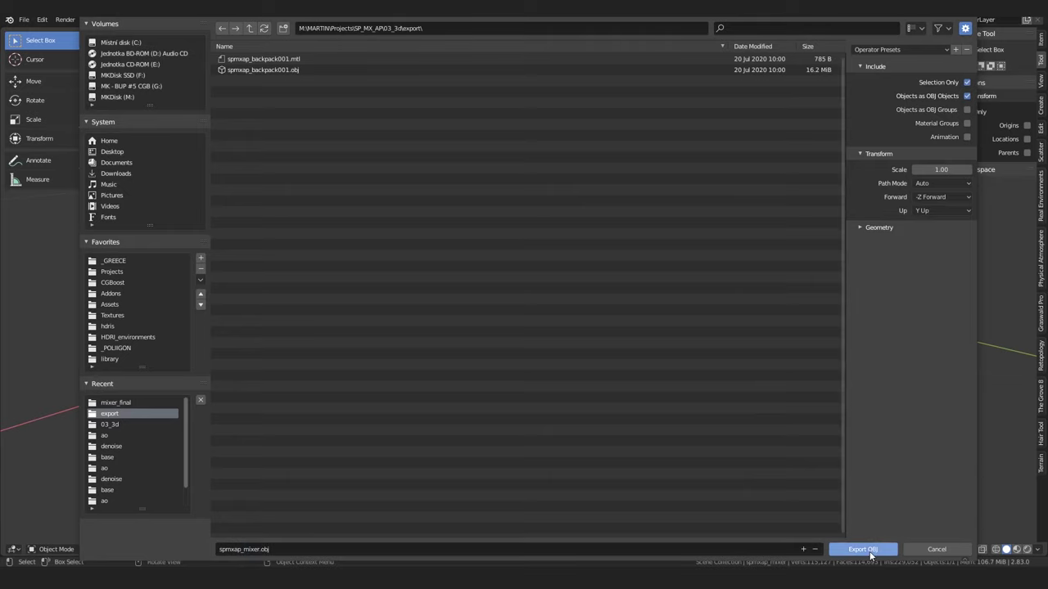
text(pack)
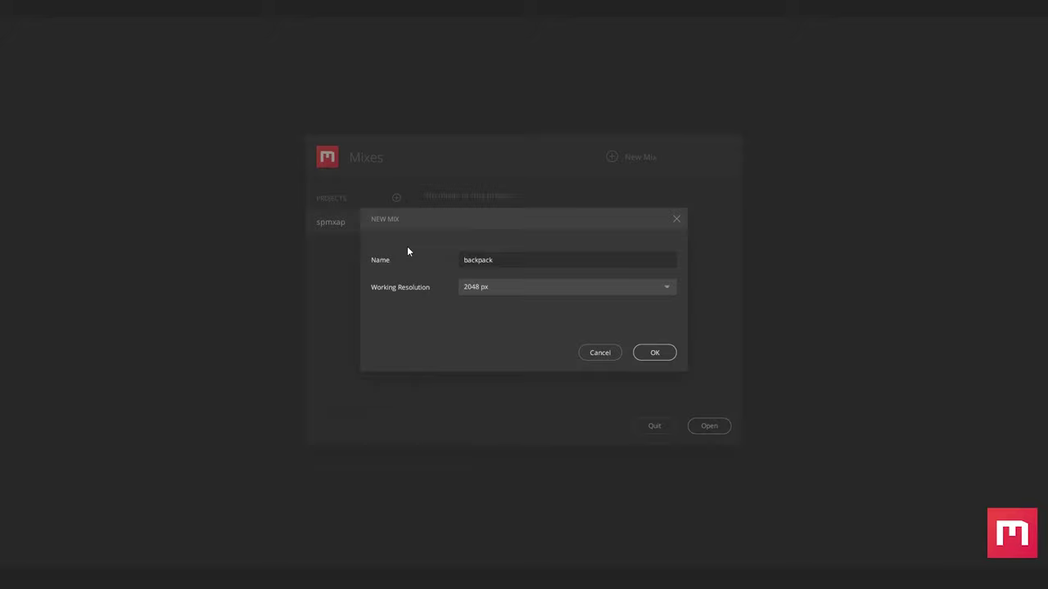
Create the 'backpack' mix and swap the default plane for the custom mesh spmxap_backpack_mixer.fbx.
key(Return)
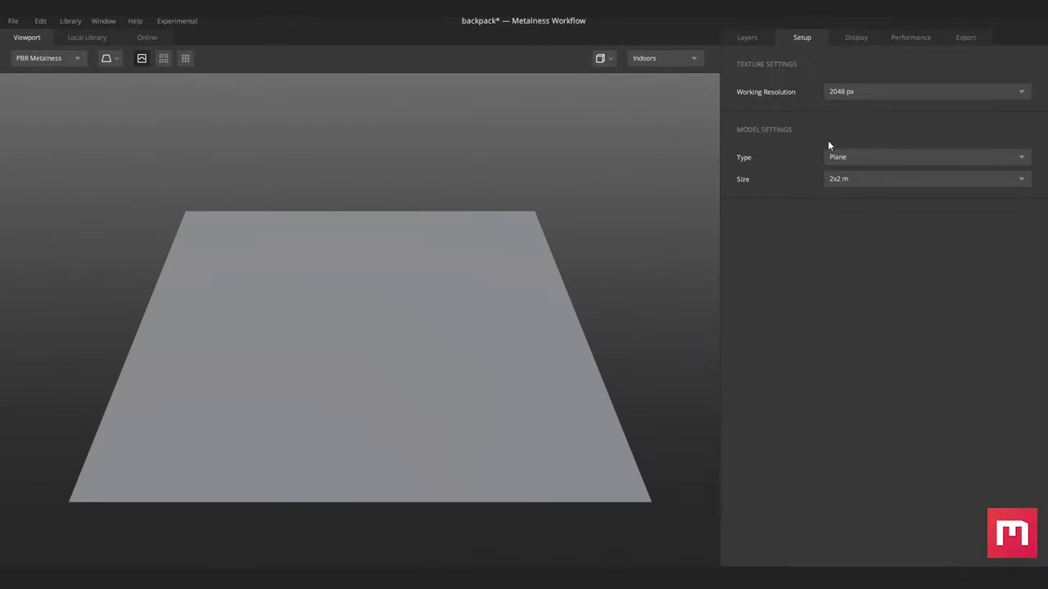
click(835, 157)
click(859, 206)
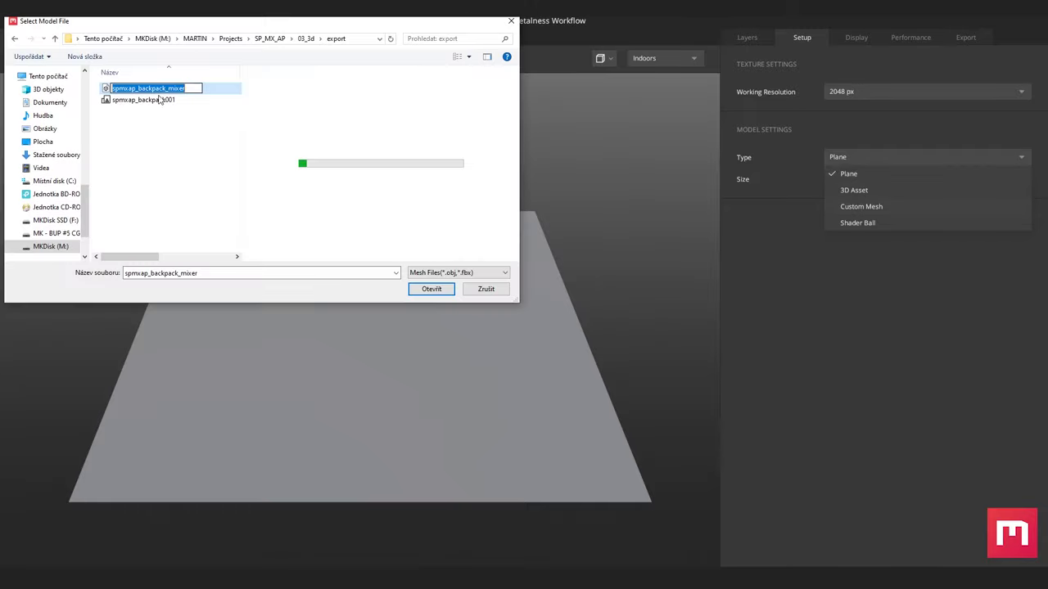
click(435, 291)
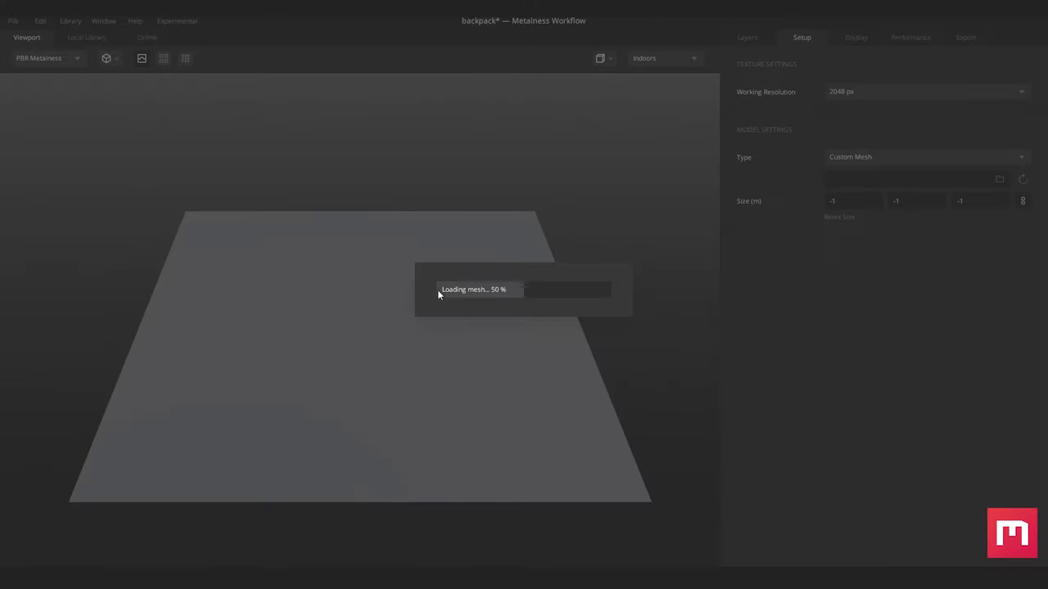
scroll(560, 310, up, 5)
scroll(560, 310, down, 5)
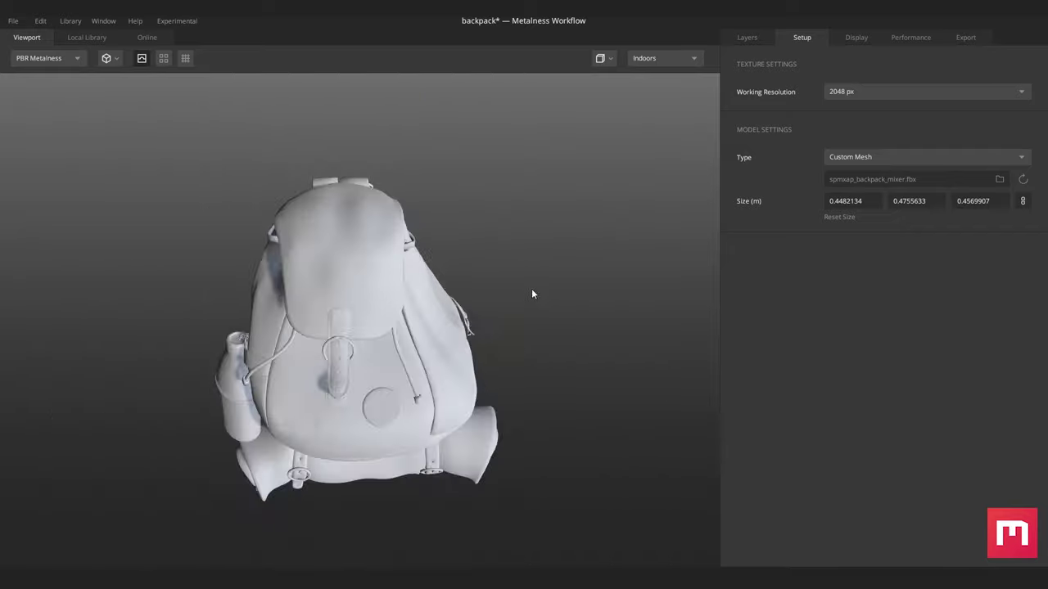
mouse_move(531, 288)
mouse_down()
mouse_move(576, 293)
mouse_move(557, 239)
mouse_move(561, 258)
mouse_move(335, 236)
mouse_move(790, 247)
mouse_move(560, 265)
mouse_up()
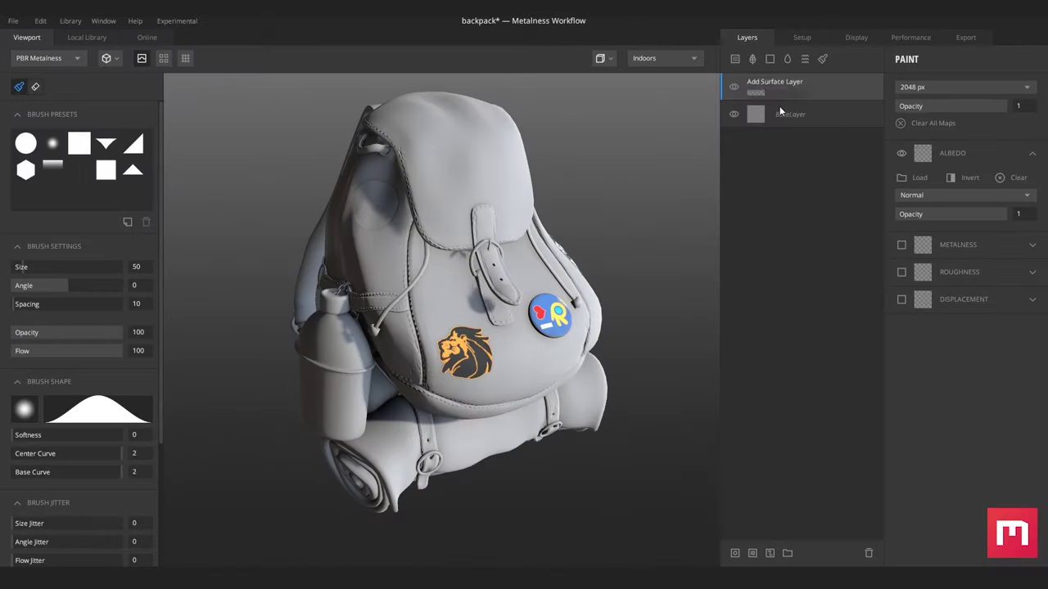
Add a Fabric Leather layer masked to the Bright Red ID, with placement scale about 0.5.
click(781, 112)
click(735, 59)
click(218, 134)
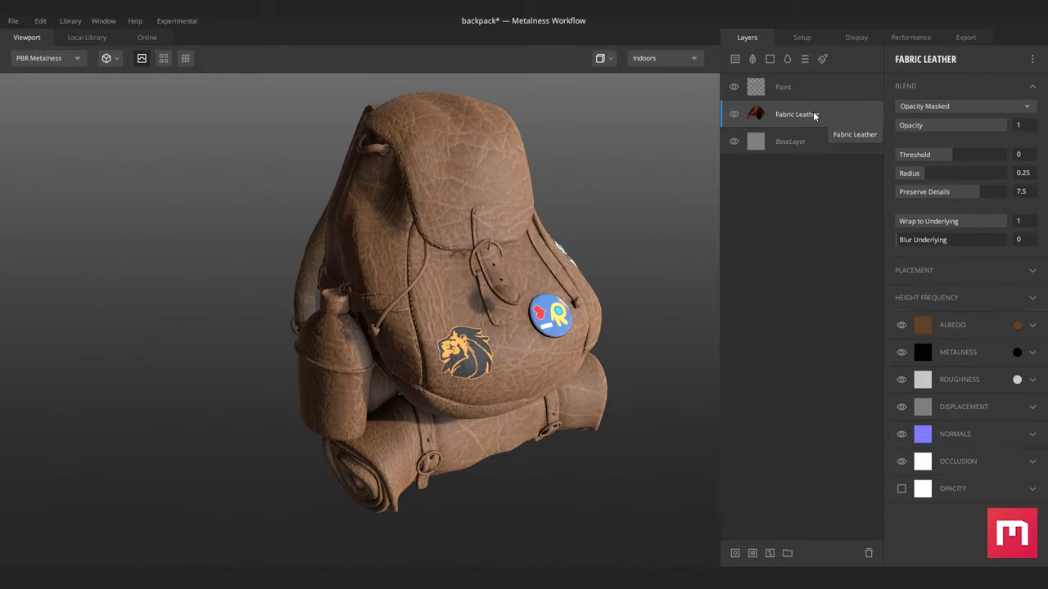
right_click(813, 113)
click(846, 270)
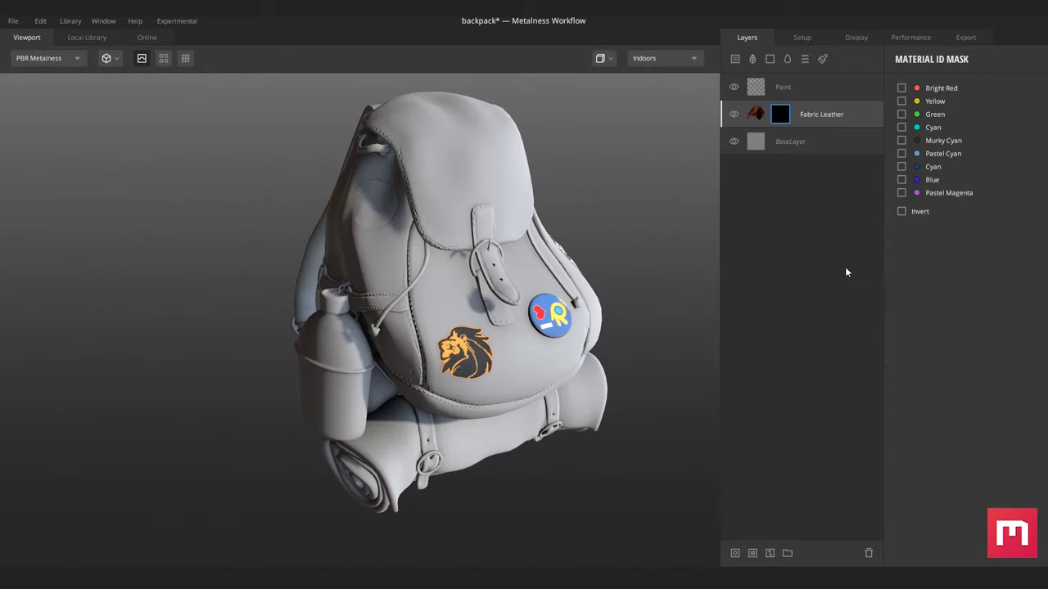
click(901, 89)
click(754, 114)
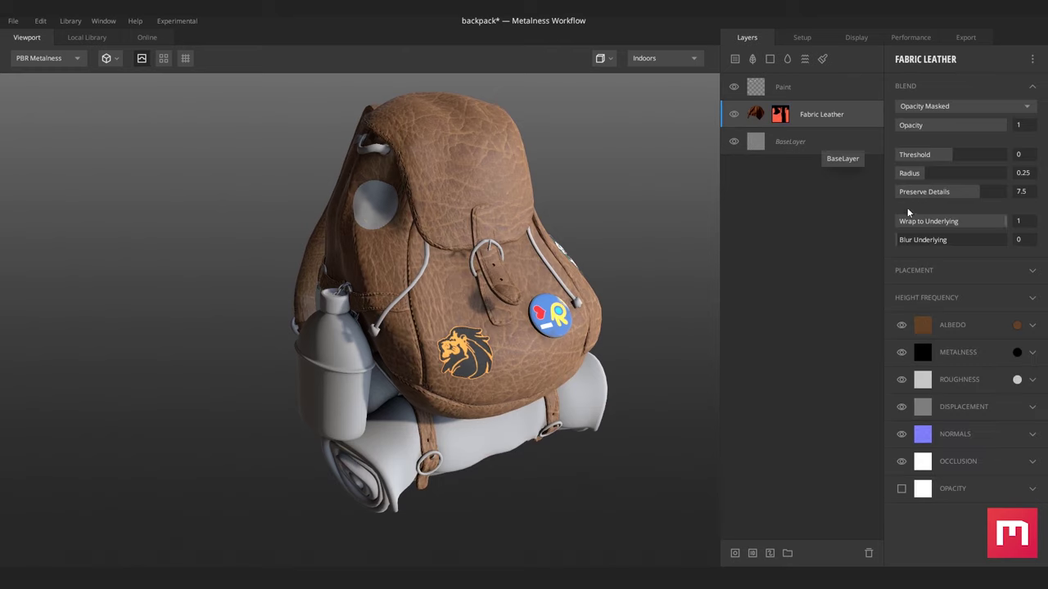
click(922, 270)
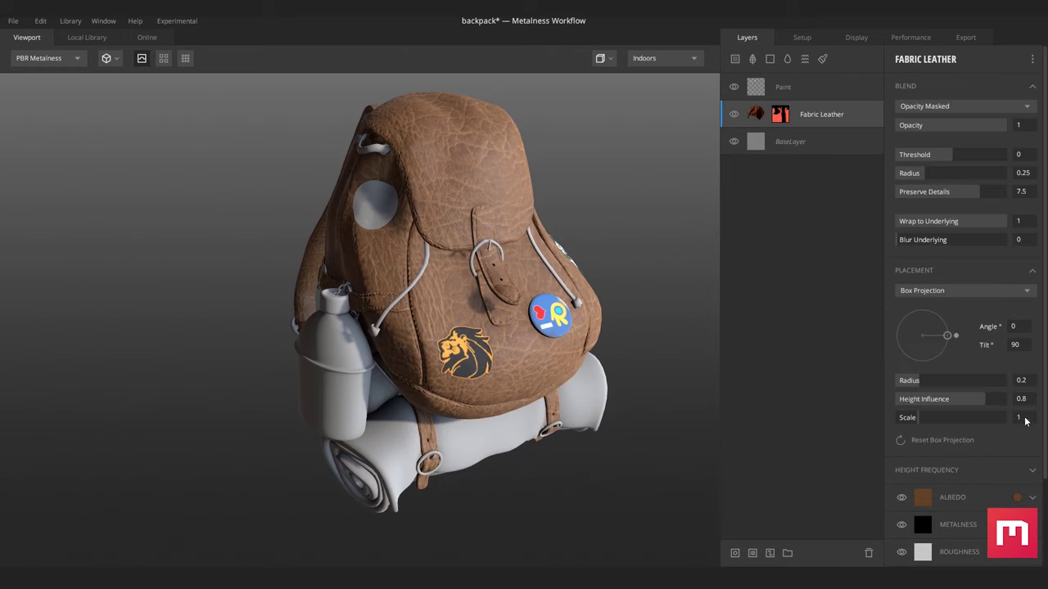
drag(1025, 421, 898, 414)
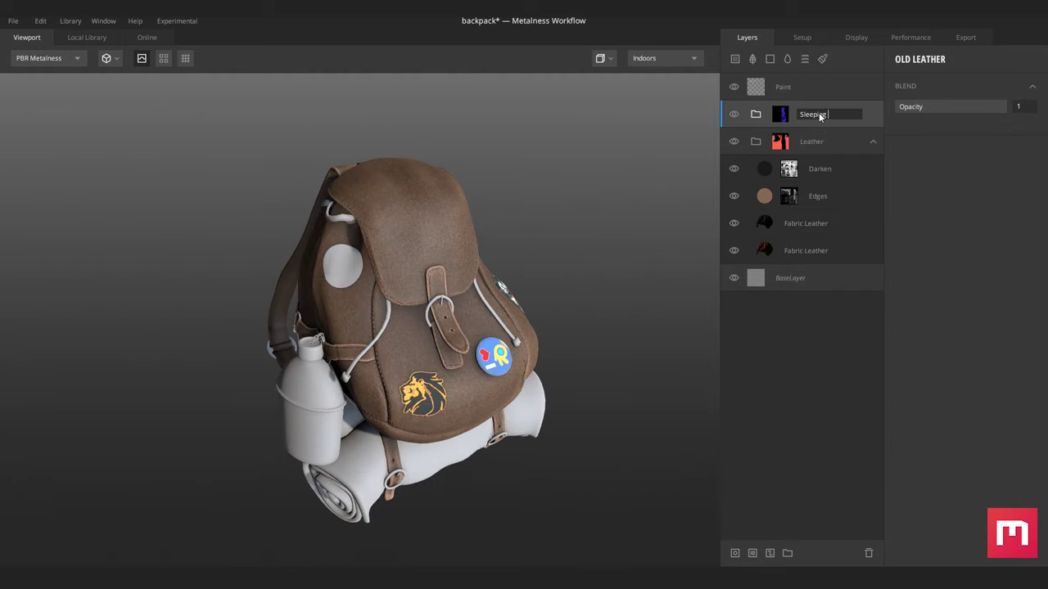
Name the group Sleeping Rag and add the Fabric Pattern surface into it.
text(g Ra)
key(Return)
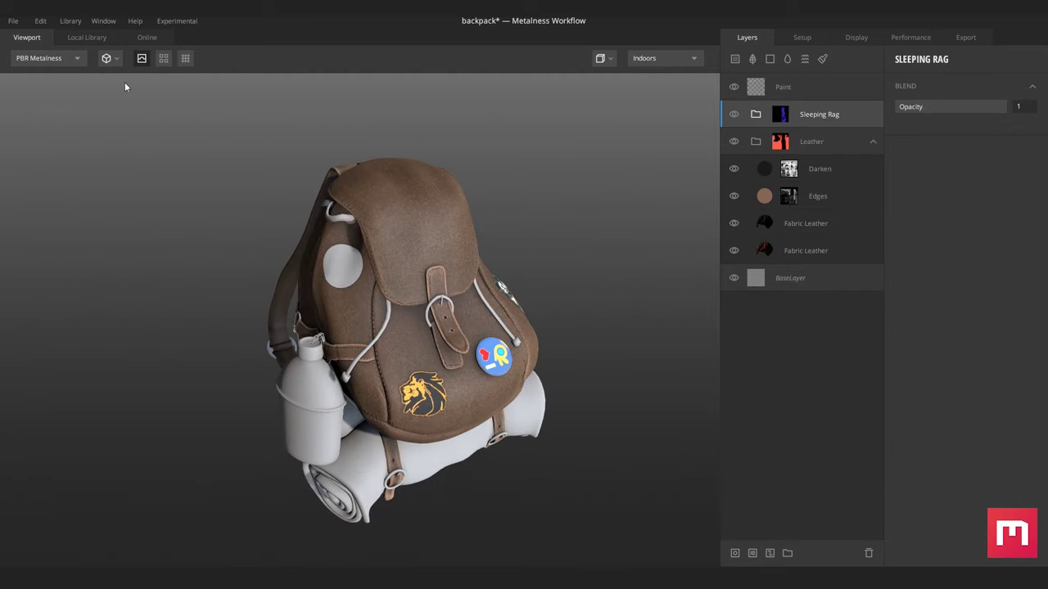
click(87, 37)
drag(205, 127, 821, 113)
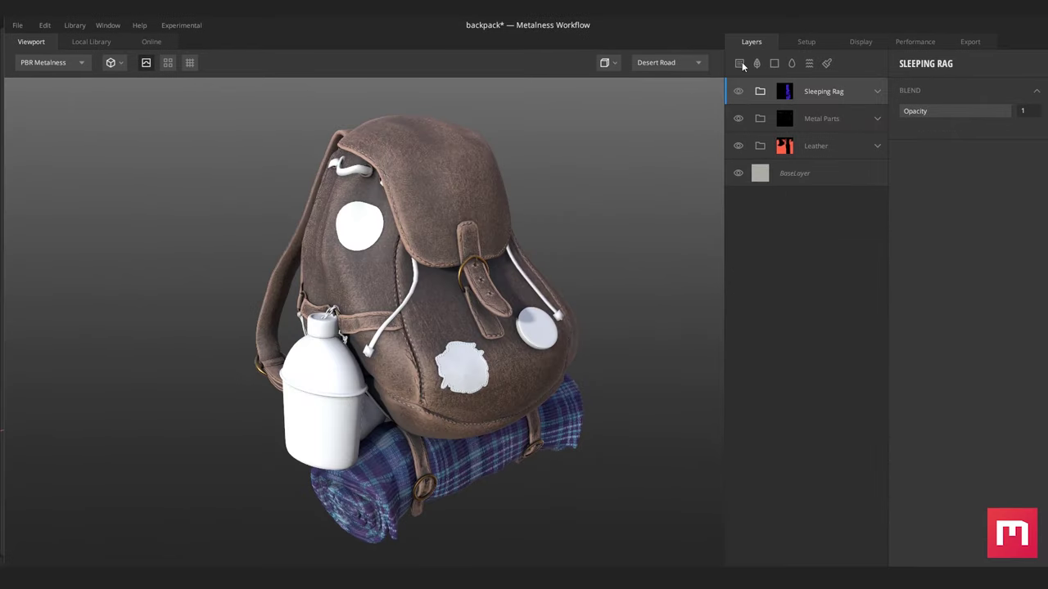
click(740, 64)
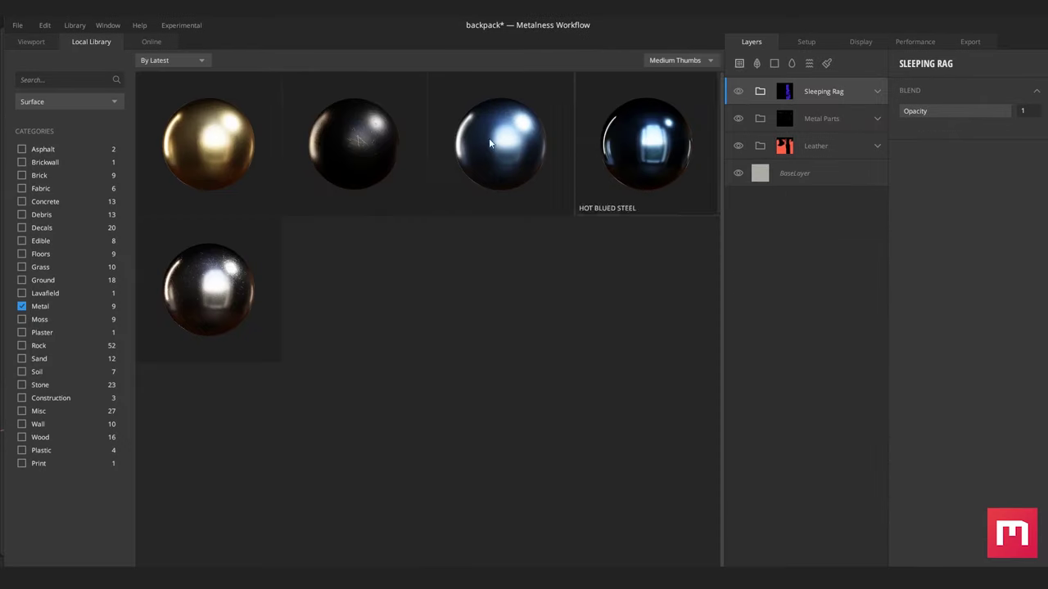
Add a Steel layer and restrict it with an ID mask to the canteen's Pastel Cyan colour.
double_click(204, 310)
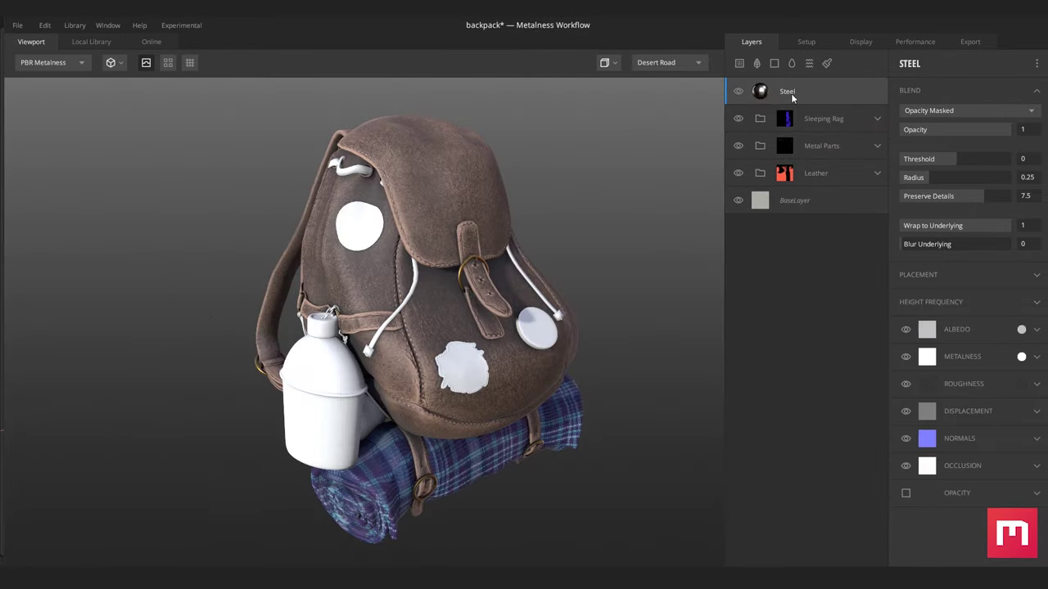
right_click(791, 93)
click(819, 250)
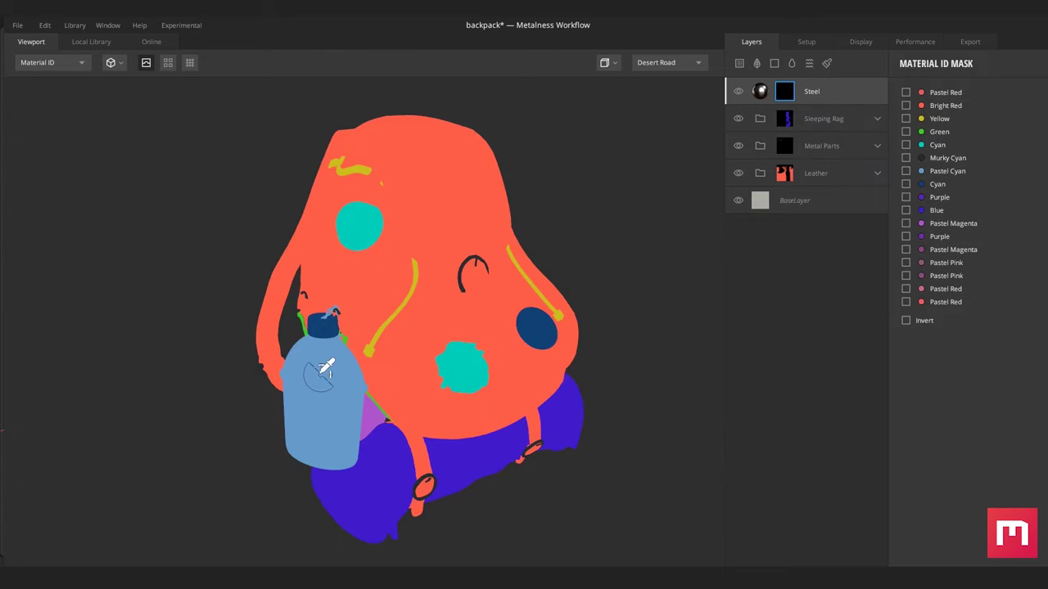
click(325, 367)
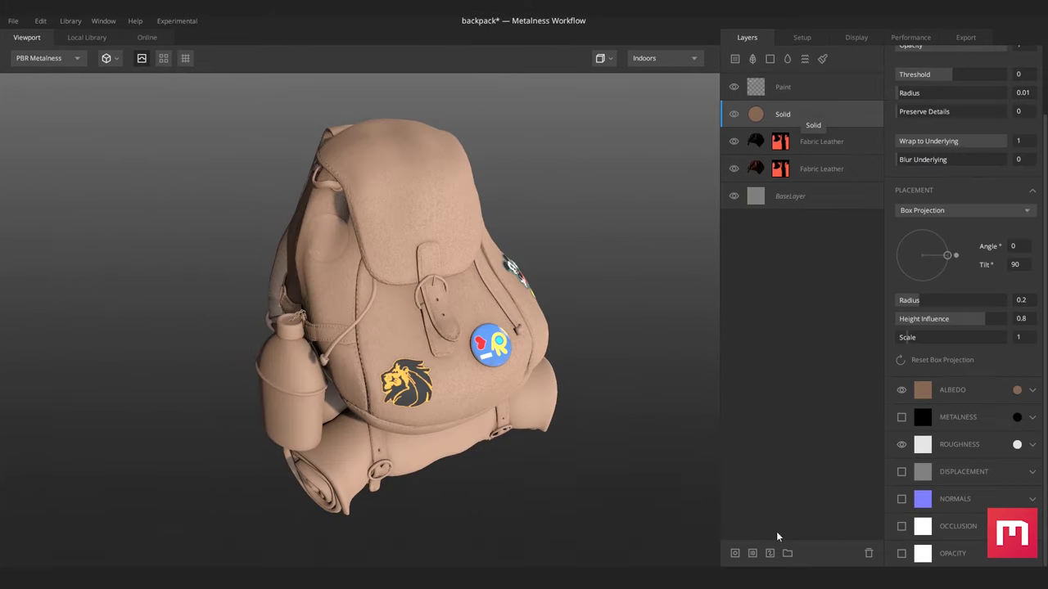
click(739, 557)
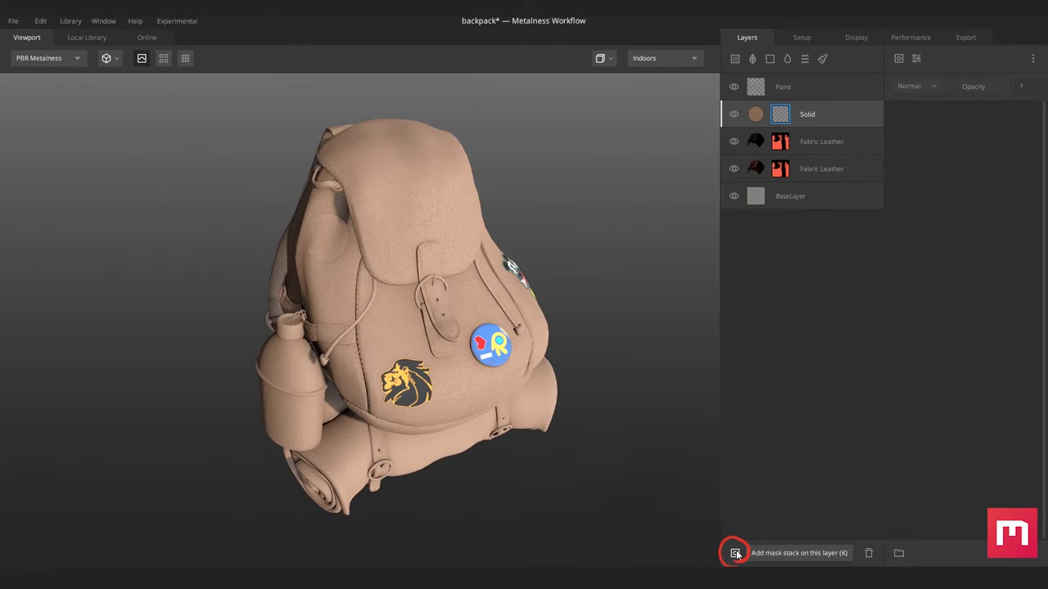
Add a Curvature mask component to the Solid layer, set to Edges Only with Tightness 0.
click(899, 59)
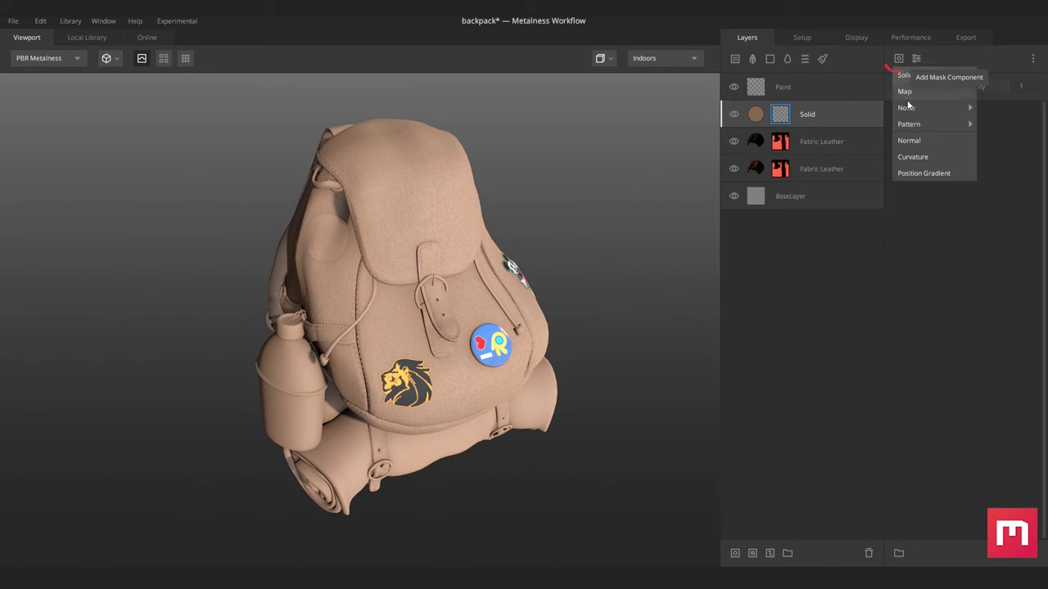
click(918, 157)
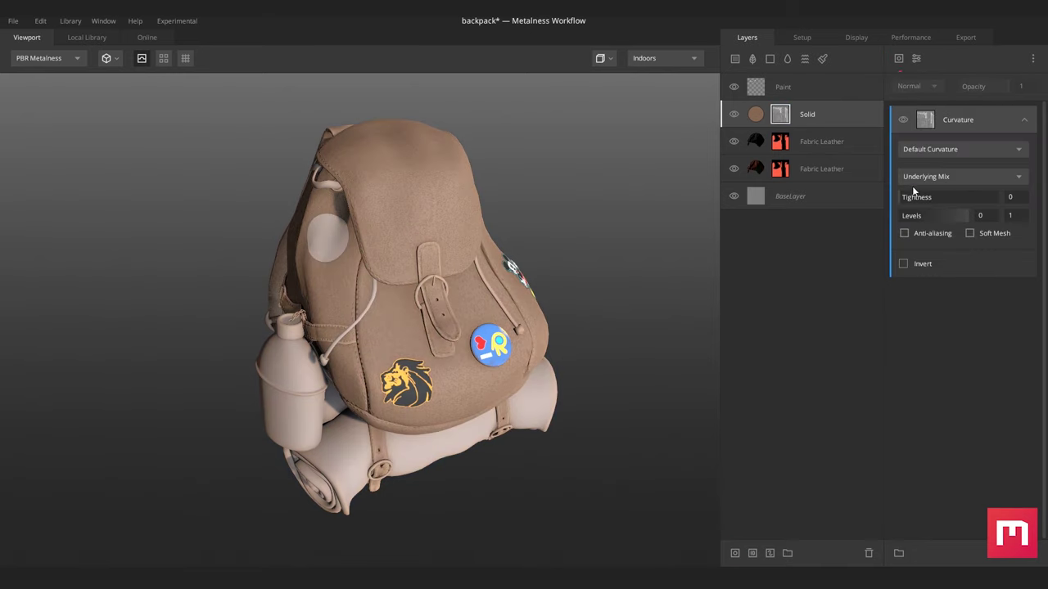
click(935, 150)
click(938, 182)
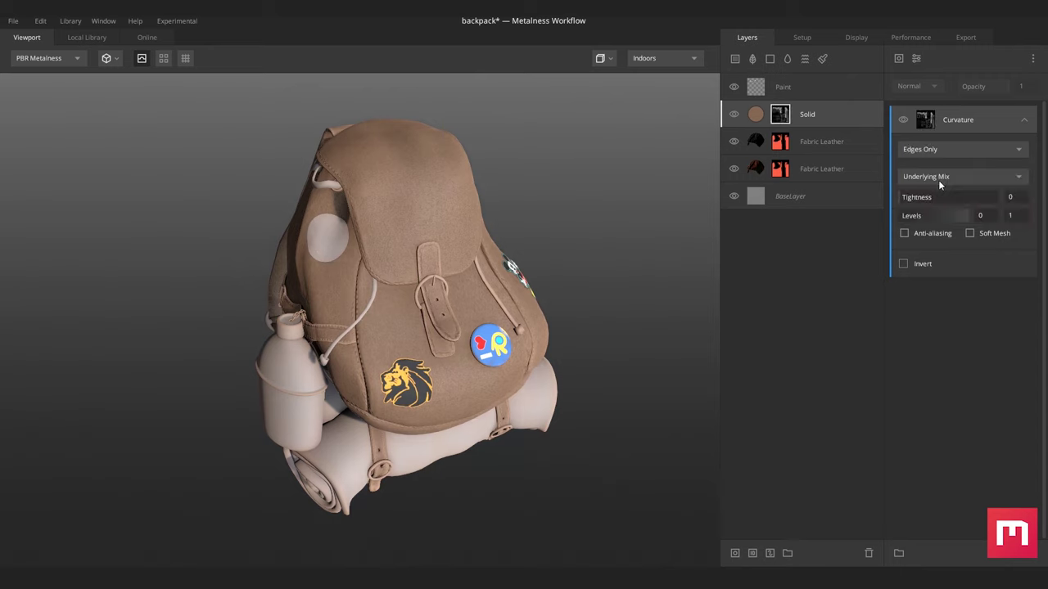
drag(933, 202, 892, 198)
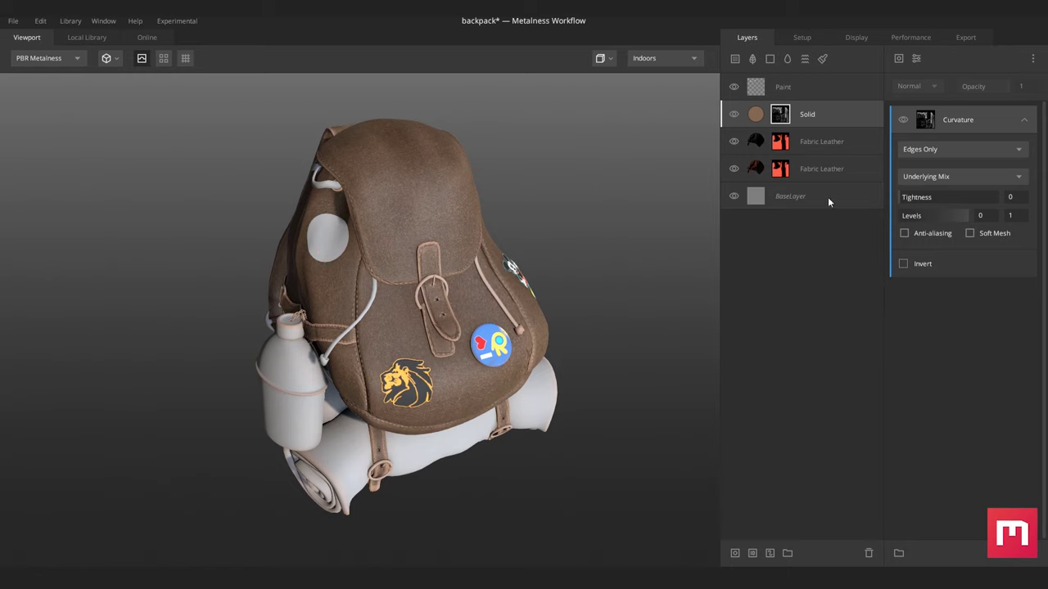
click(914, 59)
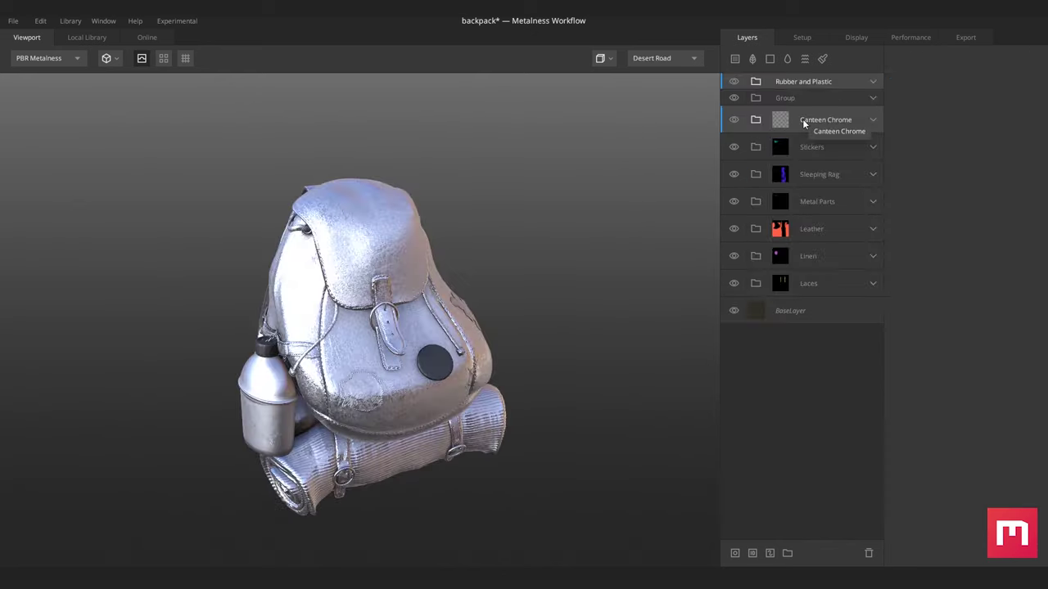
Move Canteen Chrome into a group named Canteen, ID-masked to the canteen's colour.
drag(798, 113, 790, 86)
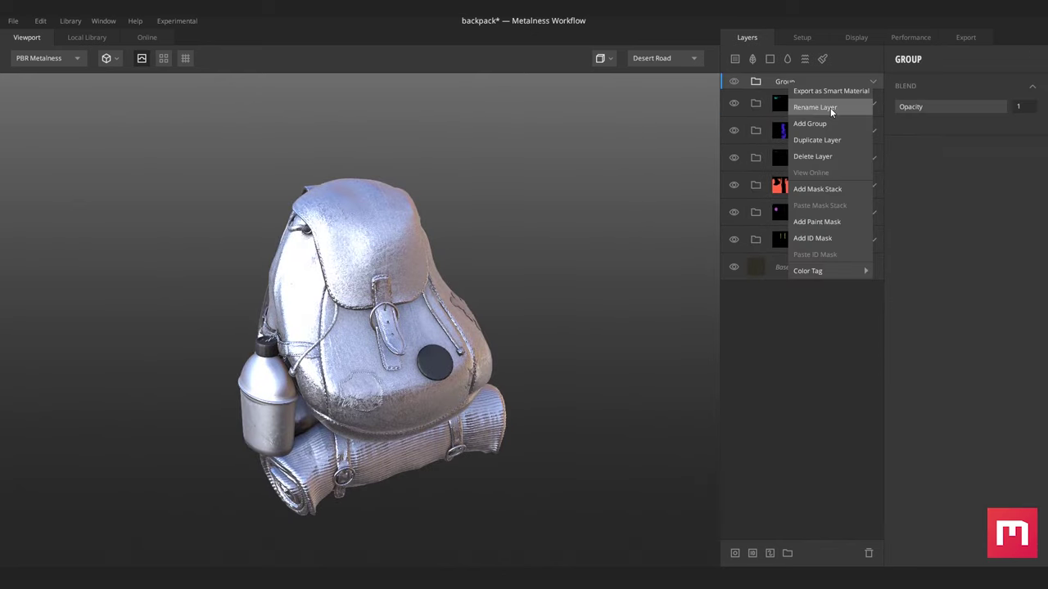
text(Canteen)
key(Return)
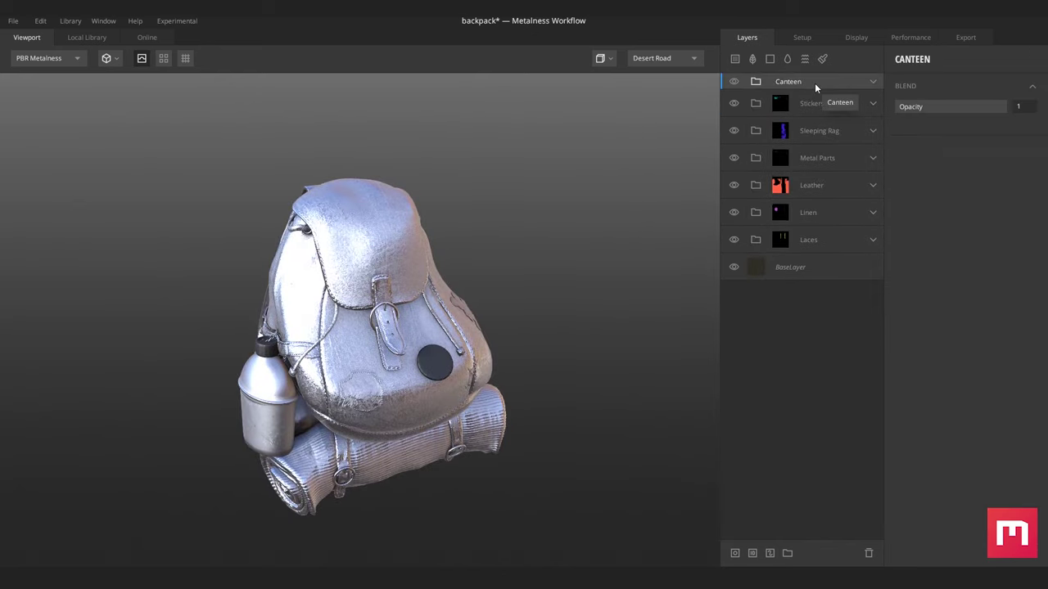
right_click(814, 83)
click(860, 243)
click(268, 394)
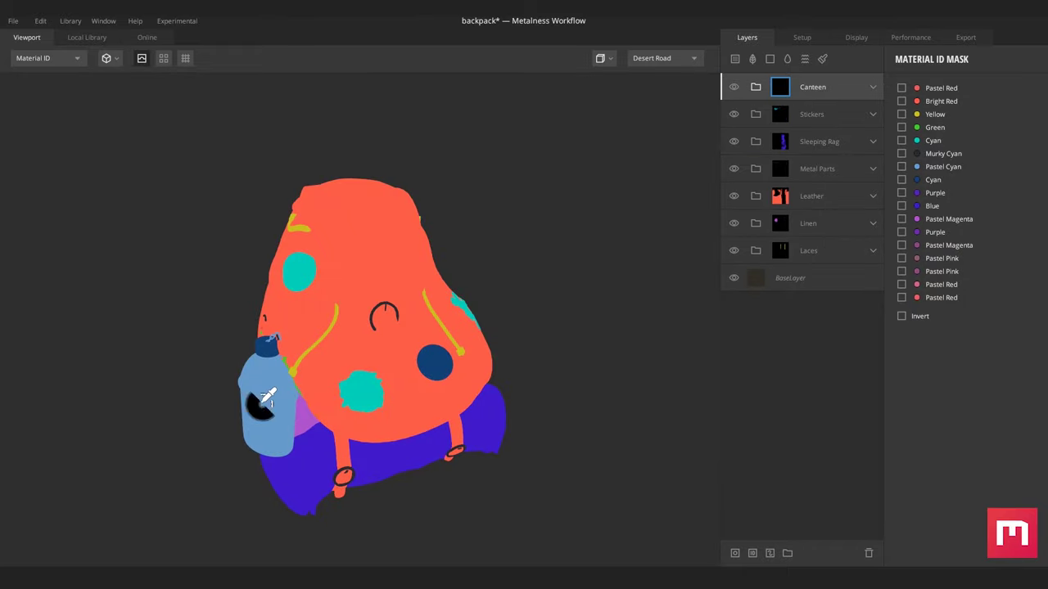
Create a Bull Leather Damaged group and export it as a smart material.
click(733, 87)
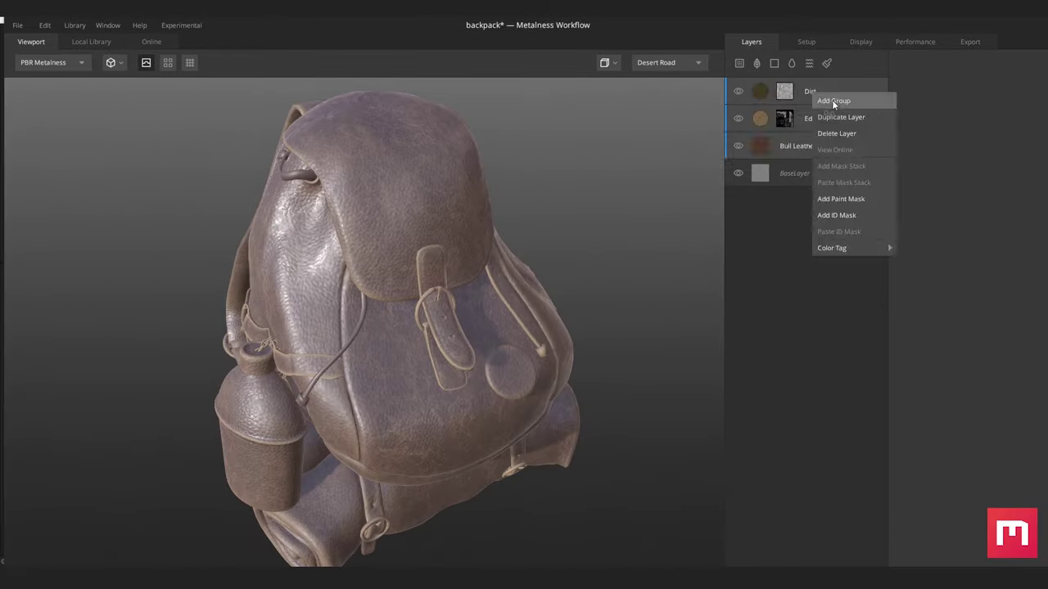
click(830, 96)
text(Bull Leather)
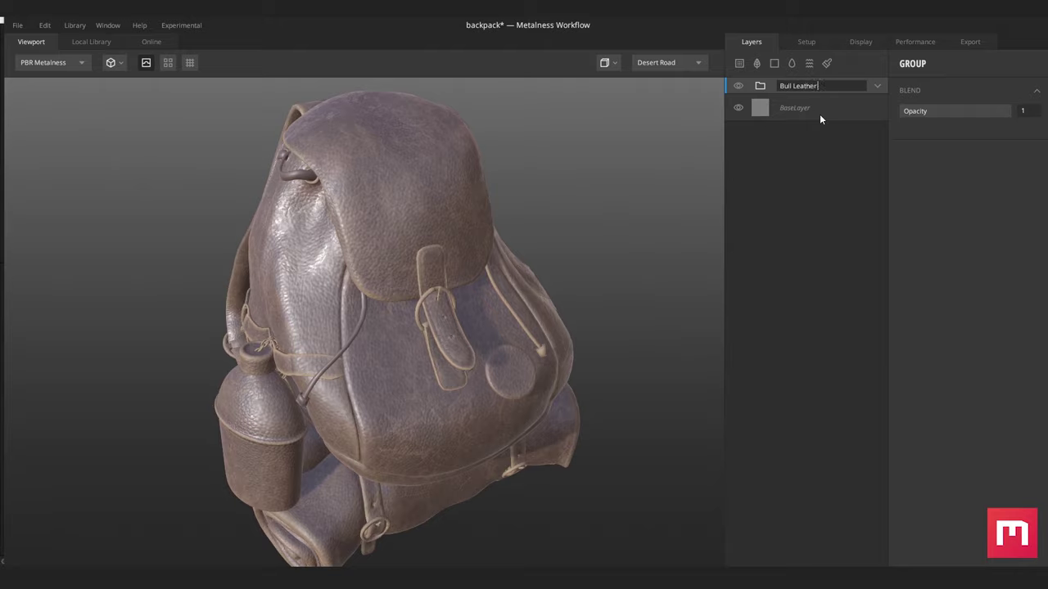
text( Damaged)
key(Return)
right_click(794, 86)
click(846, 94)
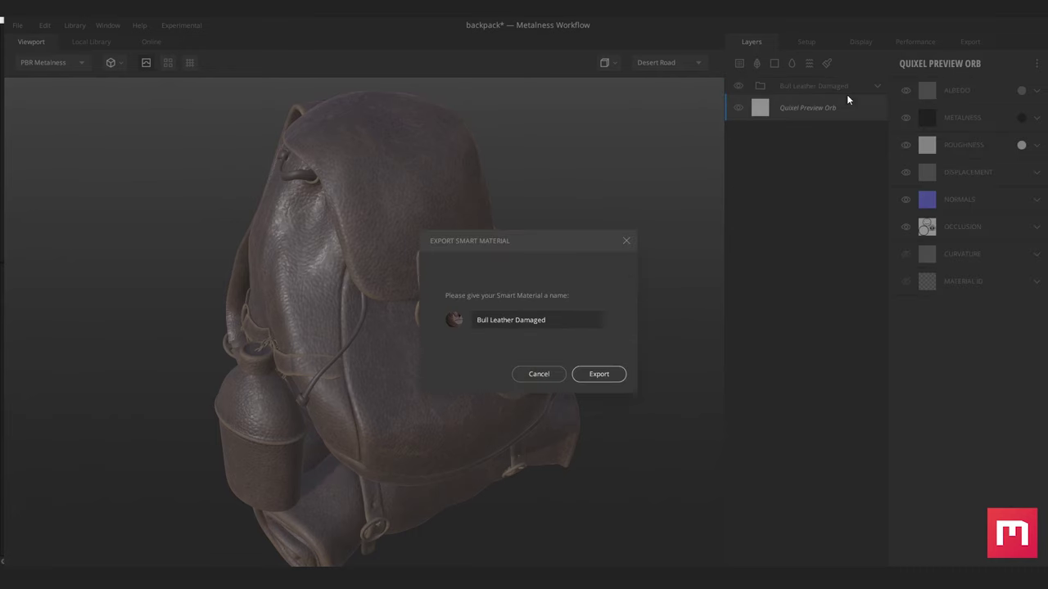
click(598, 374)
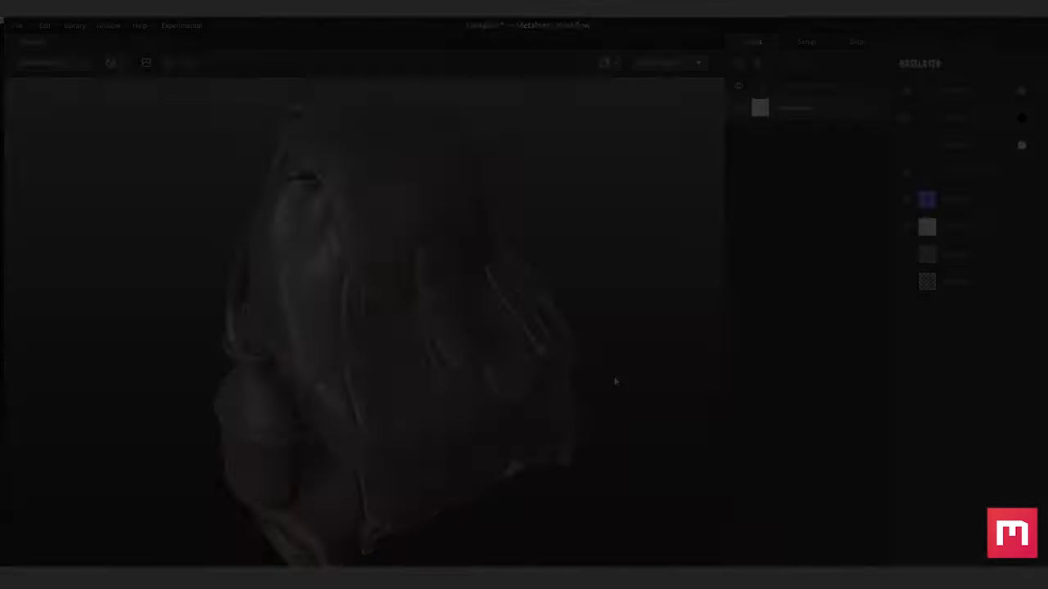
drag(456, 303, 449, 391)
Scratch four vertical tally marks on the canteen, redoing the long one, then cross them horizontally.
drag(467, 323, 460, 409)
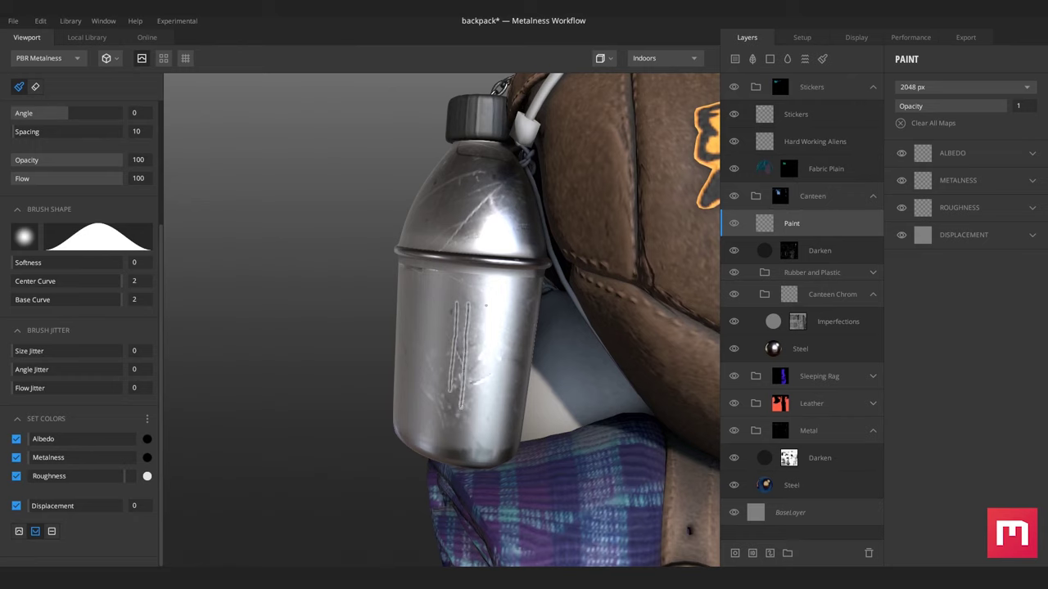
drag(484, 298, 476, 396)
key(ctrl+z)
drag(483, 304, 477, 379)
drag(500, 300, 495, 401)
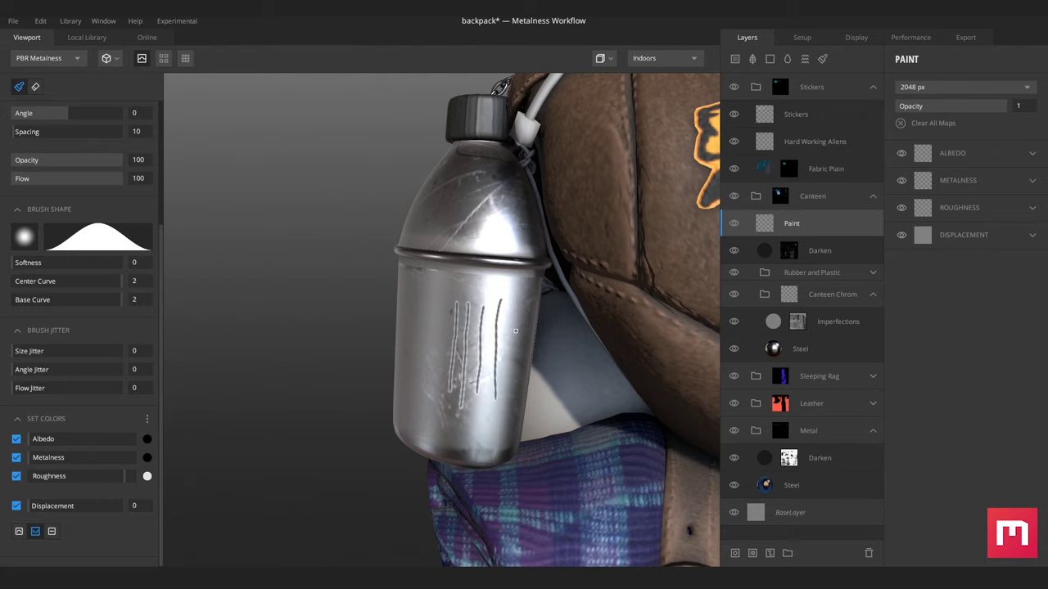
drag(442, 355, 474, 354)
key(f)
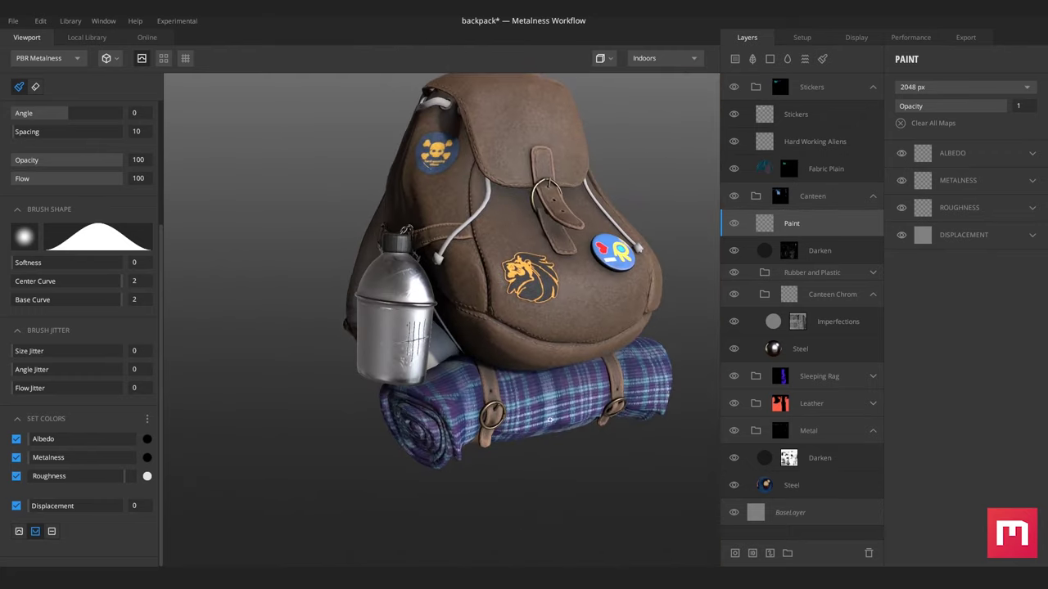
scroll(549, 419, up, 5)
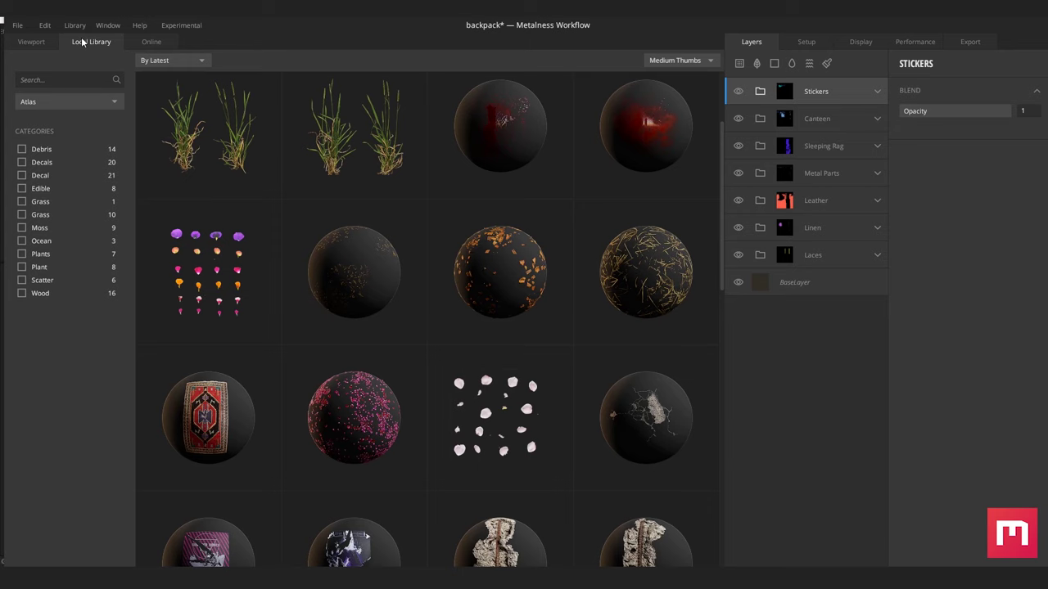
Add a High Velocity Blood Spatter layer with Tiling placement rotated -90 degrees.
click(654, 148)
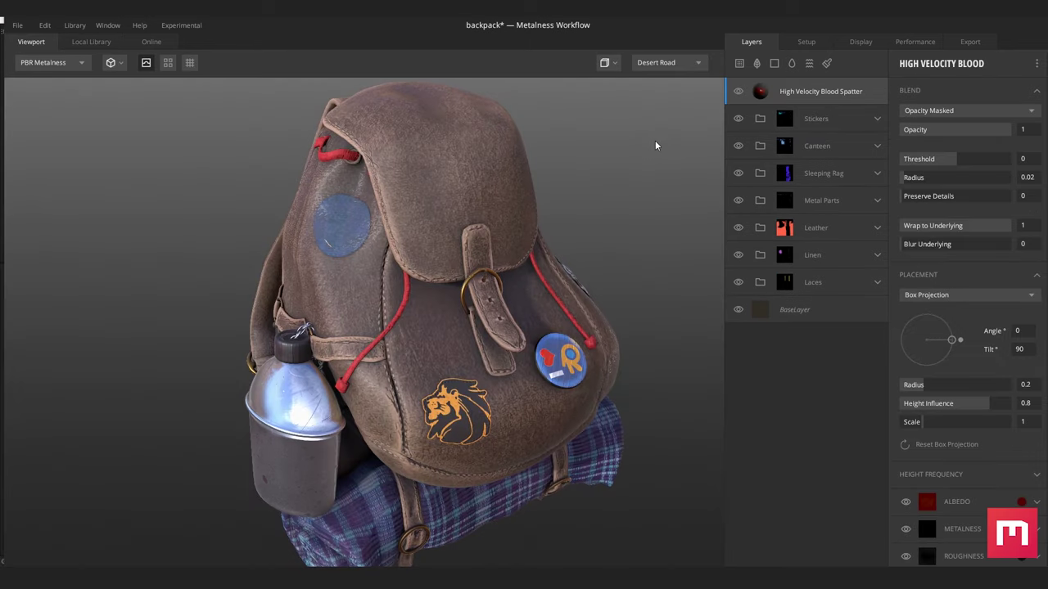
click(961, 298)
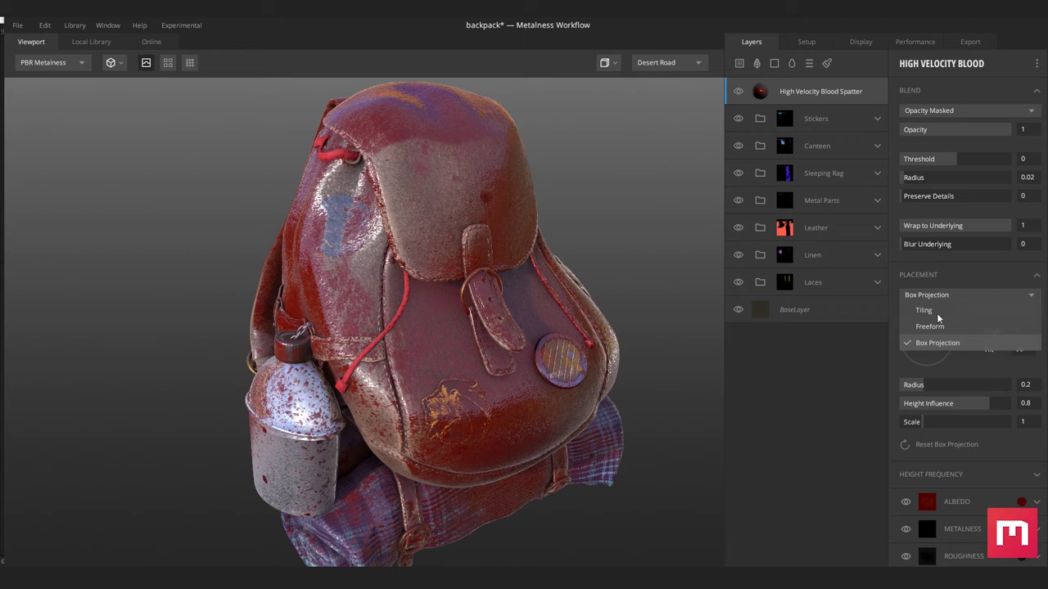
click(914, 311)
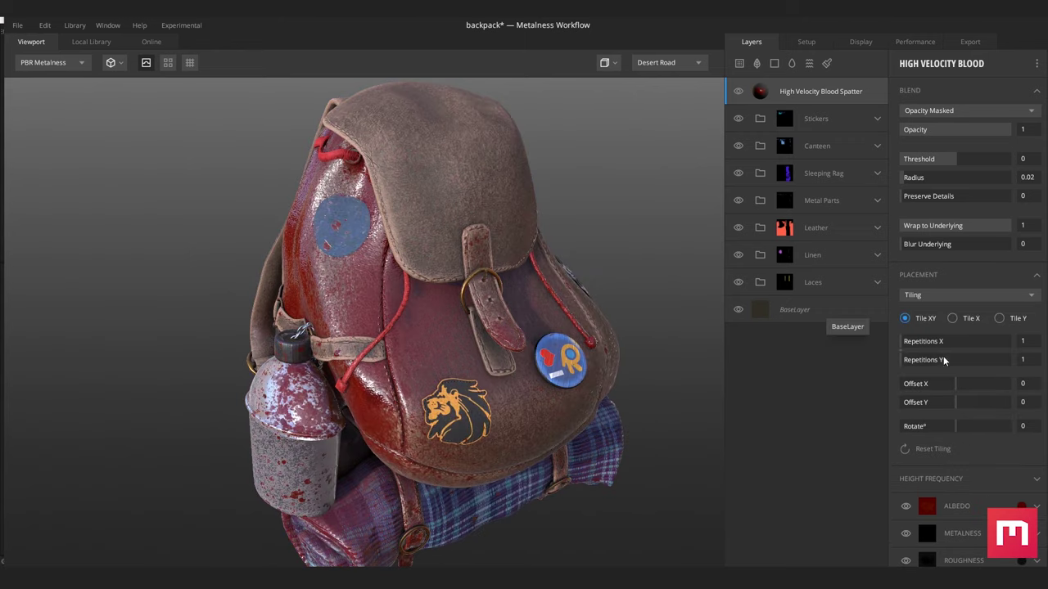
click(934, 426)
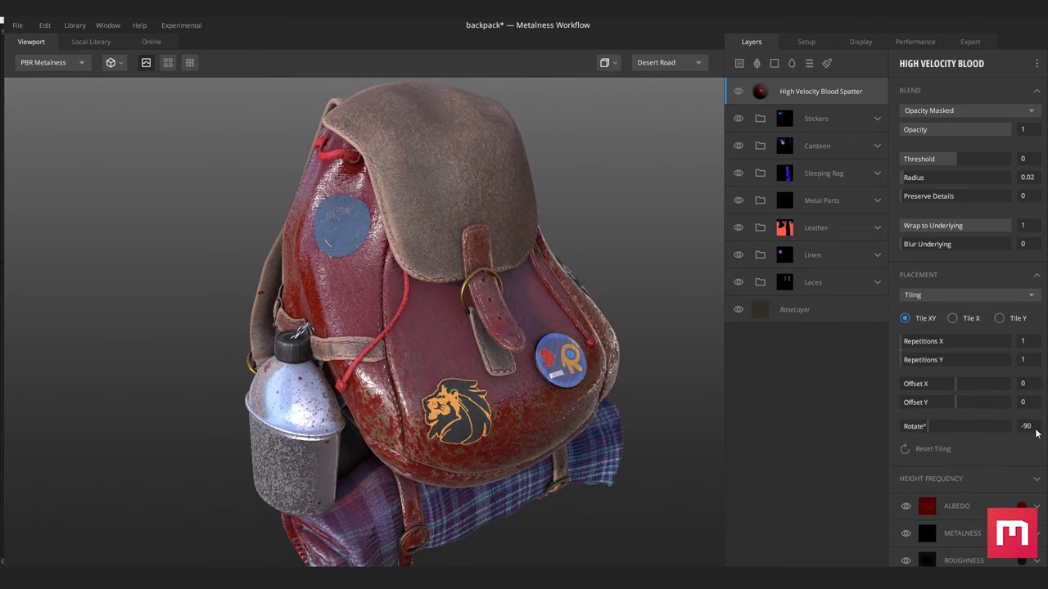
scroll(1035, 434, down, 1)
Darken the spatter's albedo, adjust its roughness colour, offset it to X 0.443, Y 0.164, and lower opacity.
click(1020, 528)
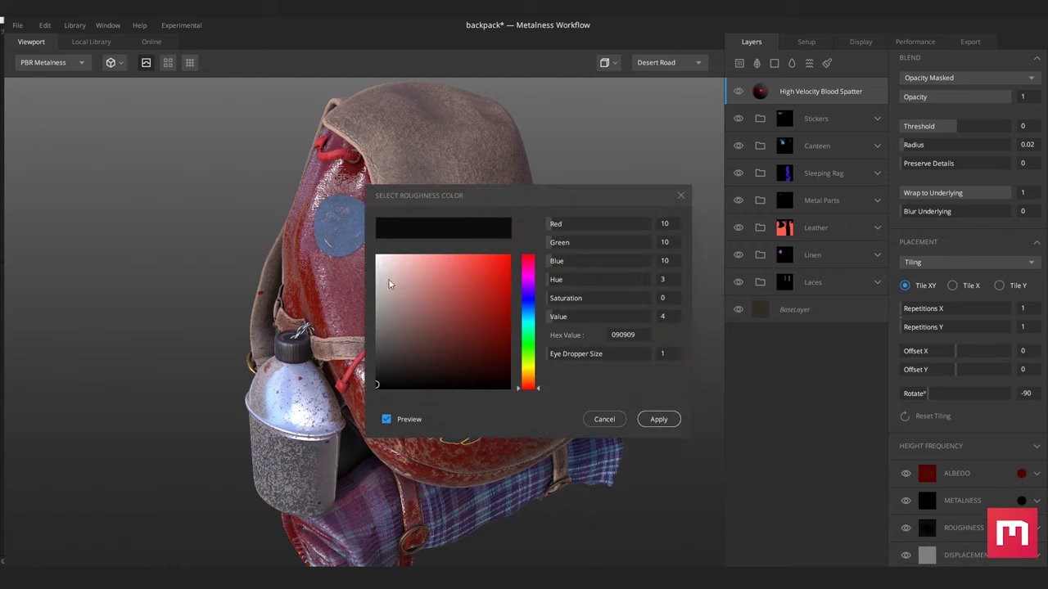
click(658, 419)
click(1020, 473)
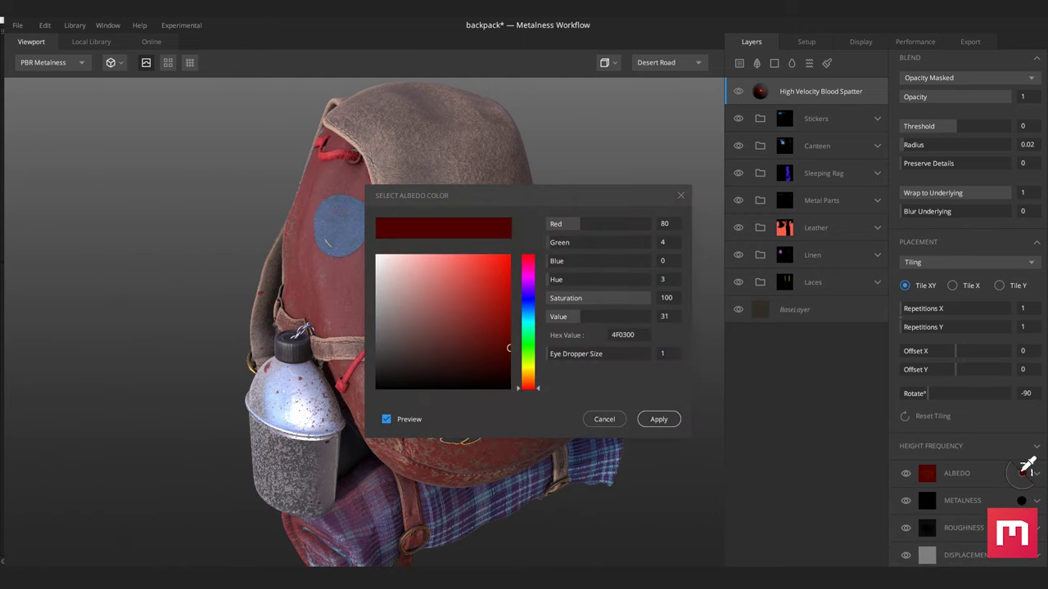
click(403, 369)
click(658, 418)
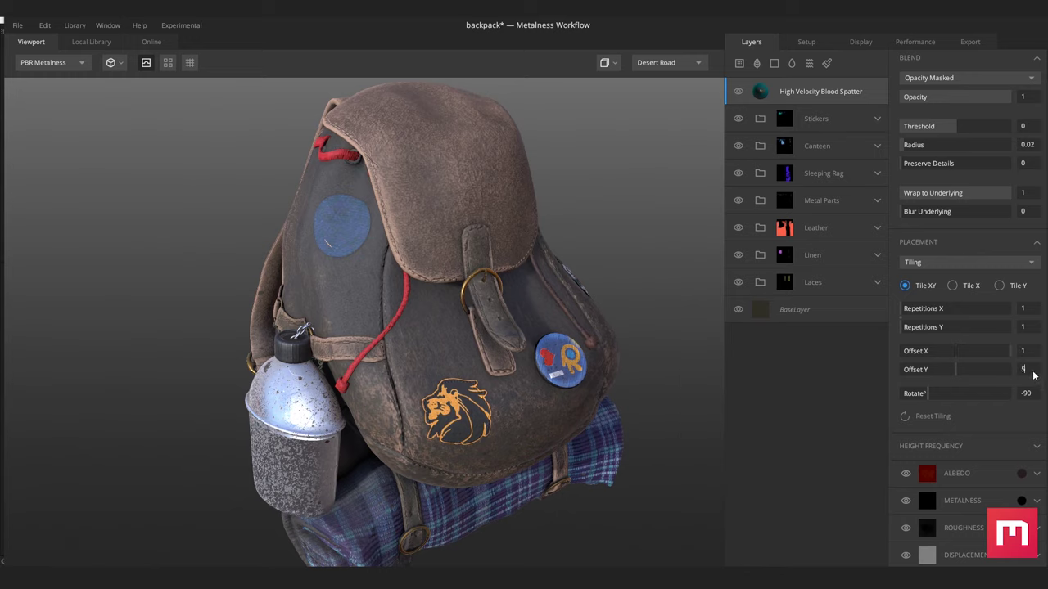
click(963, 369)
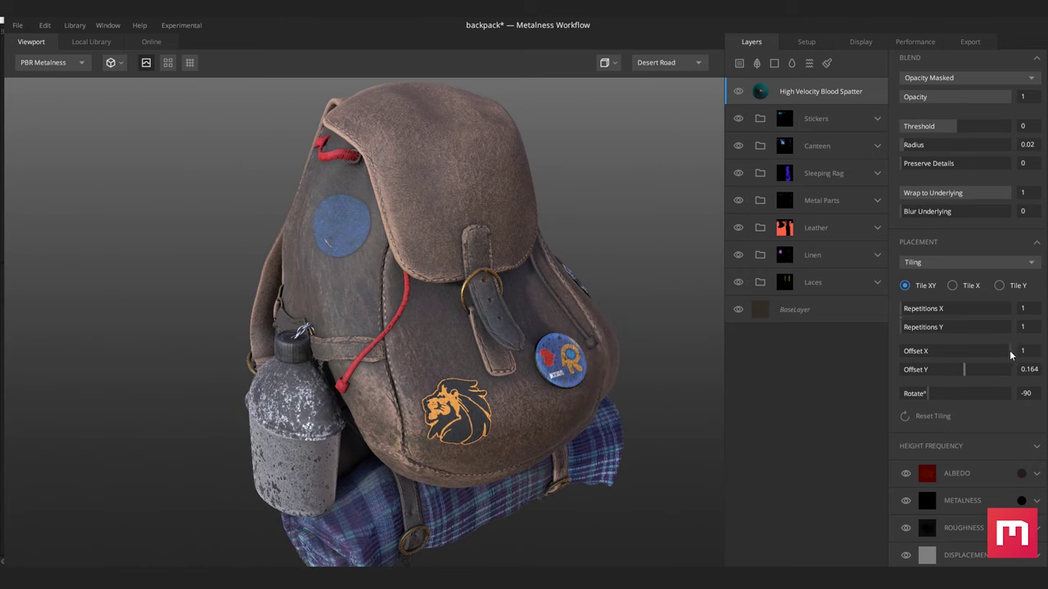
drag(1010, 354, 980, 351)
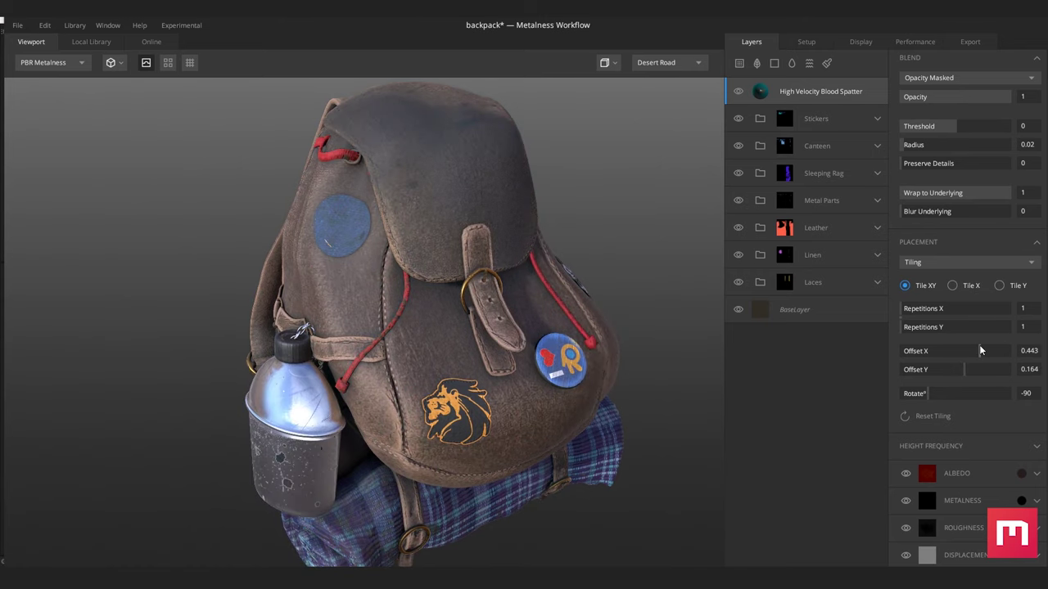
scroll(972, 370, down, 1)
drag(1010, 87, 936, 115)
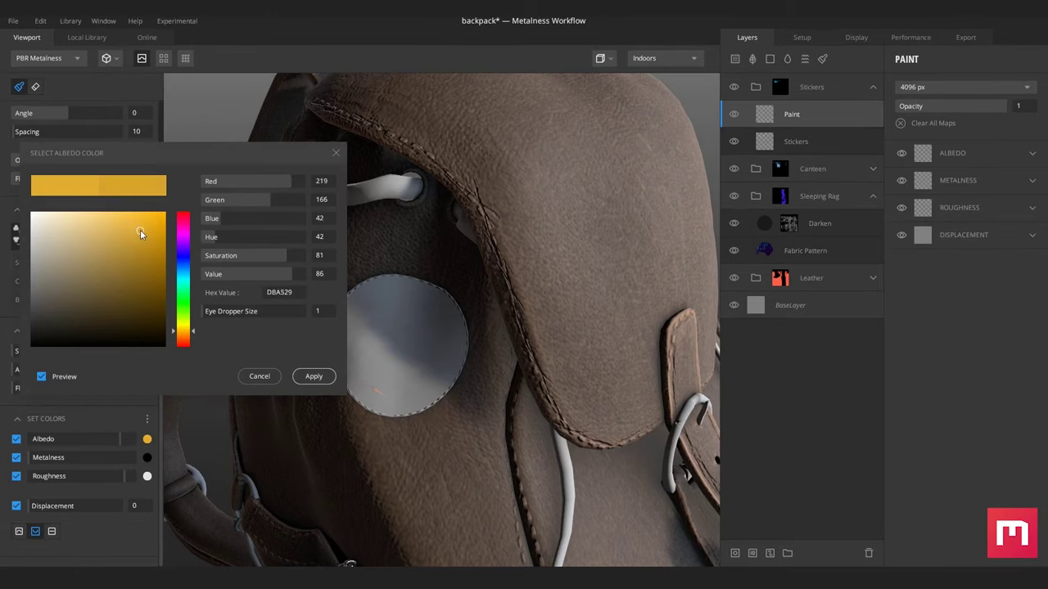
Stamp a yellow skull sticker onto the backpack's round patch.
drag(141, 235, 139, 234)
click(312, 375)
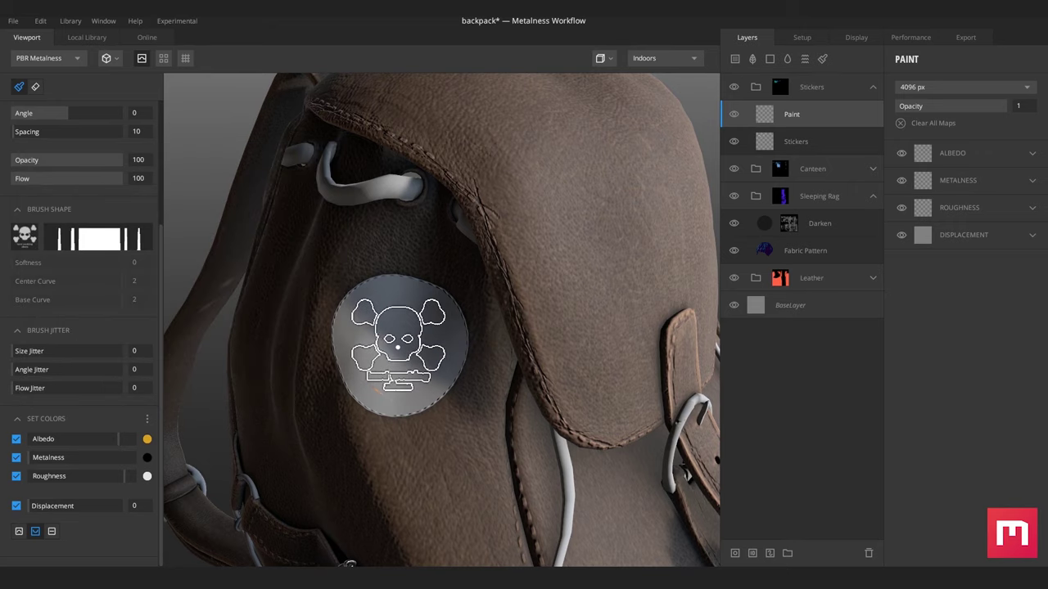
click(398, 344)
alt+drag(537, 393, 491, 429)
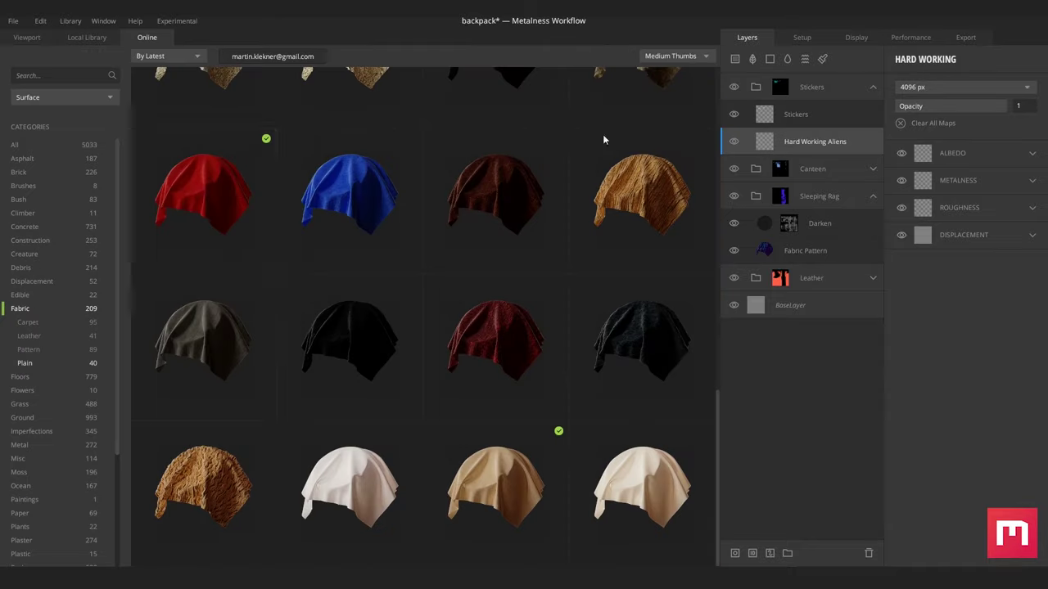
Add a Fabric Plain layer behind the sticker and tint its albedo dark blue.
drag(203, 197, 823, 162)
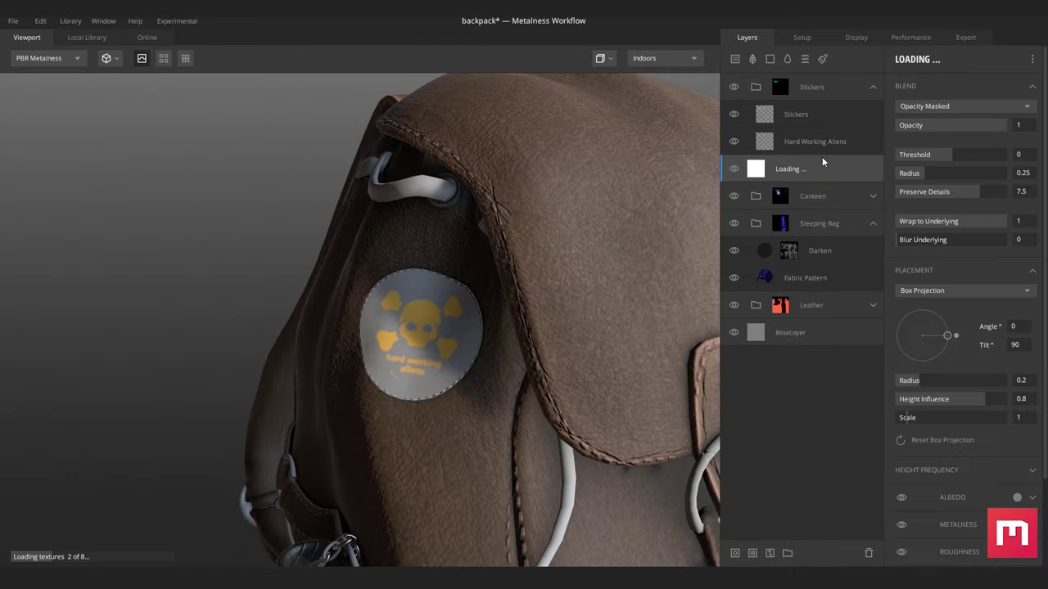
click(803, 137)
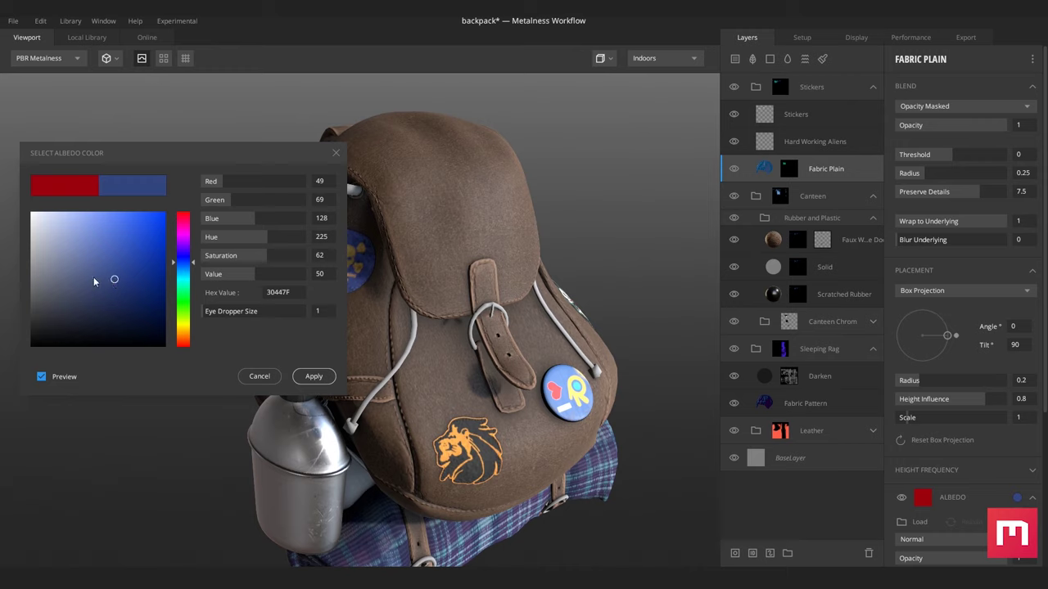
drag(96, 281, 115, 307)
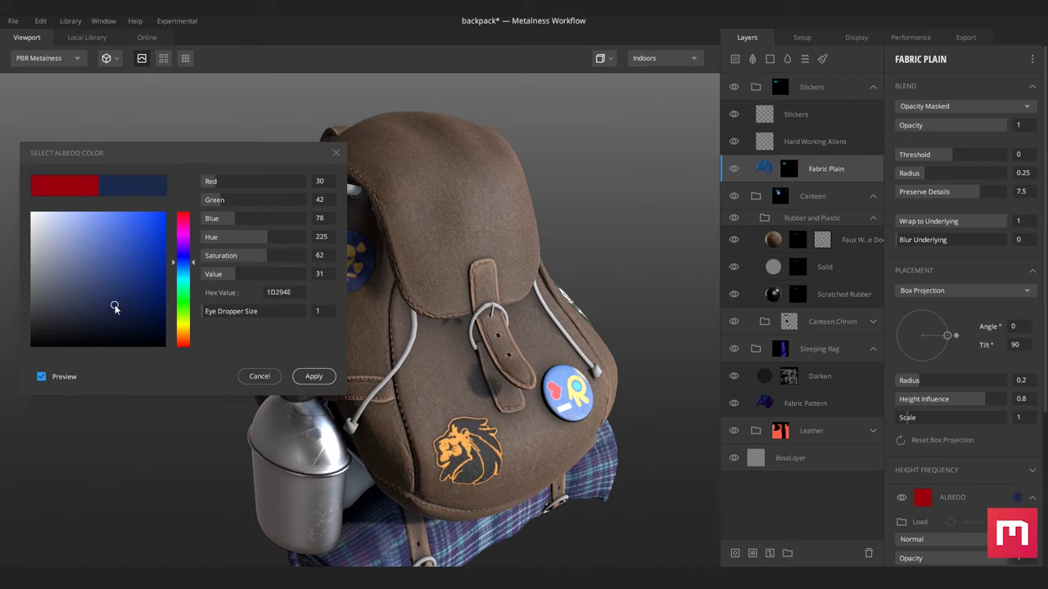
drag(190, 272, 186, 271)
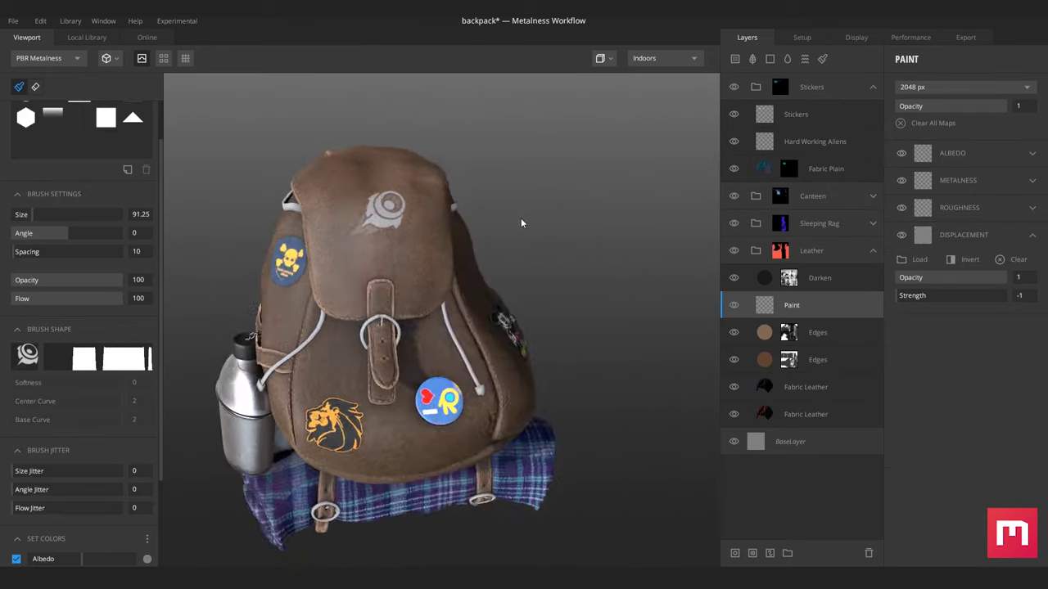
Drag Fabric Plain from the Local Library into the layer stack above the Laces group.
scroll(519, 245, up, 5)
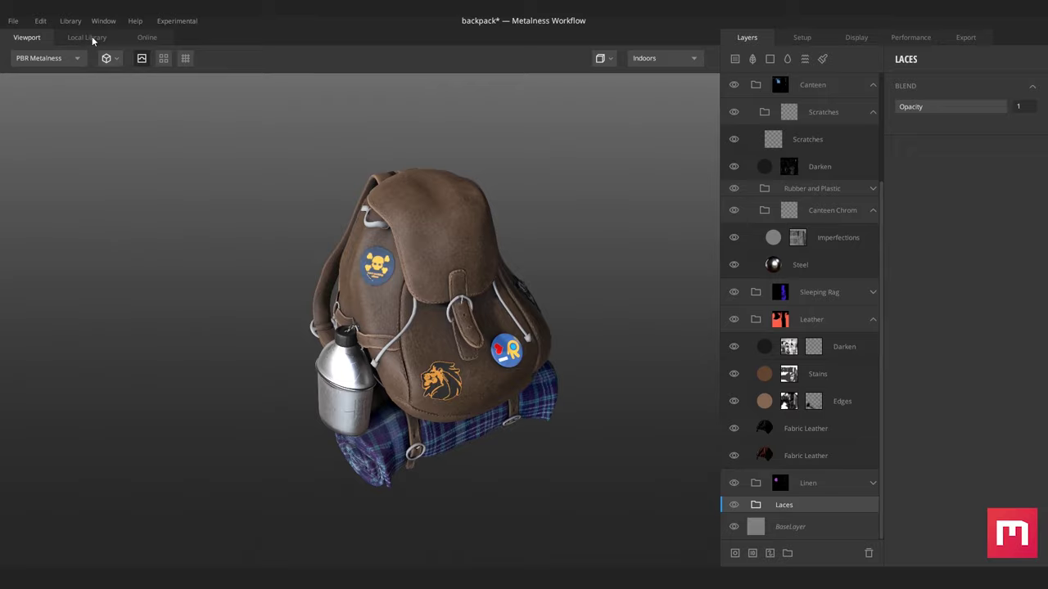
click(90, 38)
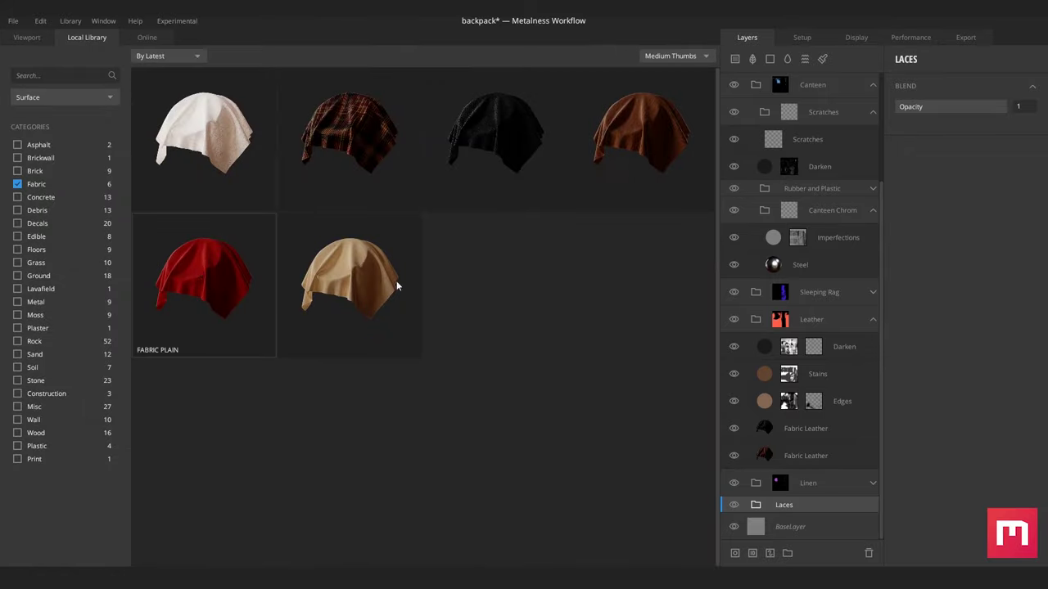
drag(397, 285, 839, 510)
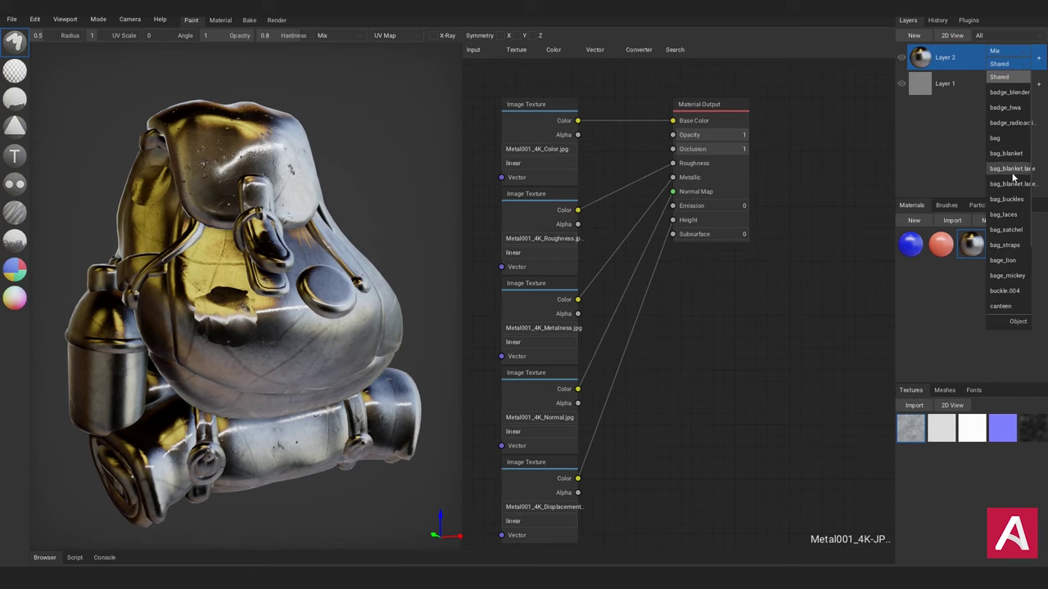
Limit Layer 2 to the canteen object and set the texture scale to 2 by 0.65.
click(1002, 306)
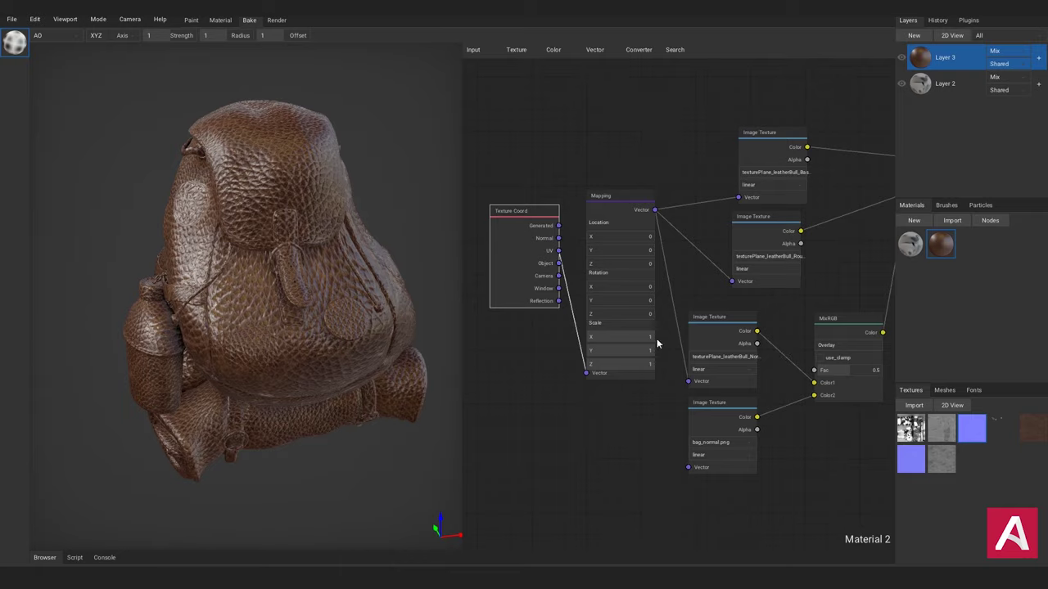
drag(640, 355, 645, 356)
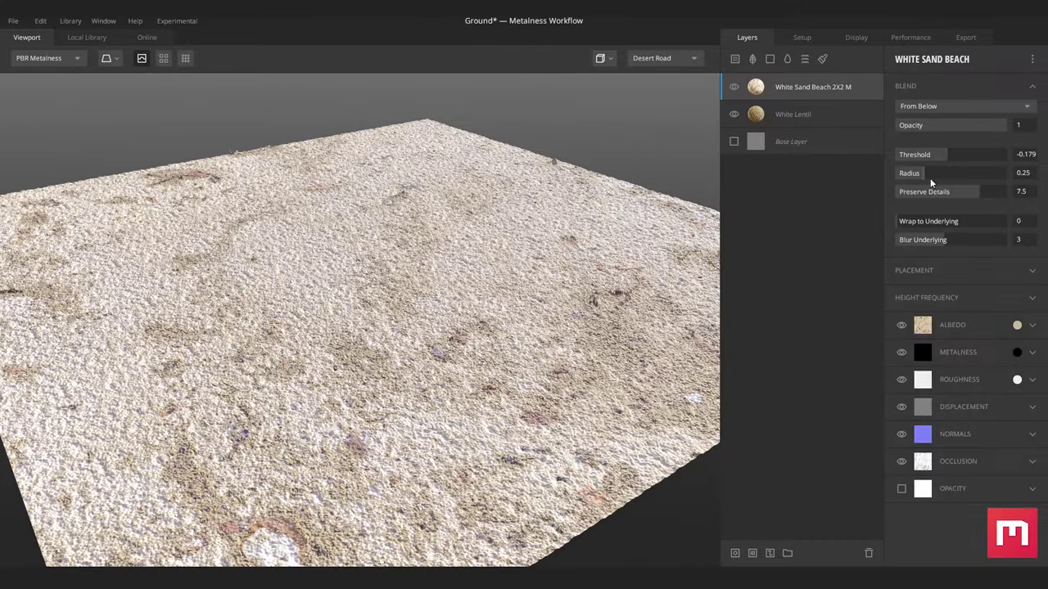
Lower White Sand Beach's threshold, turn off White Lentil normals, and add Fabric Leather to the backpack.
drag(929, 178, 944, 160)
click(792, 114)
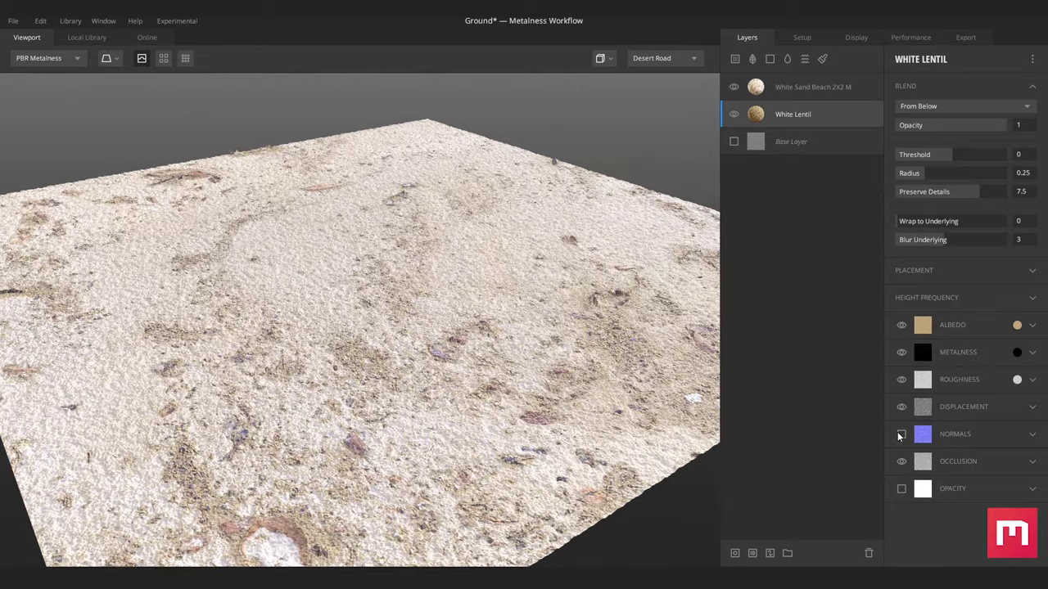
click(901, 434)
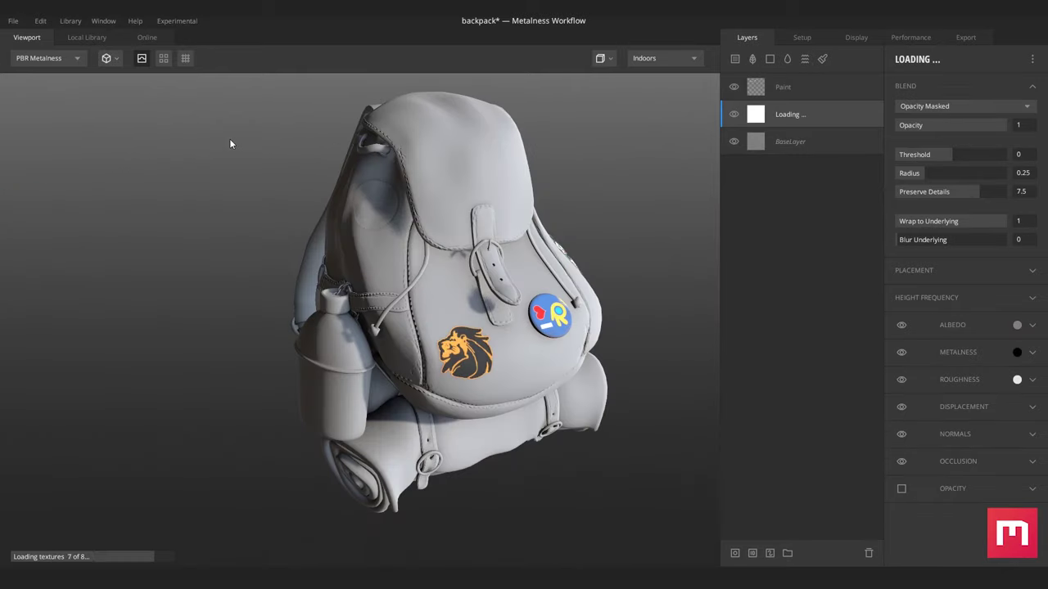
right_click(814, 116)
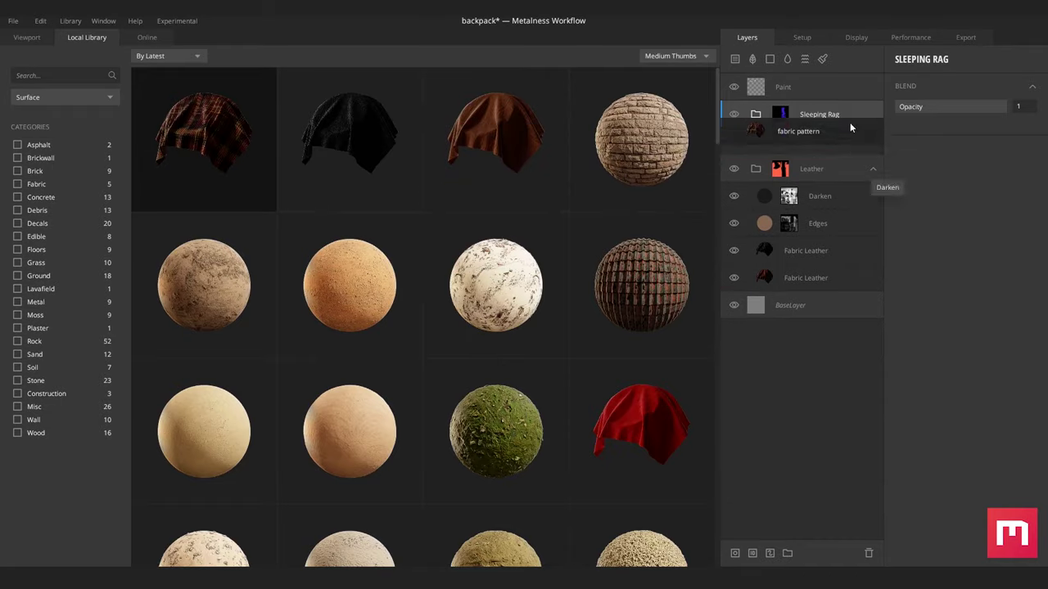
drag(850, 122, 830, 131)
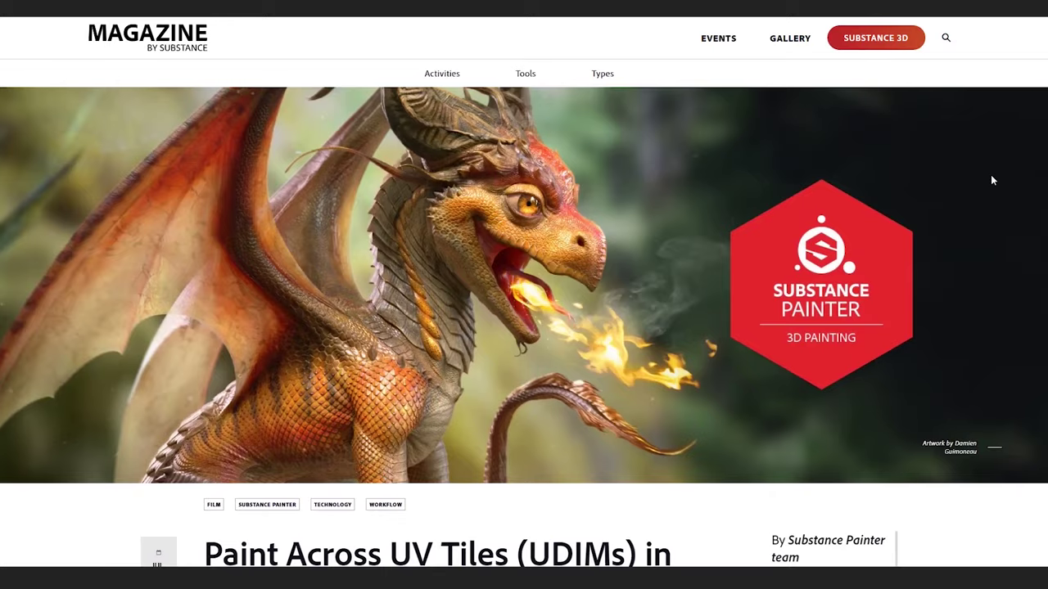
Scroll the UV Tiles article down to its introduction and the Get Substance Painter button.
scroll(990, 187, down, 3)
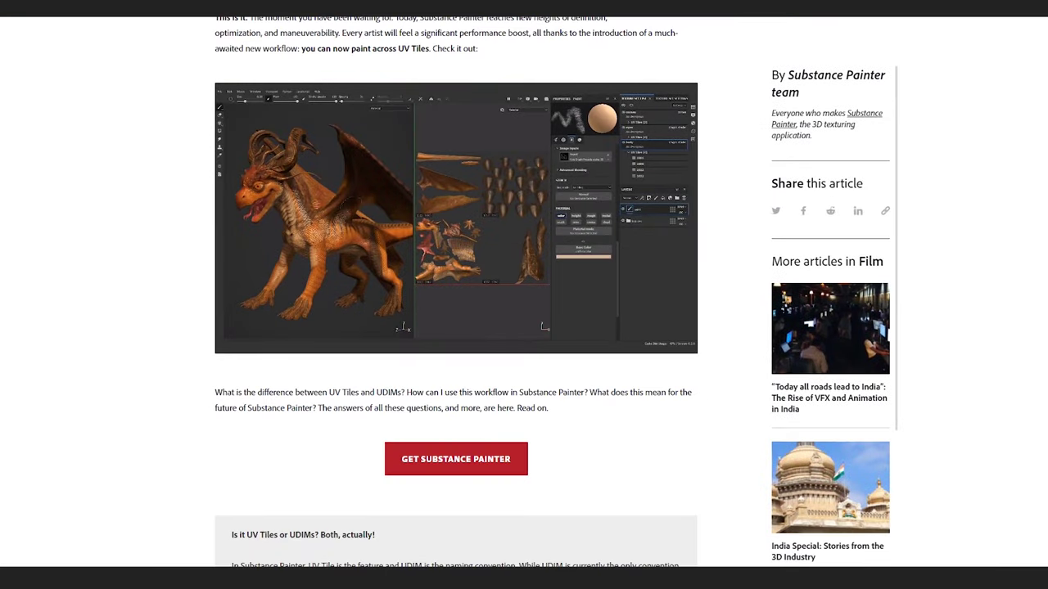